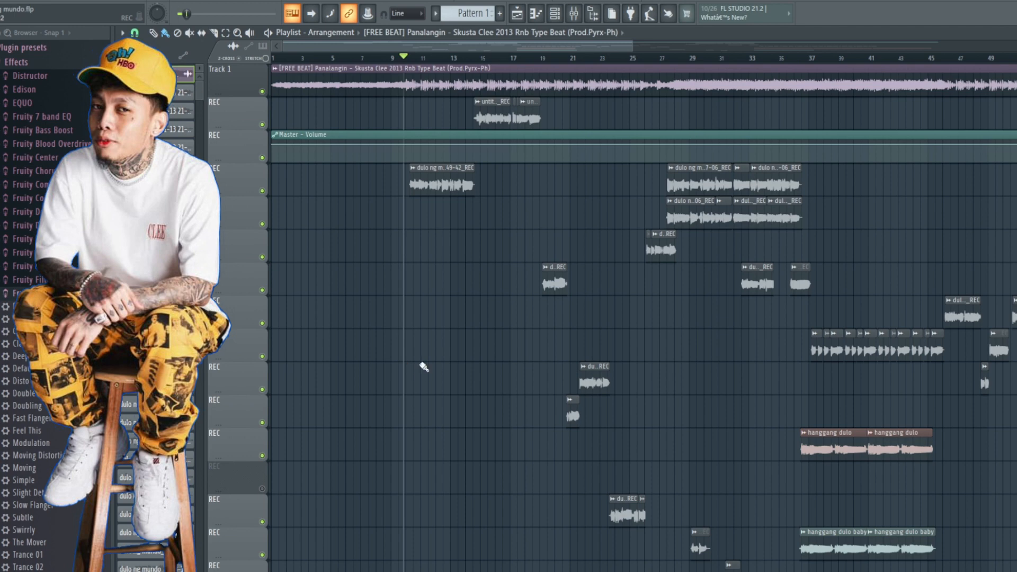
# Step: Check the beat clip's mixer routing in its channel settings, and mute REC inserts 3 and 4 in the mixer
pyautogui.doubleClick(399, 85)
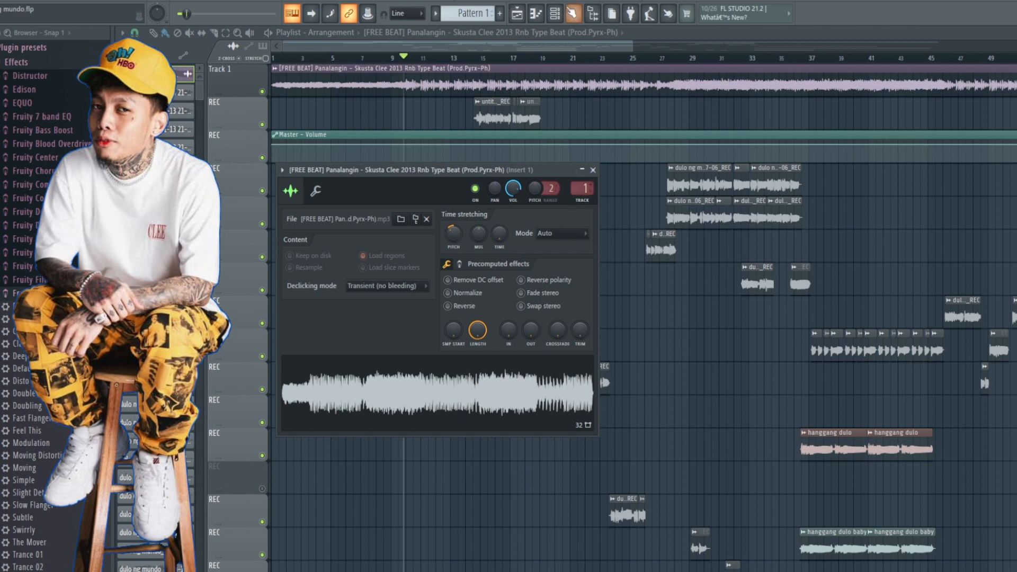
pyautogui.click(573, 13)
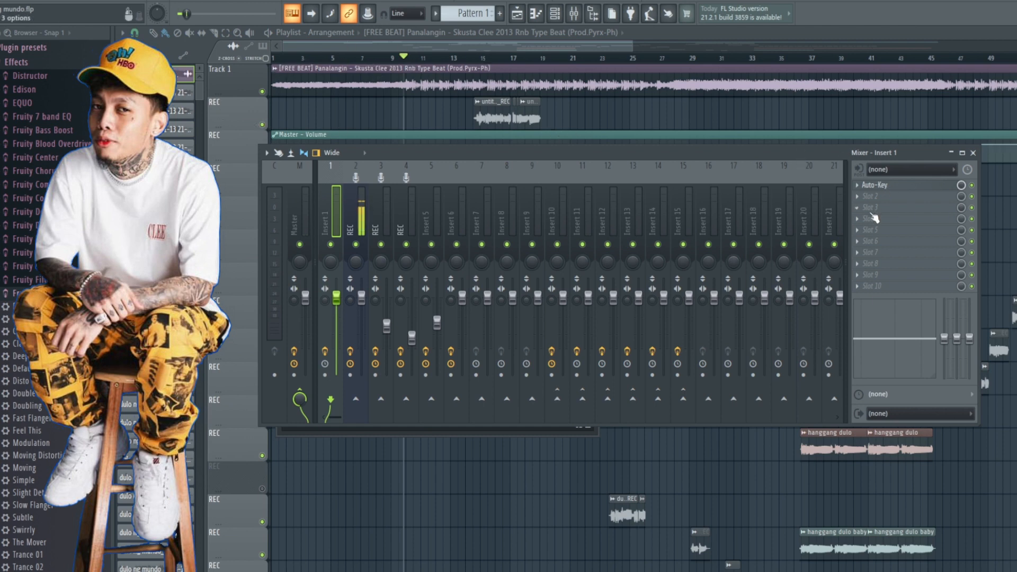
pyautogui.click(381, 245)
pyautogui.click(406, 244)
# Step: Play the beat with Auto-Key open on Insert 1 to detect the song's key, and close the plugin
pyautogui.press('space')
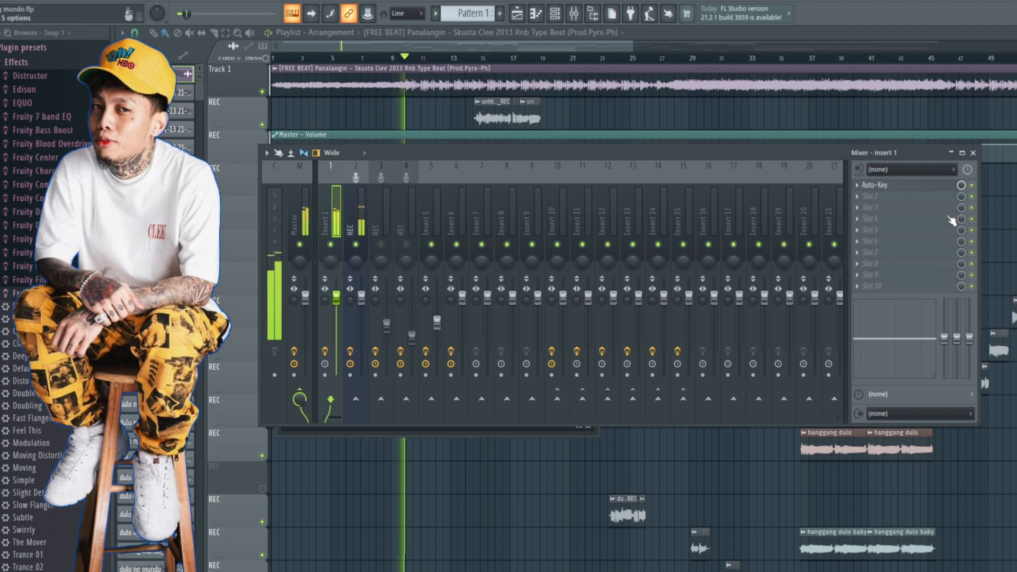
pyautogui.click(900, 185)
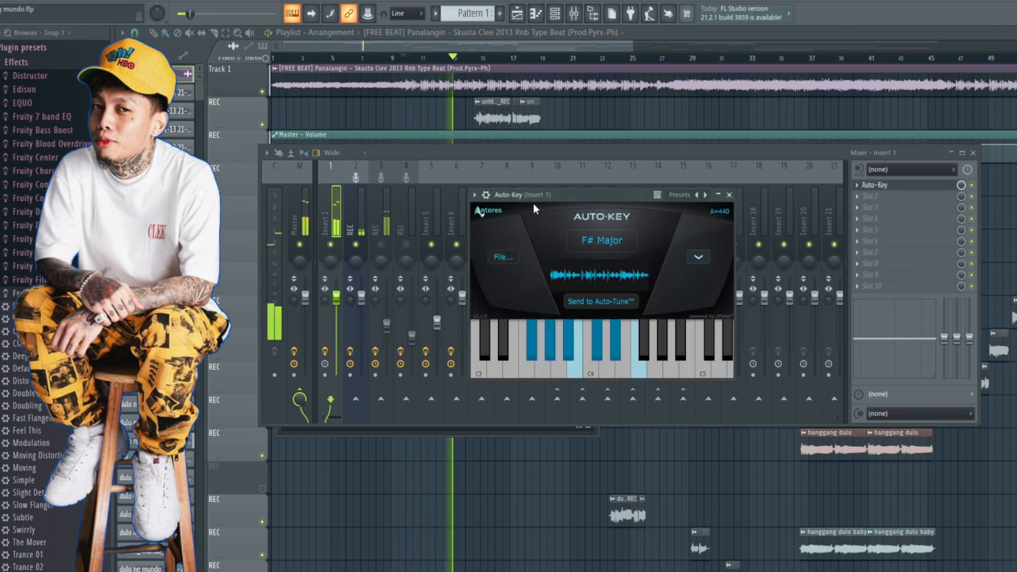
pyautogui.press('space')
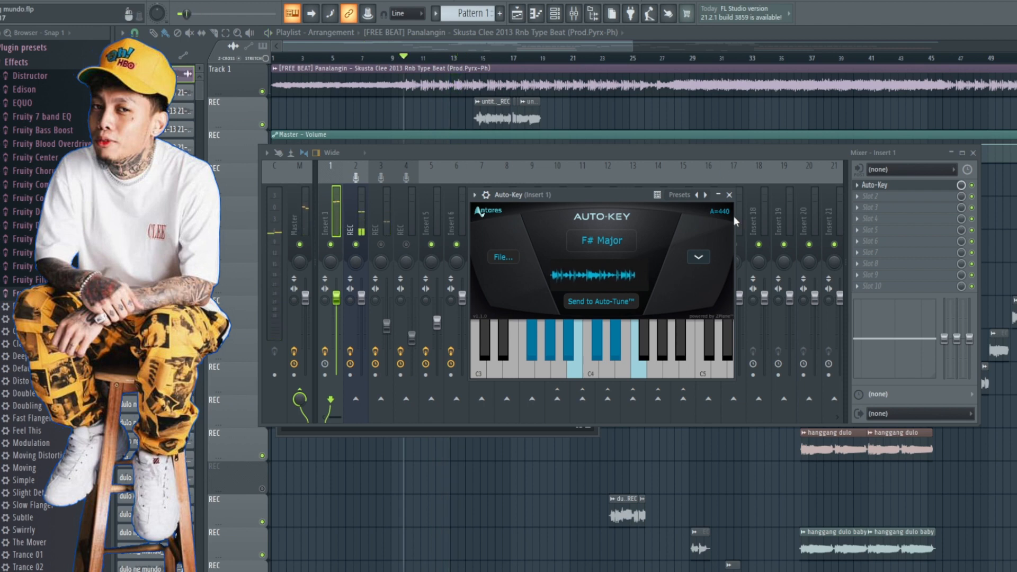
pyautogui.click(729, 195)
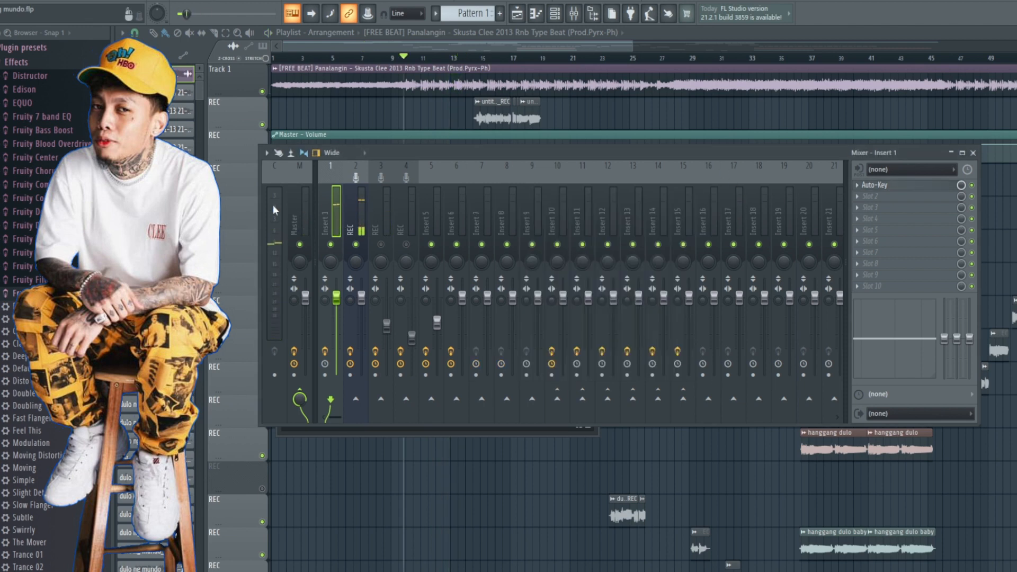
# Step: Check the mixer routing of the vocal clip starting near bar 10, and bring up the unmuted REC insert 3 in the mixer
pyautogui.click(385, 225)
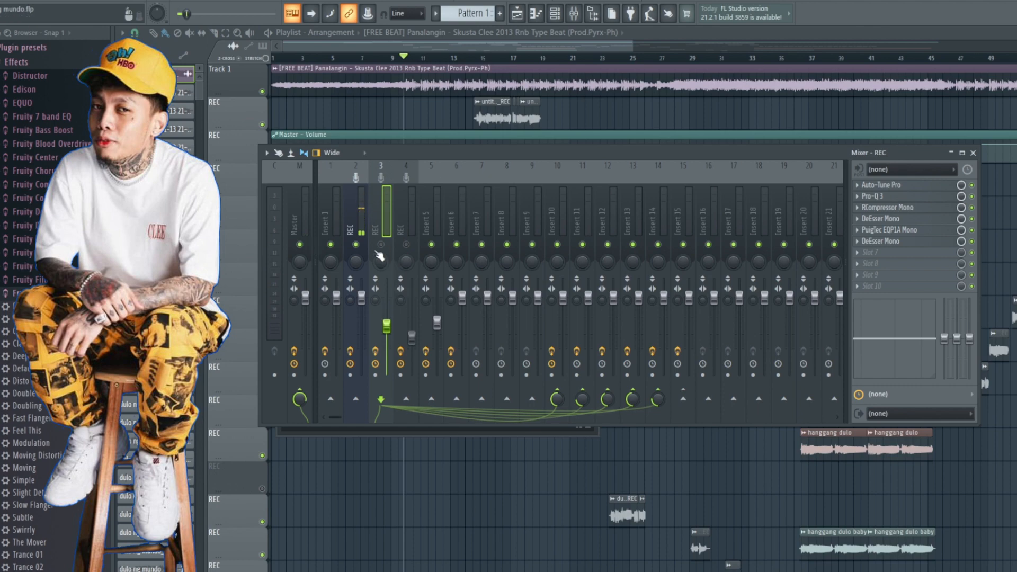
pyautogui.press('F9')
pyautogui.scroll(1, 437, 262)
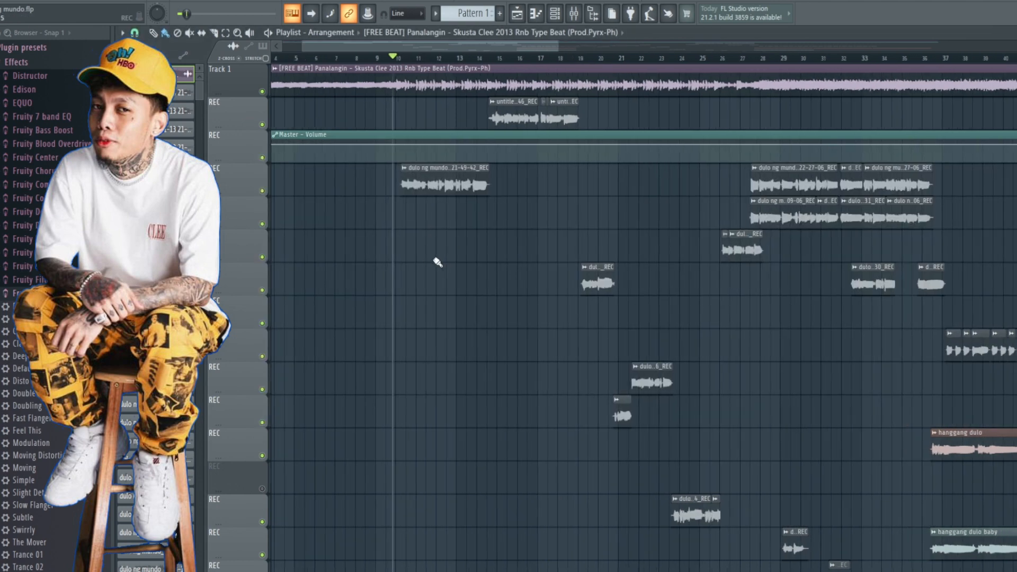
pyautogui.scroll(1, 438, 262)
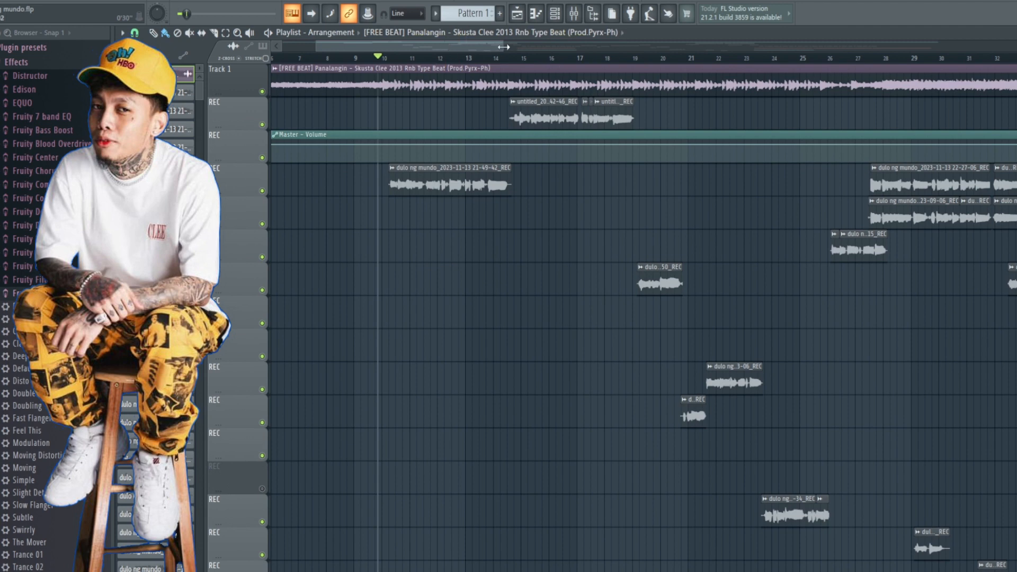
pyautogui.doubleClick(450, 182)
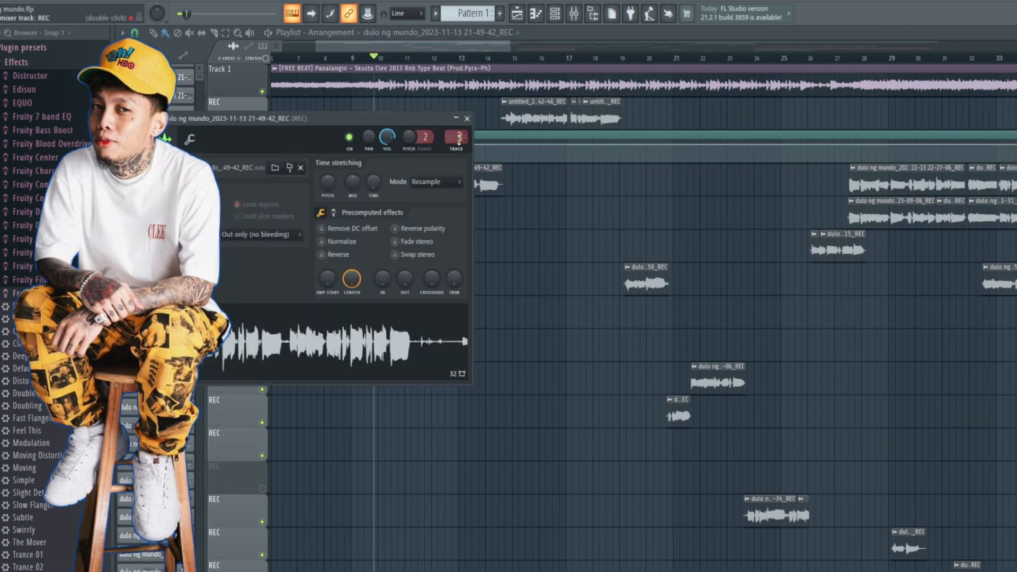
pyautogui.click(574, 13)
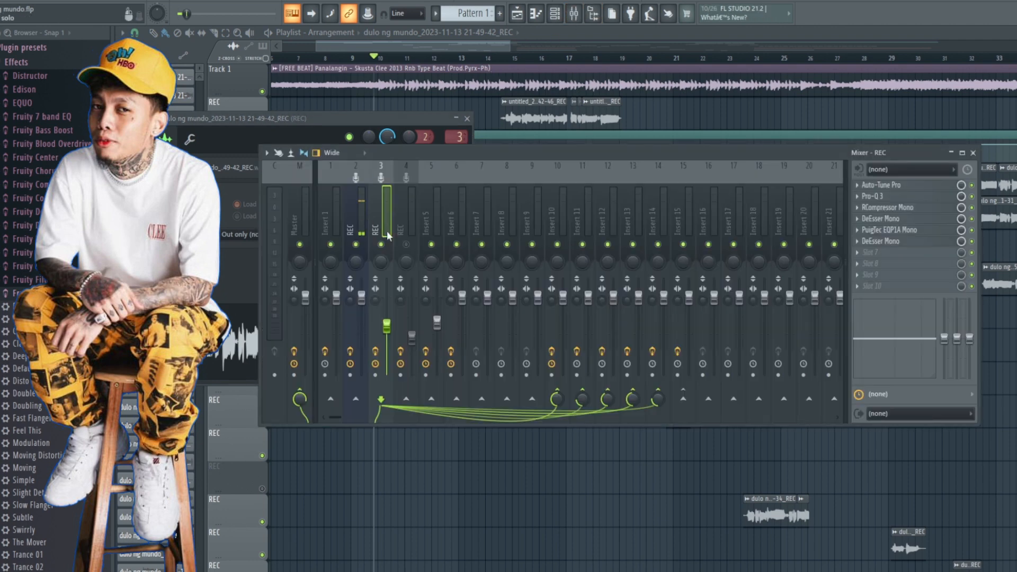
pyautogui.moveTo(443, 151); pyautogui.dragTo(446, 153)
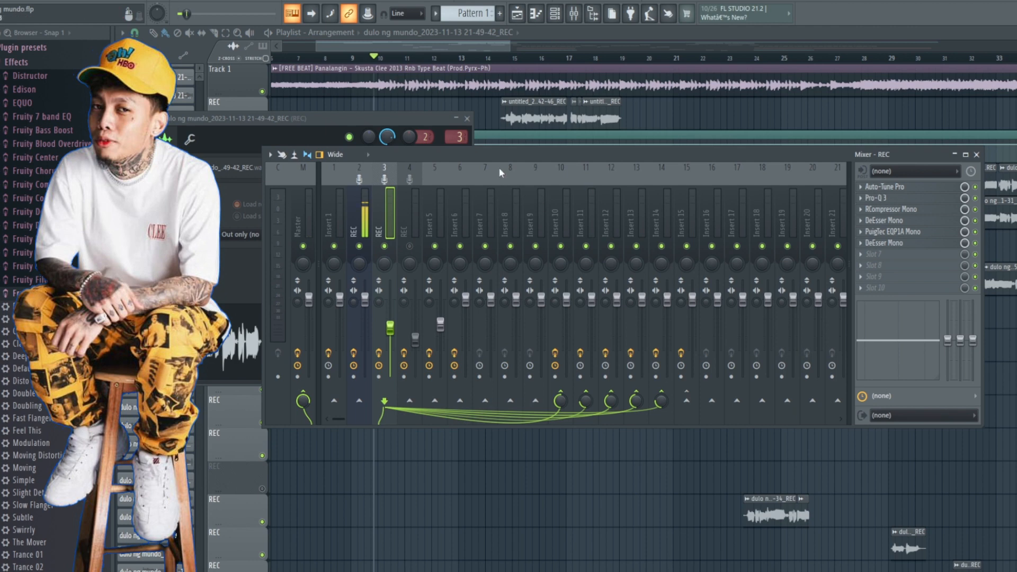
pyautogui.moveTo(503, 158); pyautogui.dragTo(508, 158)
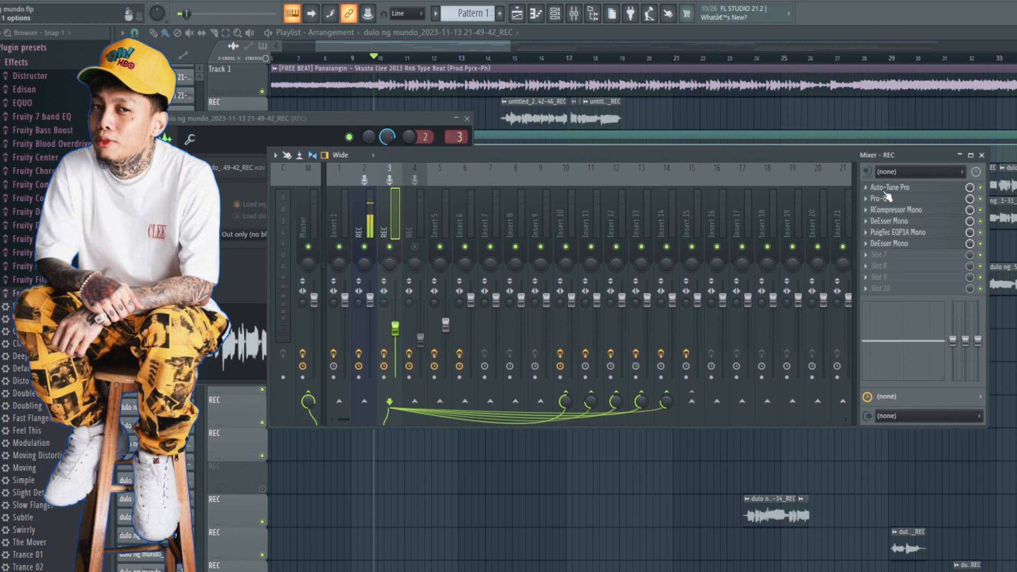
pyautogui.click(467, 118)
# Step: Review the input type, key, scale, Retune Speed and Flex Tune settings in the vocal insert's Auto-Tune Pro
pyautogui.click(885, 188)
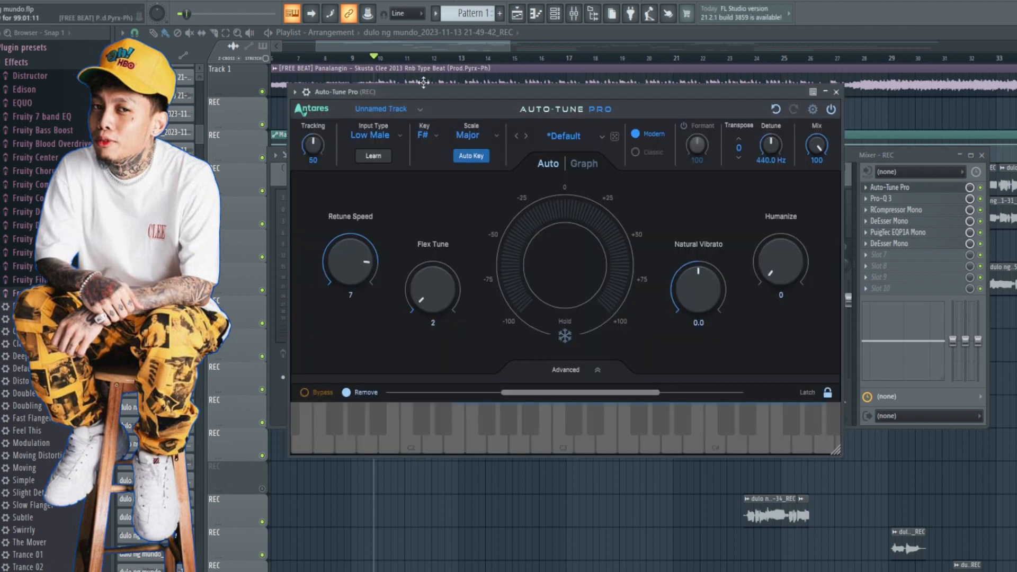
pyautogui.moveTo(463, 96); pyautogui.dragTo(471, 130)
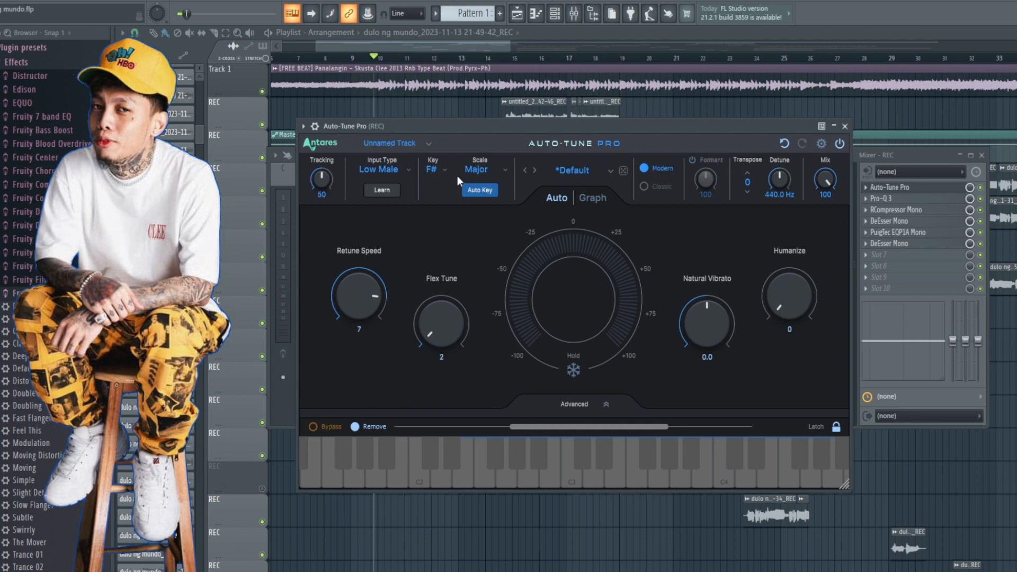
pyautogui.click(382, 168)
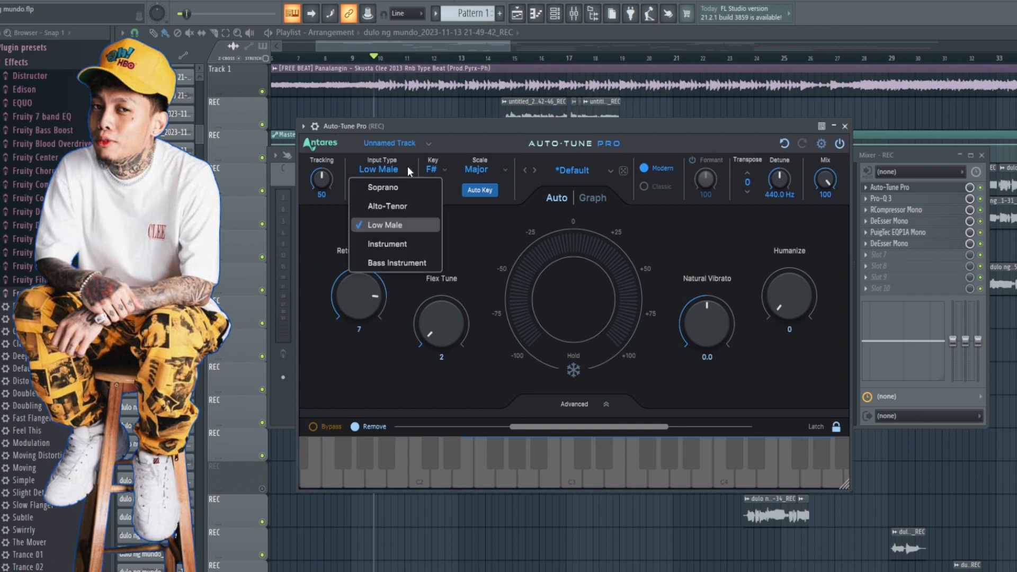
pyautogui.click(468, 246)
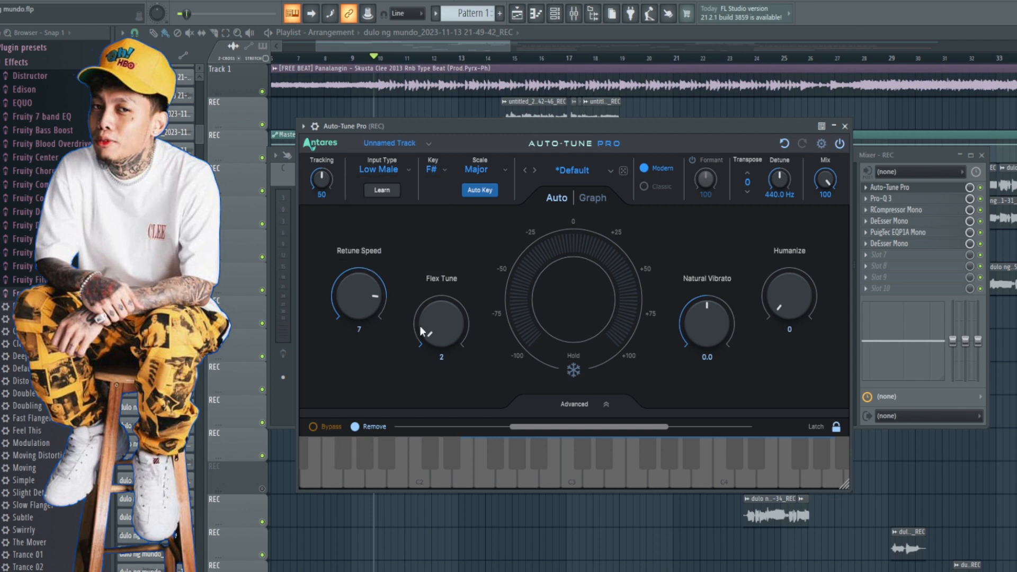
pyautogui.moveTo(354, 301)
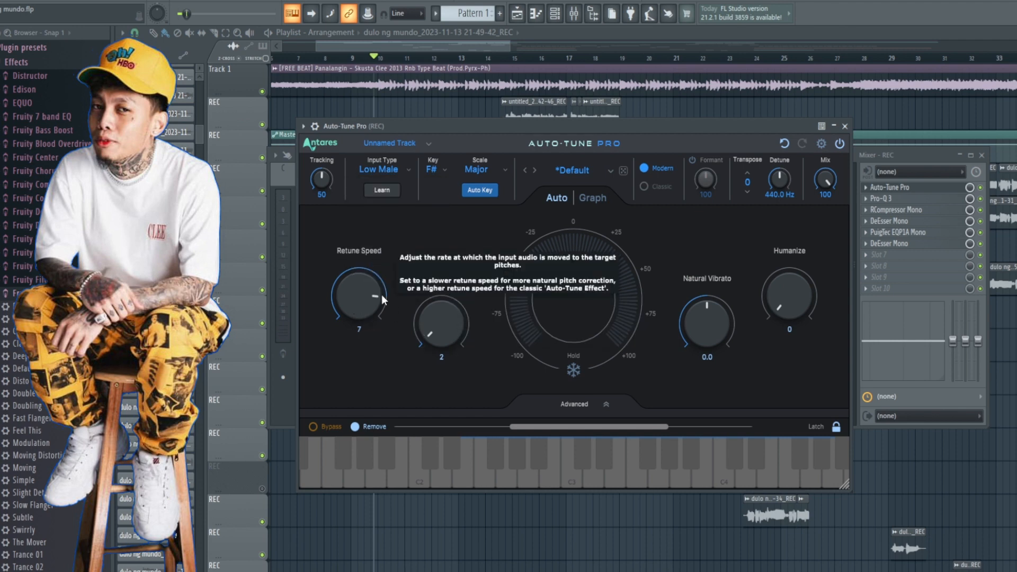
pyautogui.moveTo(432, 329)
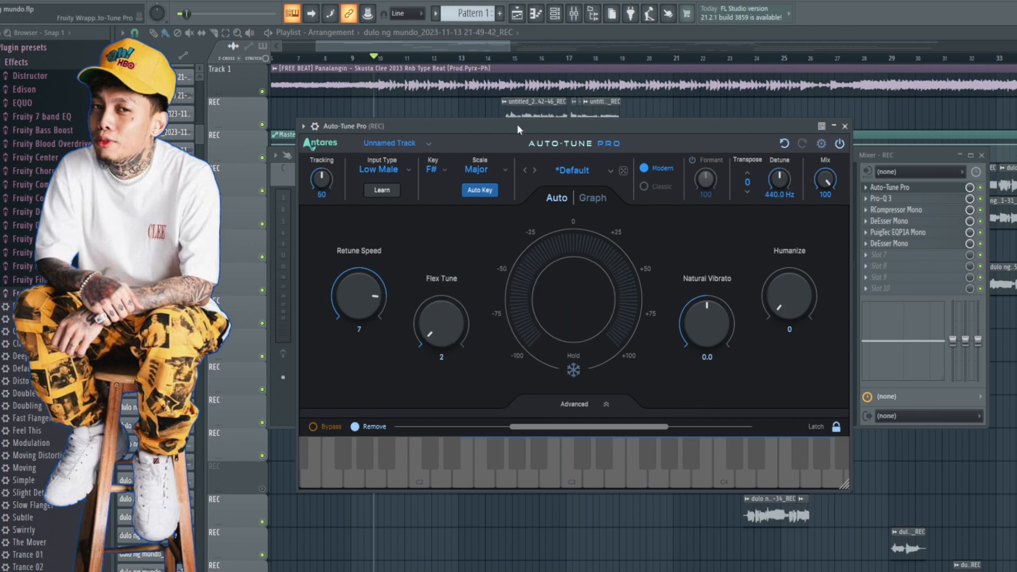
pyautogui.moveTo(516, 124); pyautogui.dragTo(534, 130)
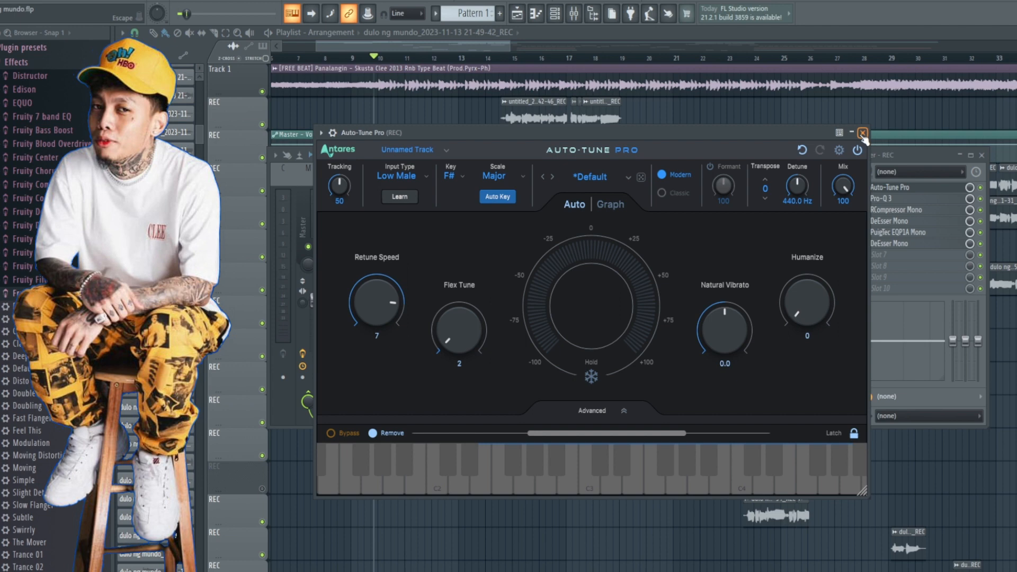
pyautogui.click(862, 132)
# Step: Load the Vocal preset in the vocal insert's Pro-Q 3 and raise the 662.75 Hz bell from a cut into a boost
pyautogui.click(881, 200)
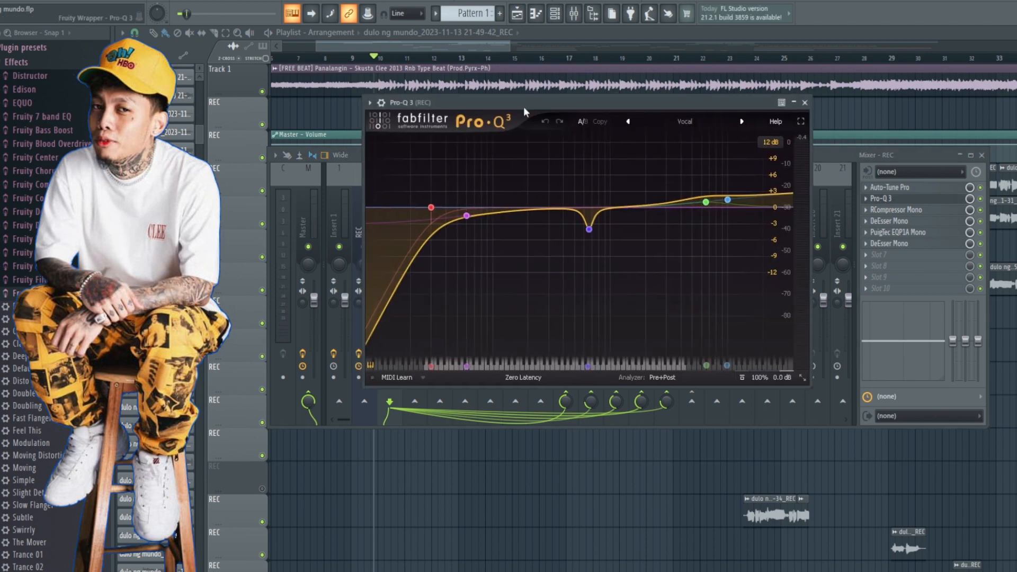
pyautogui.moveTo(539, 103); pyautogui.dragTo(541, 103)
pyautogui.click(694, 122)
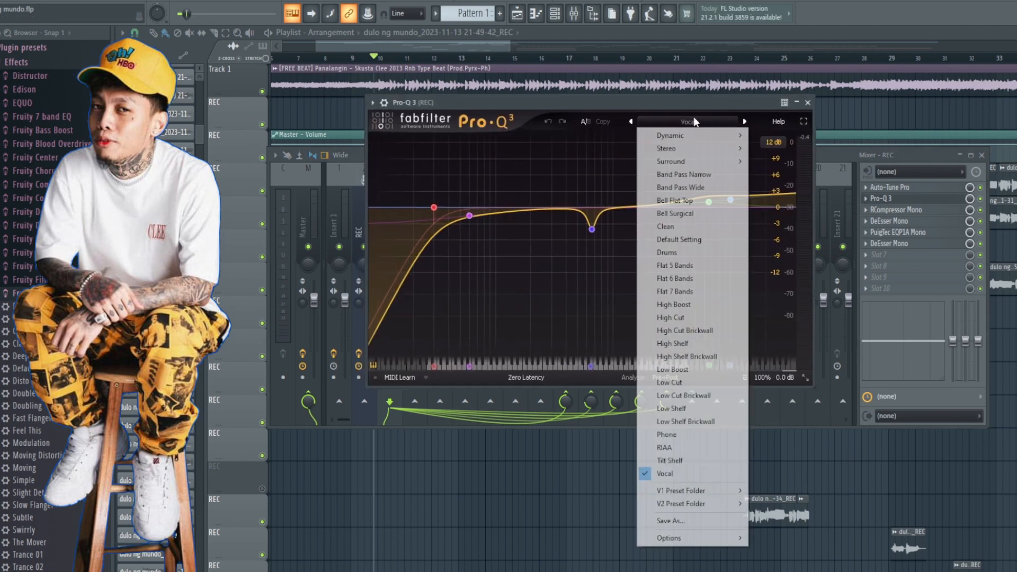
pyautogui.click(688, 474)
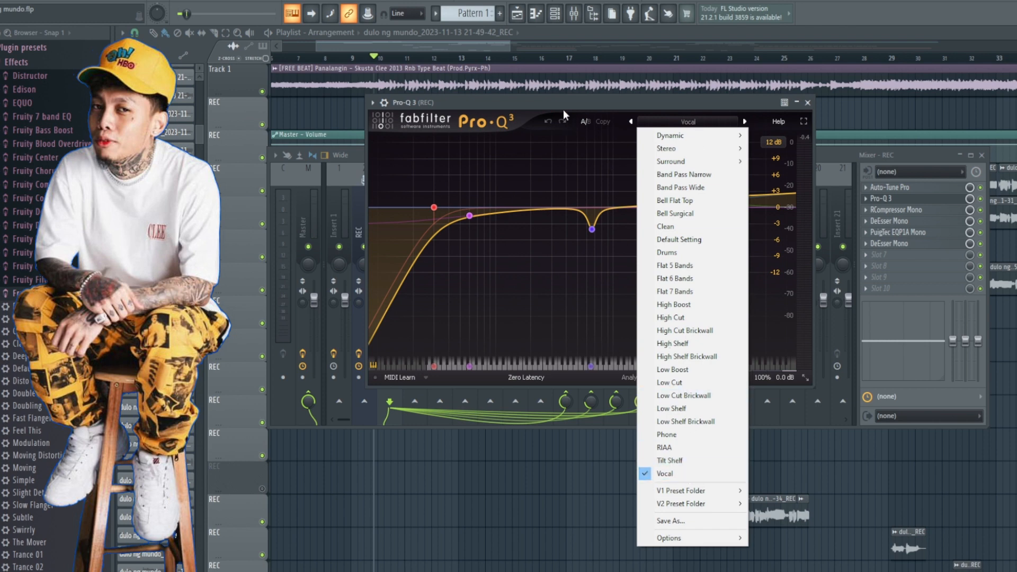
pyautogui.click(592, 230)
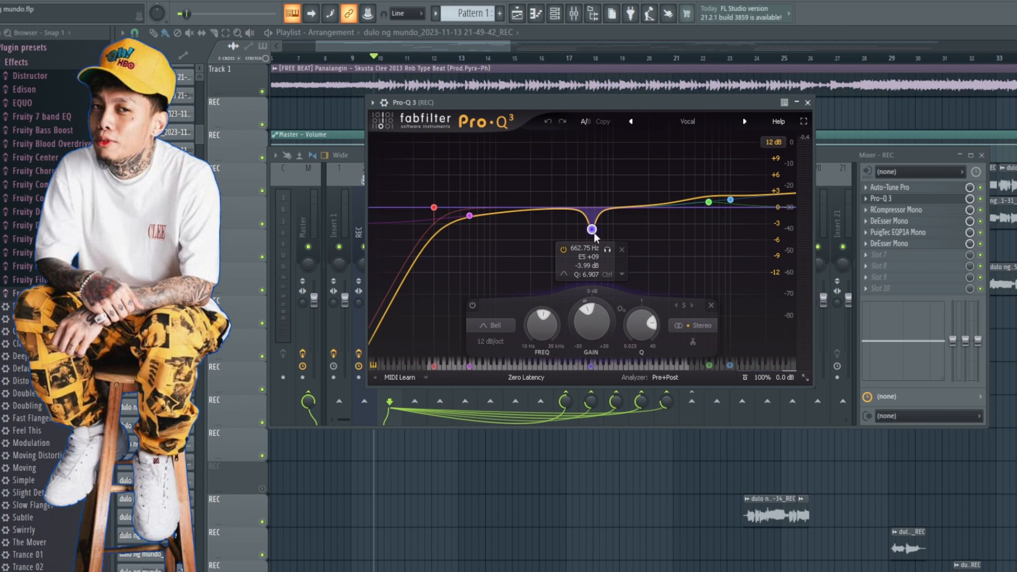
pyautogui.moveTo(591, 229); pyautogui.dragTo(597, 179)
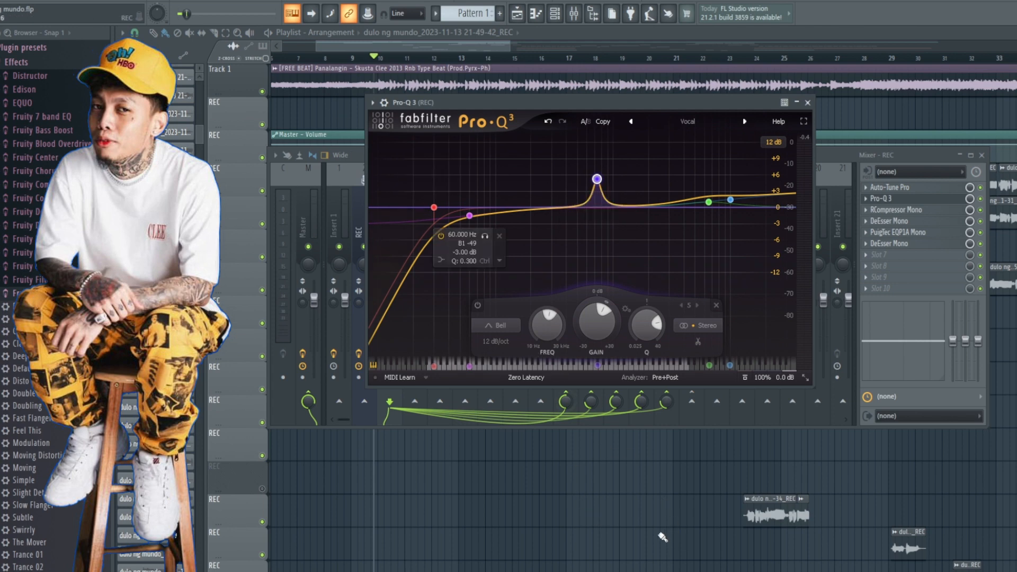
# Step: Mute the beat's playlist track, play the vocal, and sweep the boosted Pro-Q 3 bell to about 599 Hz at +8.89 dB
pyautogui.rightClick(602, 515)
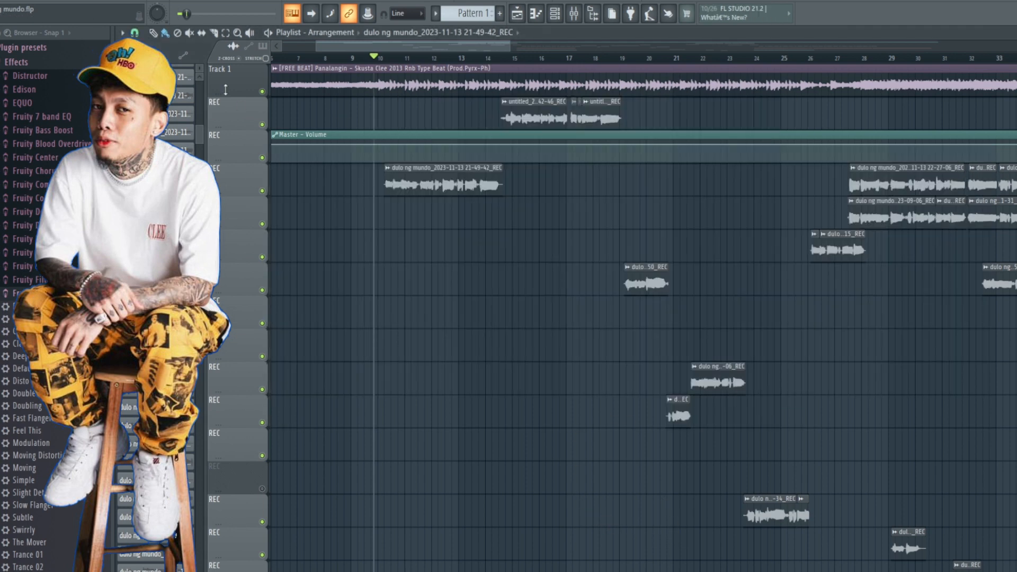
pyautogui.click(261, 91)
pyautogui.press('space')
pyautogui.press('F9')
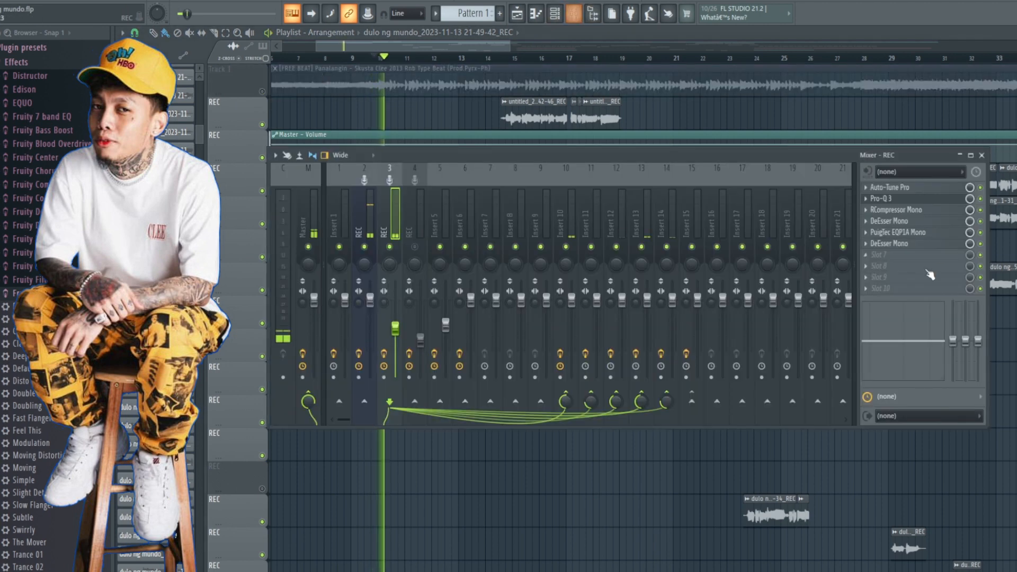
pyautogui.click(889, 198)
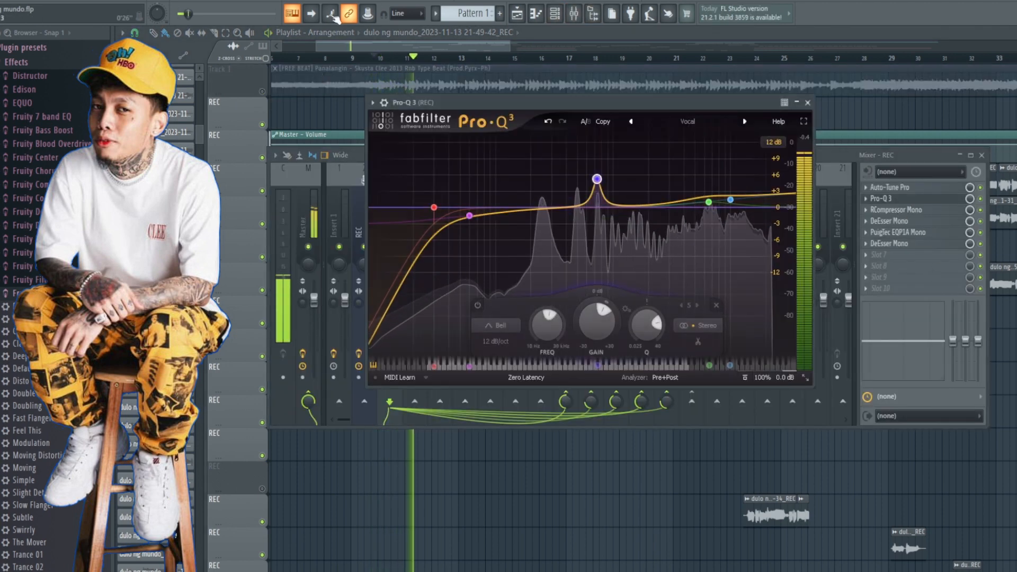
pyautogui.moveTo(597, 179)
pyautogui.mouseDown()
pyautogui.moveTo(596, 153)
pyautogui.moveTo(623, 149)
pyautogui.moveTo(587, 161)
pyautogui.mouseUp()
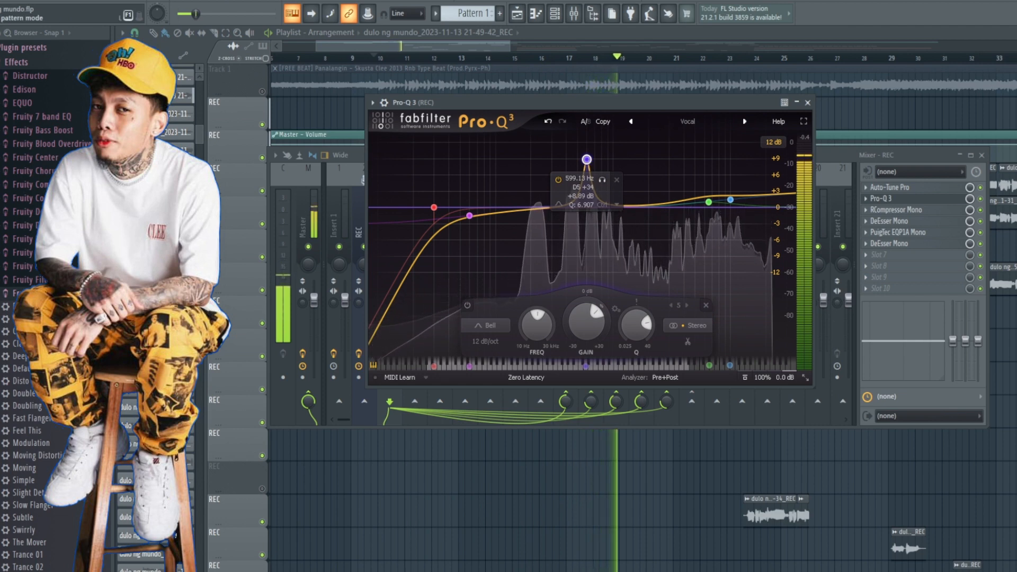
pyautogui.press('space')
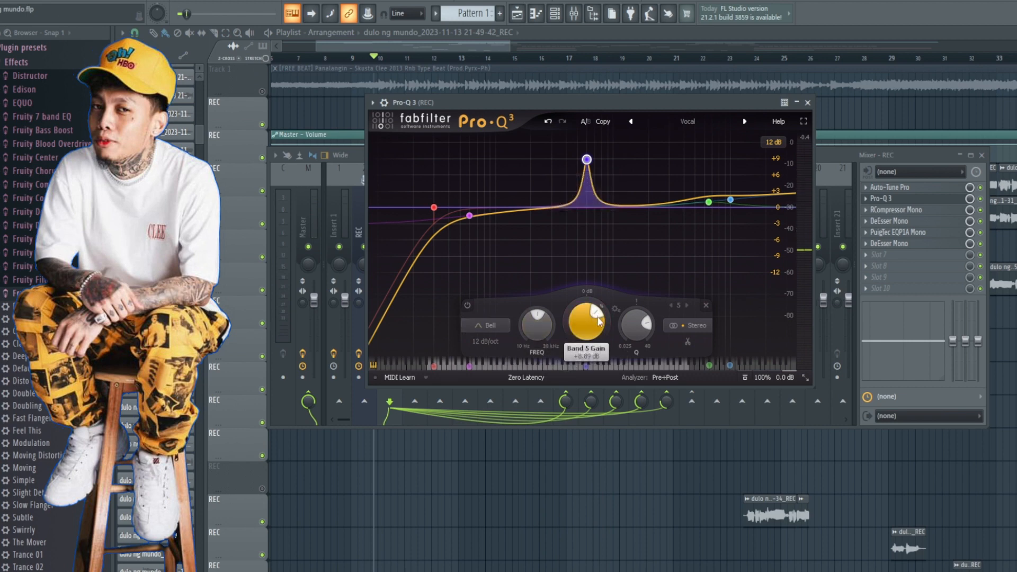
# Step: Lower the 599 Hz bell's gain into a cut, try Q values of 2.818 and 7.969, and play the vocal to audition it
pyautogui.moveTo(599, 320); pyautogui.dragTo(588, 320)
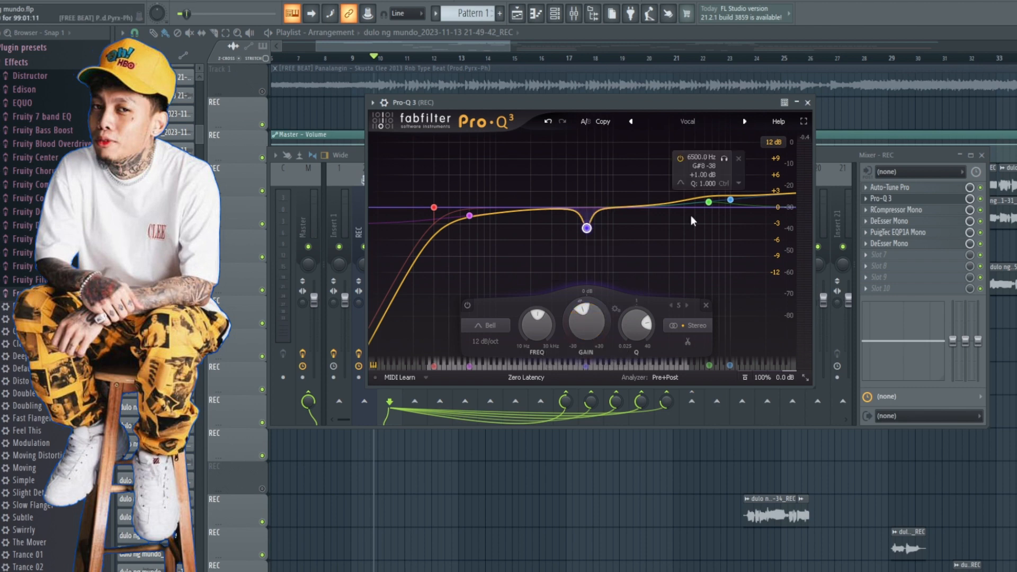
pyautogui.moveTo(582, 229)
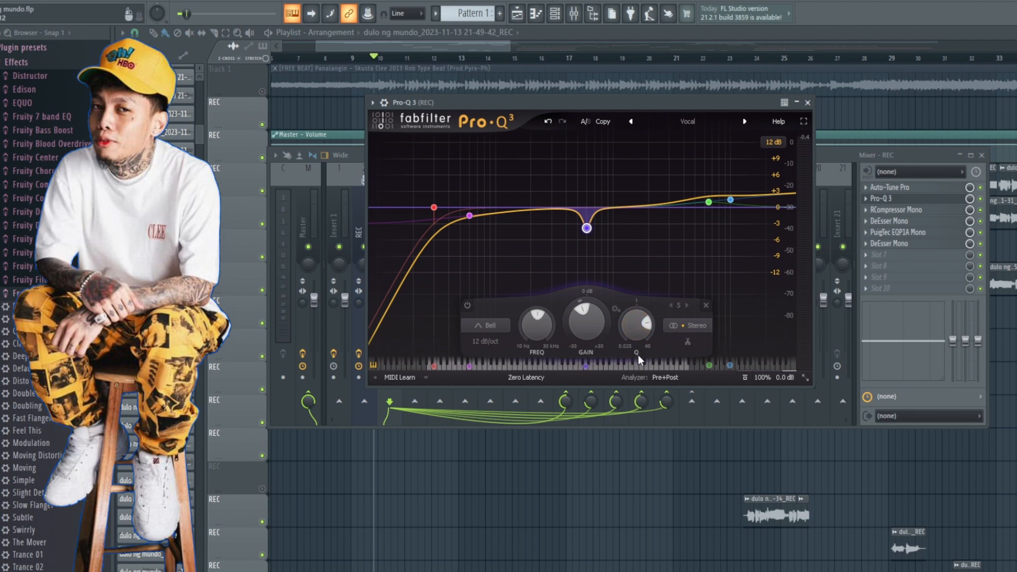
pyautogui.scroll(-5, 647, 325)
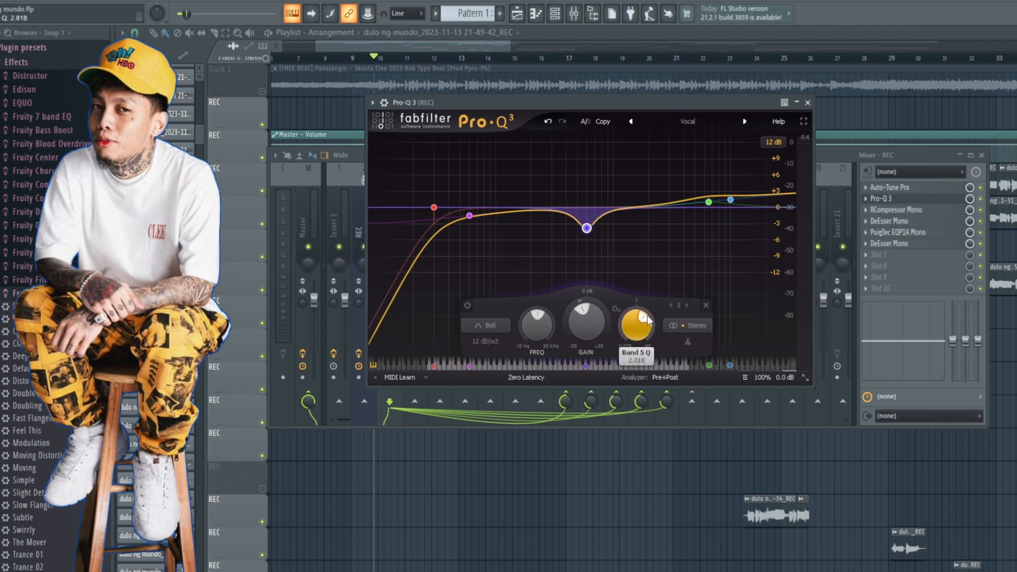
pyautogui.scroll(6, 646, 320)
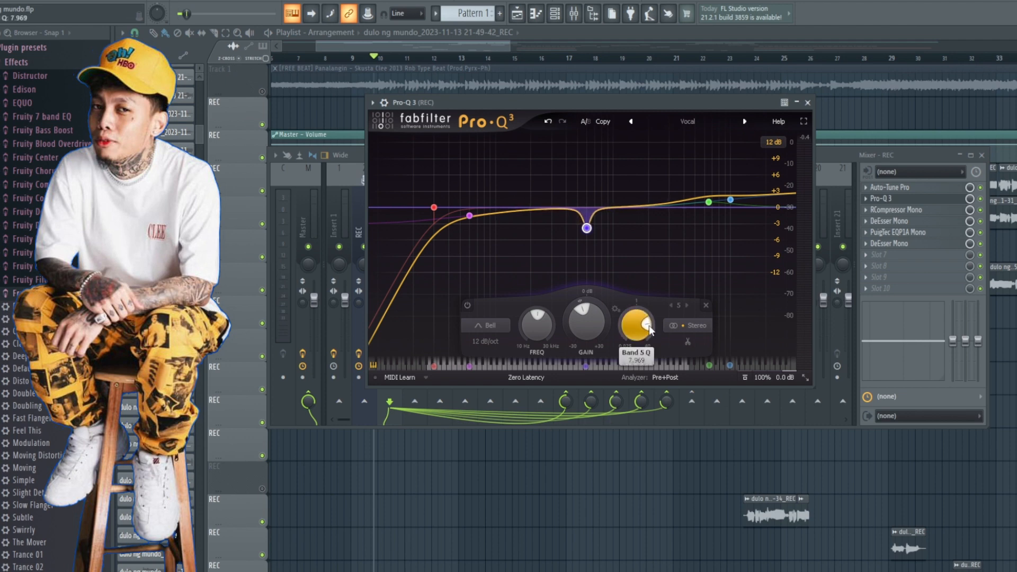
pyautogui.scroll(-1, 649, 329)
pyautogui.press('space')
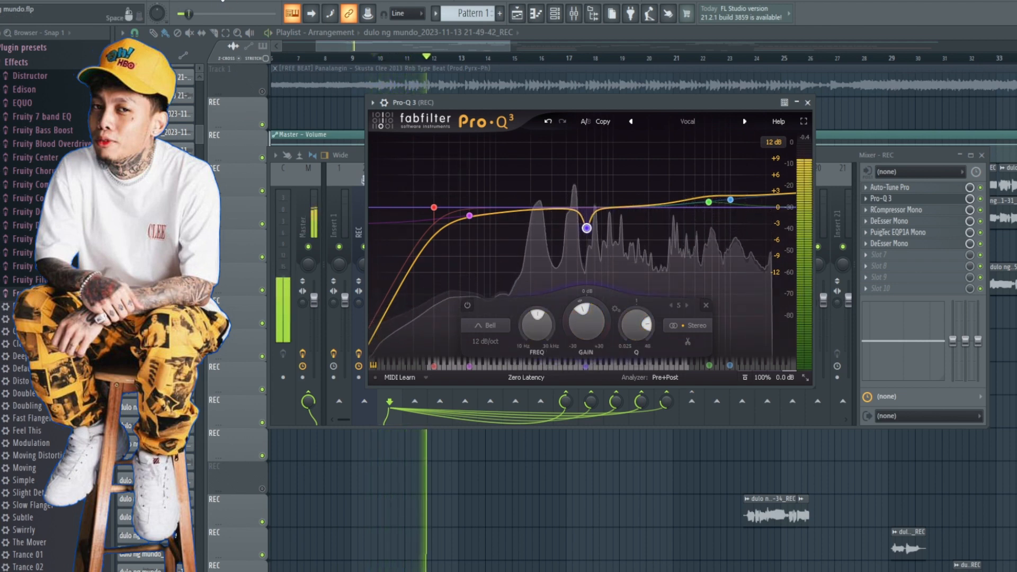
# Step: Stop playback, close Pro-Q 3, and load the PA Default preset in the vocal insert's RCompressor Mono
pyautogui.press('space')
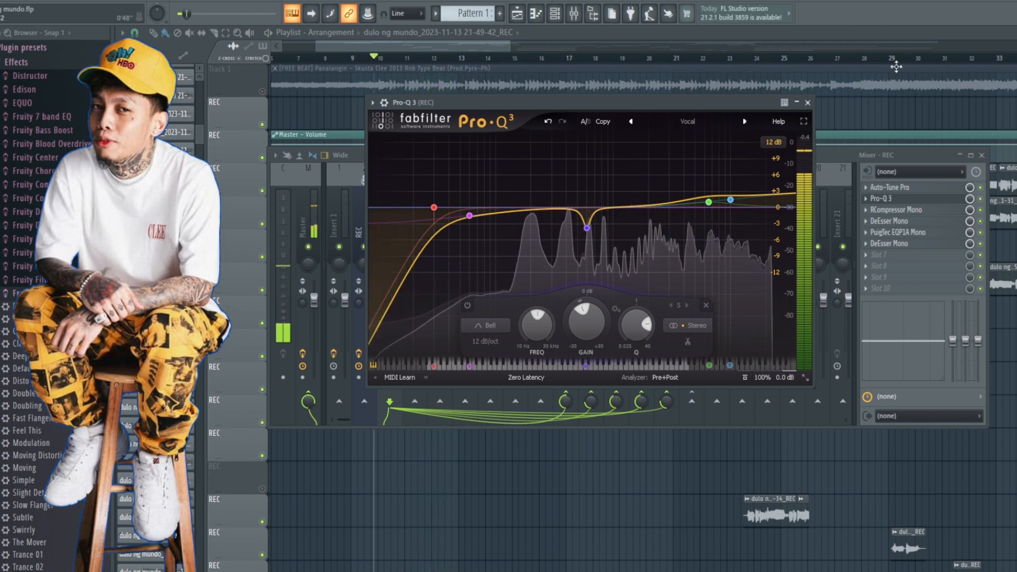
pyautogui.moveTo(558, 100); pyautogui.dragTo(558, 108)
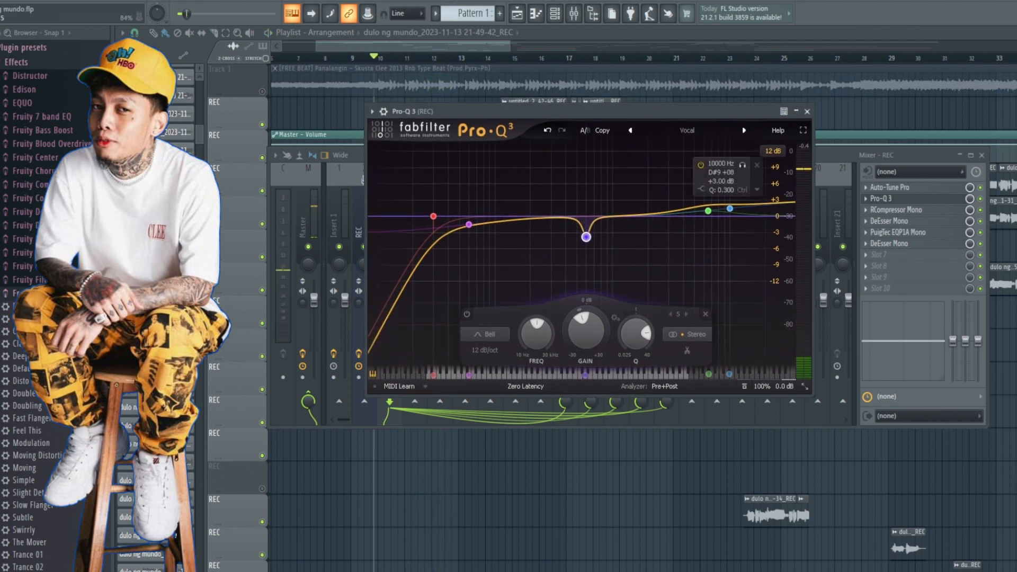
pyautogui.click(807, 111)
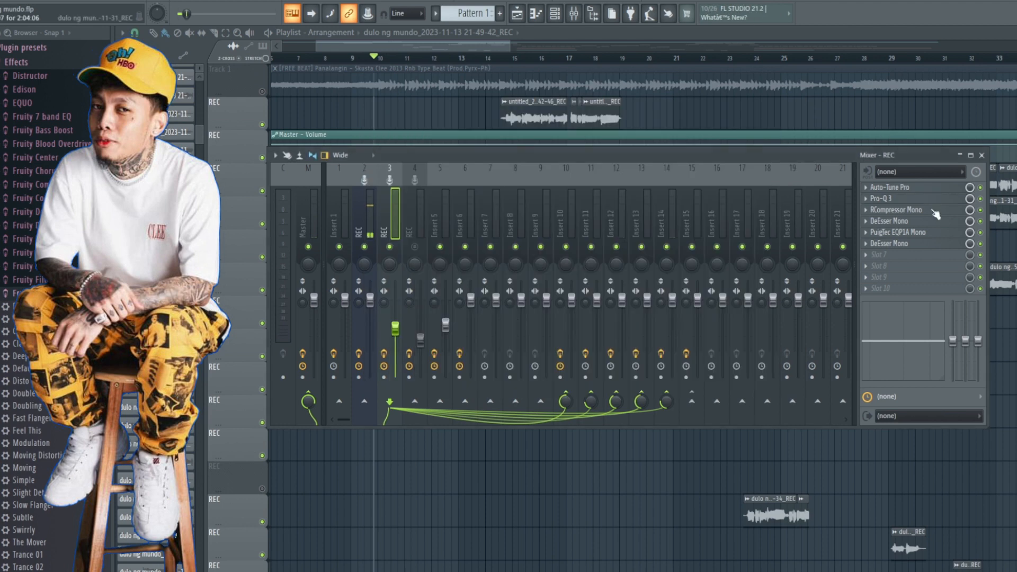
pyautogui.click(895, 213)
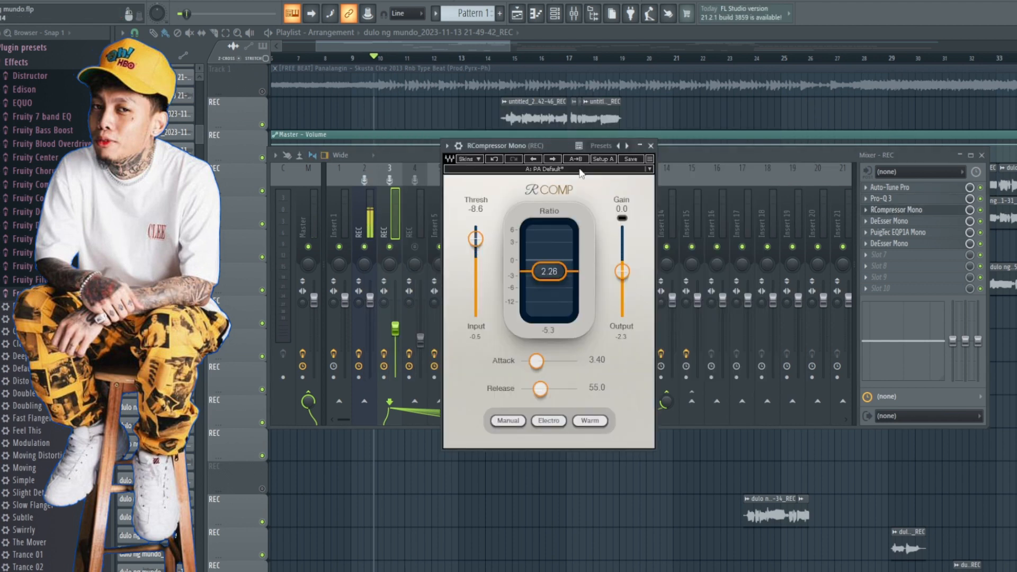
pyautogui.moveTo(503, 148); pyautogui.dragTo(551, 139)
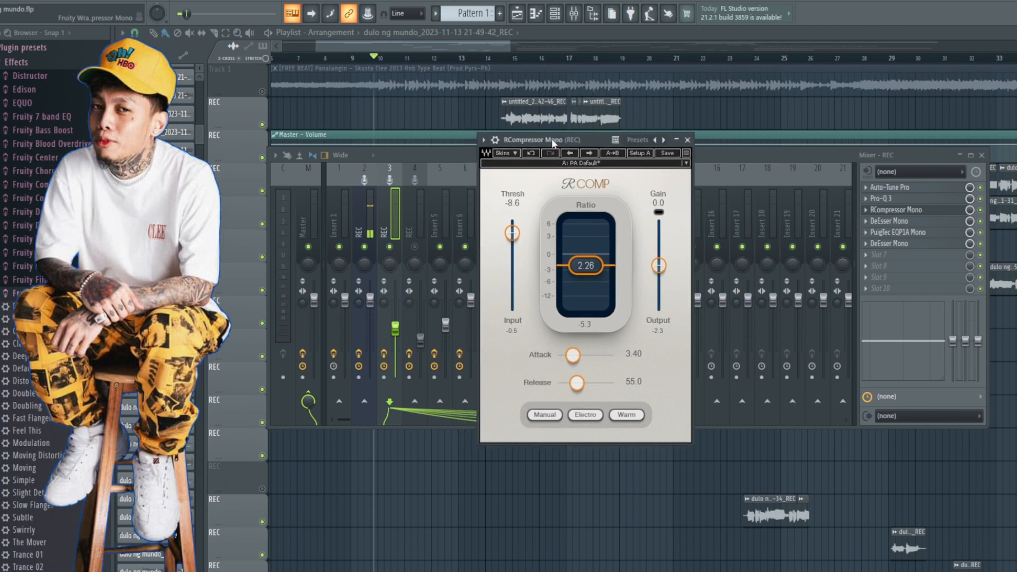
pyautogui.click(575, 164)
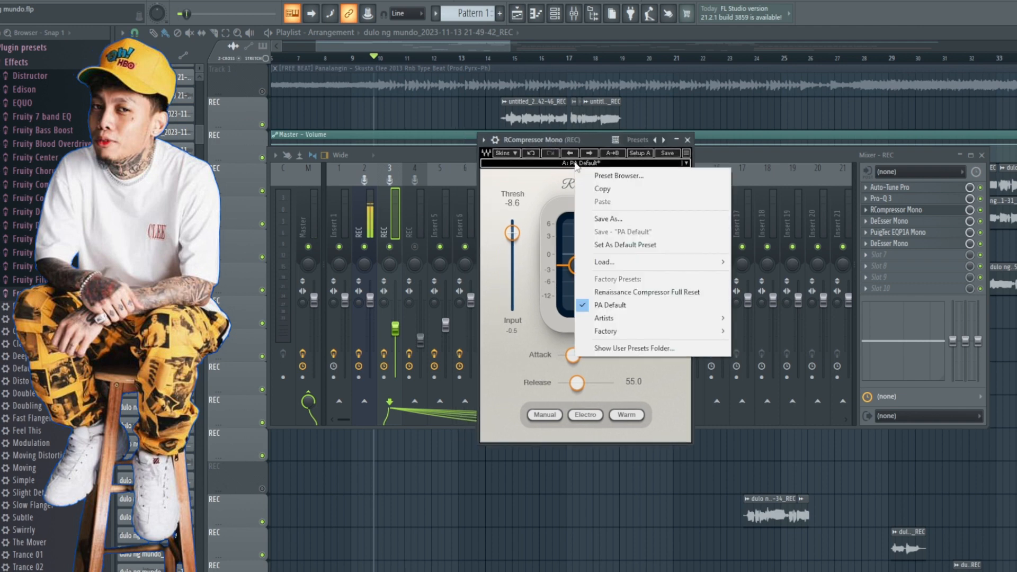
pyautogui.click(609, 305)
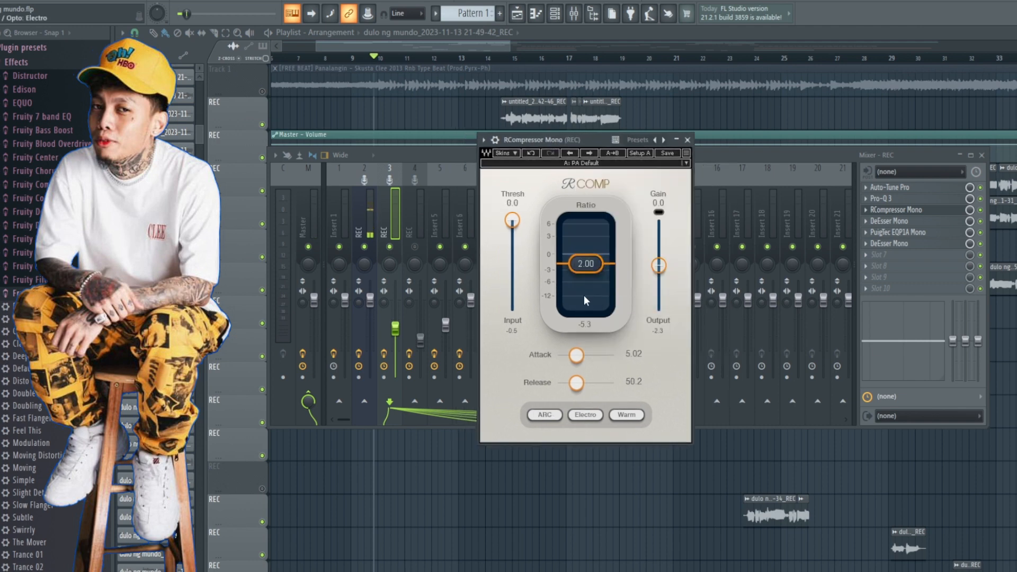
# Step: Lower the RCompressor Mono threshold to -10.4 dB while auditioning the vocal
pyautogui.press('space')
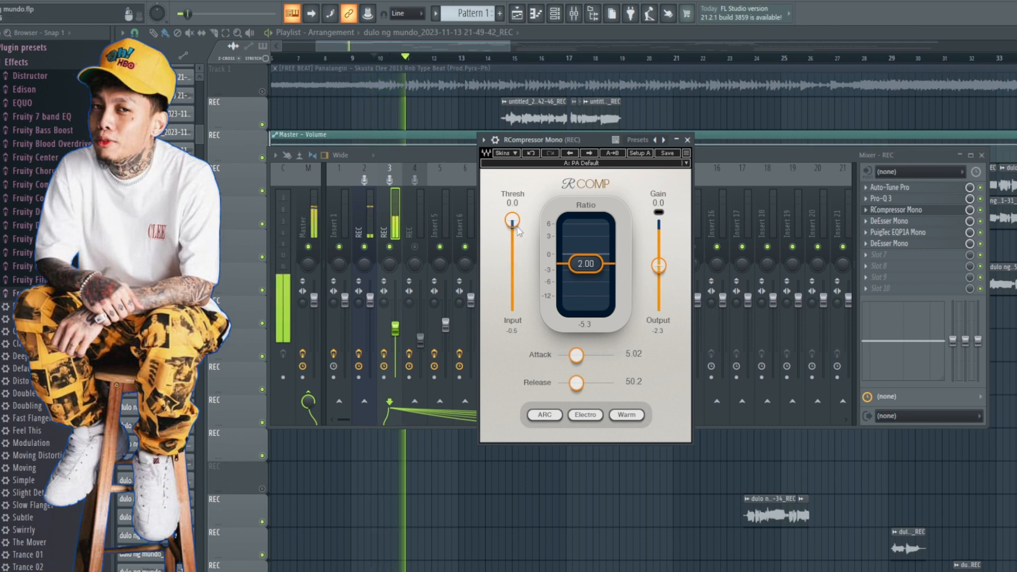
pyautogui.press('space')
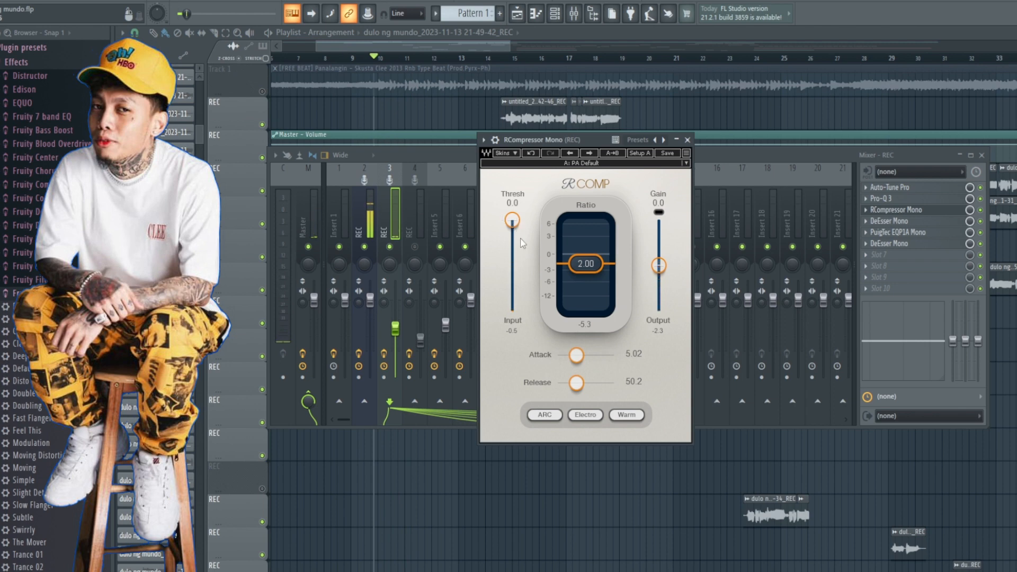
pyautogui.moveTo(514, 223); pyautogui.dragTo(518, 224)
pyautogui.moveTo(512, 221); pyautogui.dragTo(514, 228)
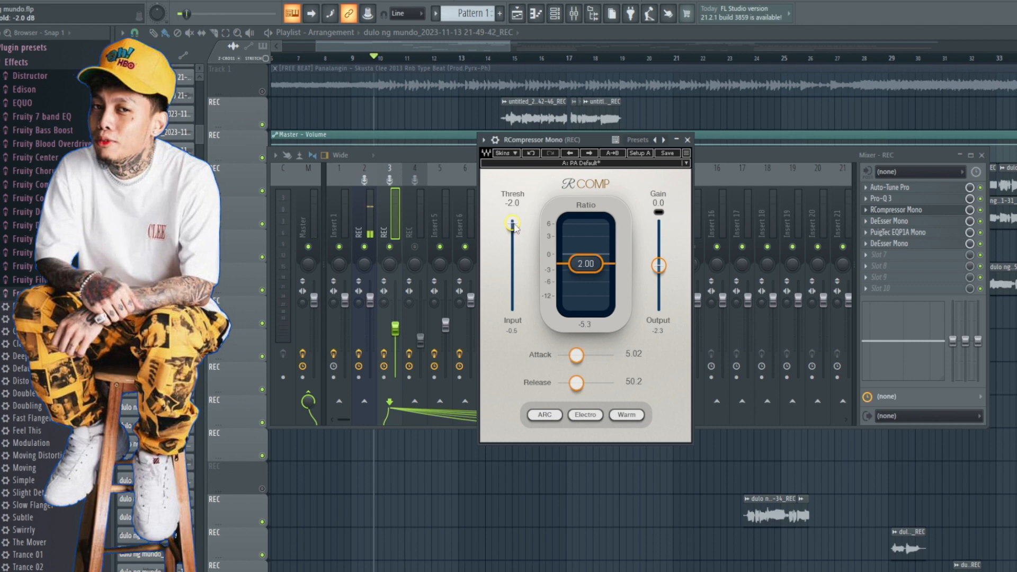
pyautogui.moveTo(512, 223); pyautogui.dragTo(512, 232)
pyautogui.press('space')
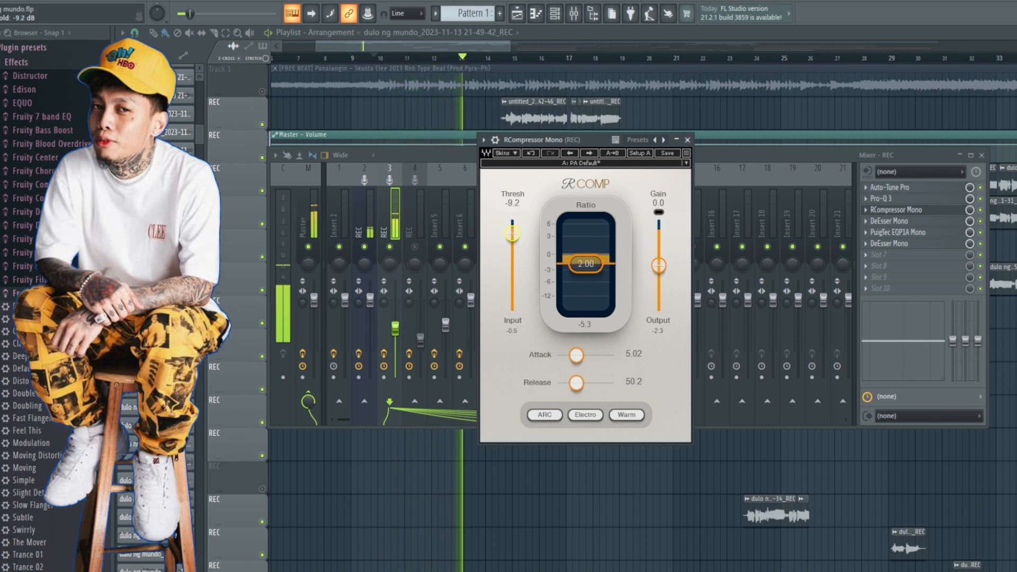
pyautogui.moveTo(512, 231); pyautogui.dragTo(512, 234)
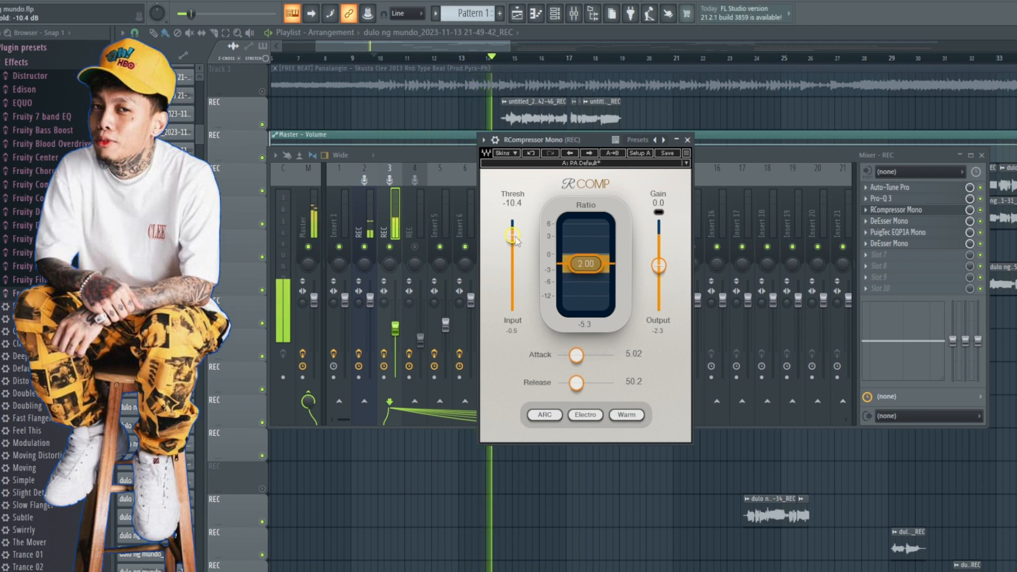
pyautogui.press('space')
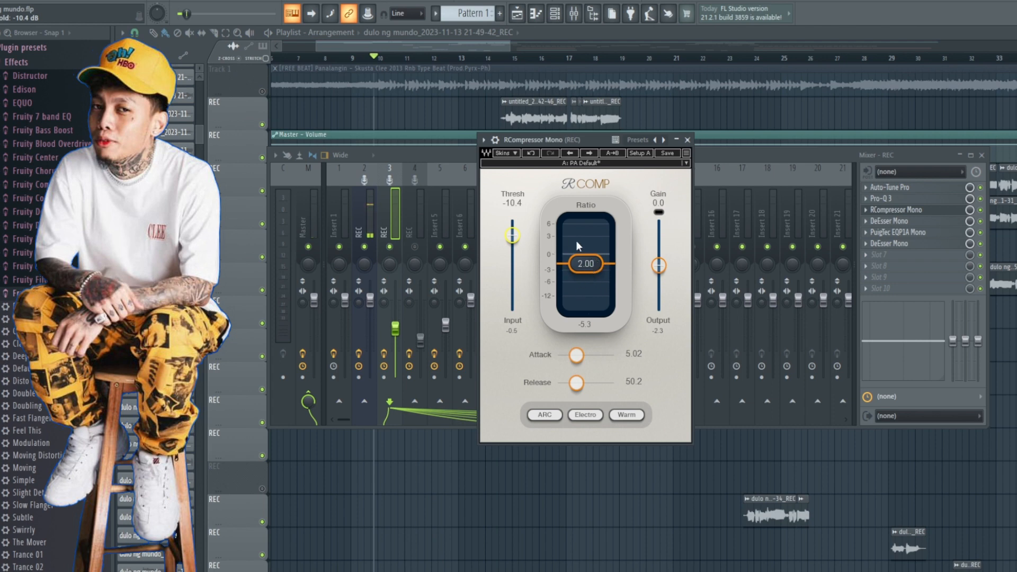
# Step: Try an RCompressor Mono ratio of 1.16, raise it to 2.25 while playing the vocal, and stop playback
pyautogui.scroll(-1, 561, 236)
pyautogui.moveTo(584, 262); pyautogui.dragTo(586, 256)
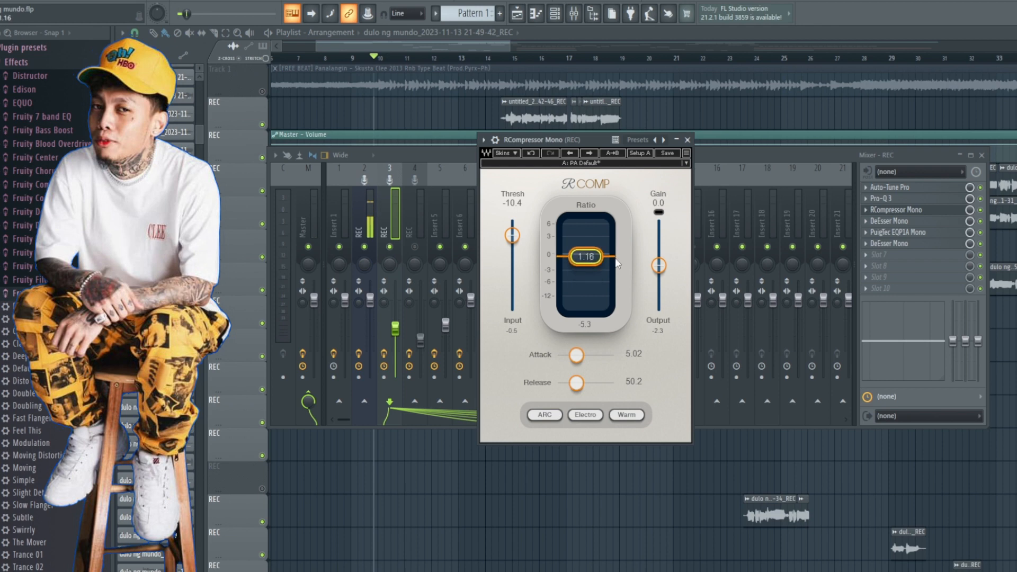
pyautogui.press('space')
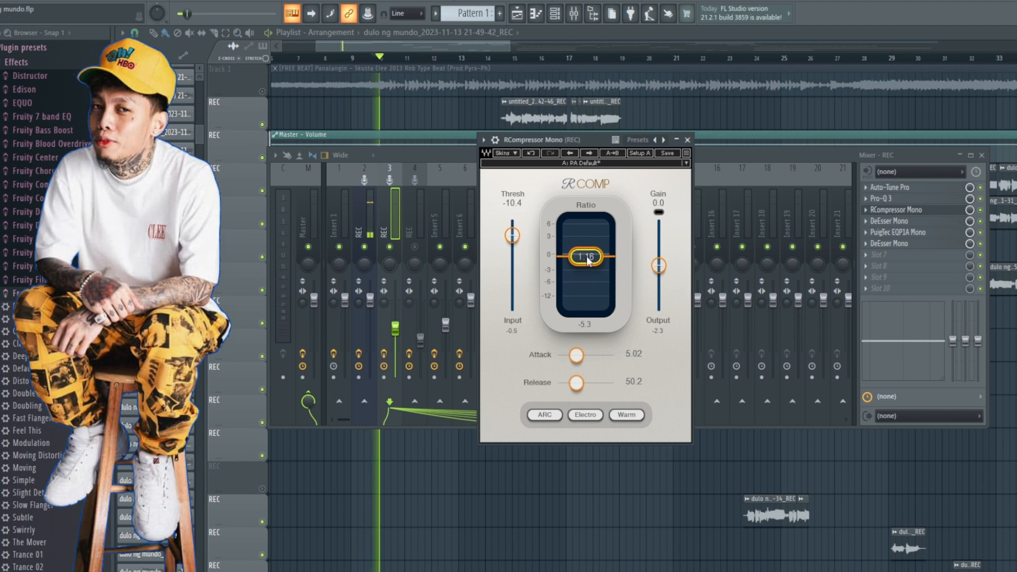
pyautogui.moveTo(585, 256); pyautogui.dragTo(585, 265)
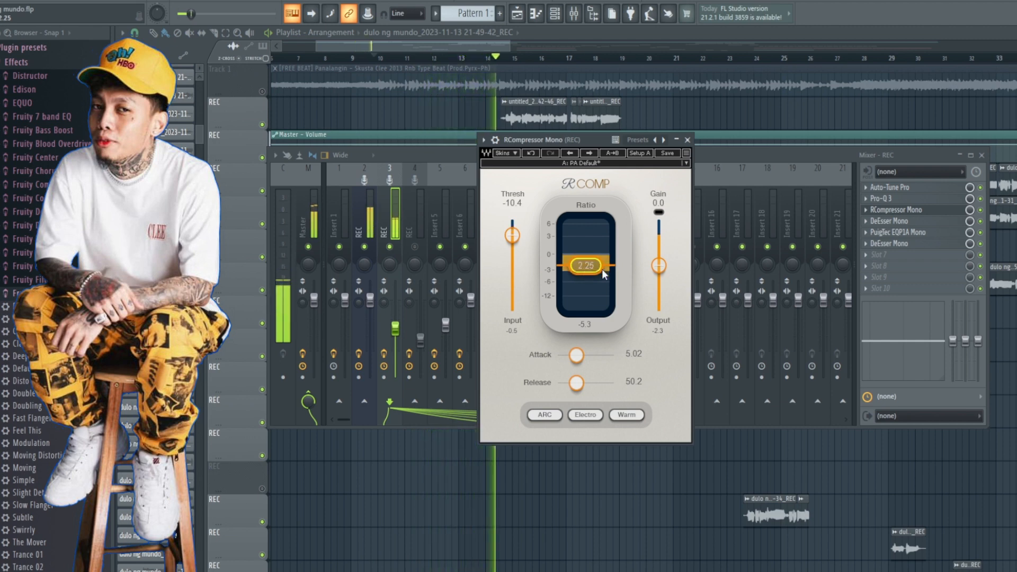
pyautogui.press('space')
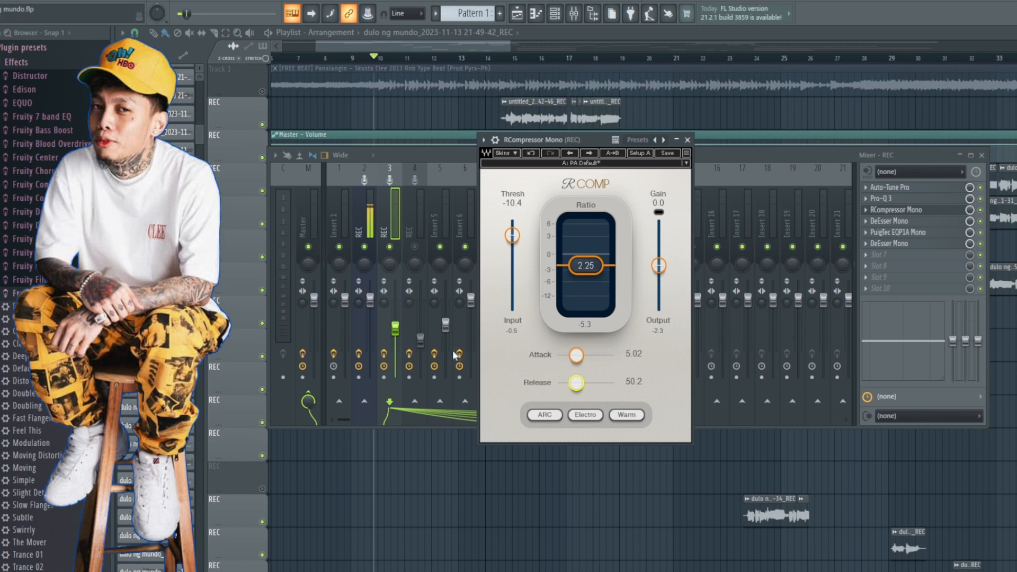
# Step: Unmute the beat's playlist track during playback and bring up the DeEsser Mono in the vocal insert's fourth slot
pyautogui.press('space')
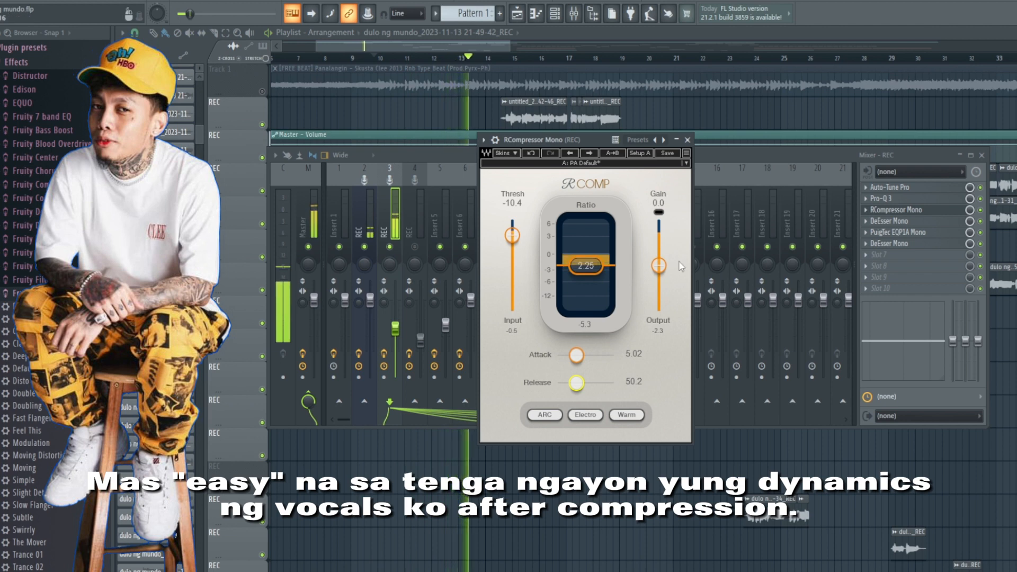
pyautogui.click(263, 91)
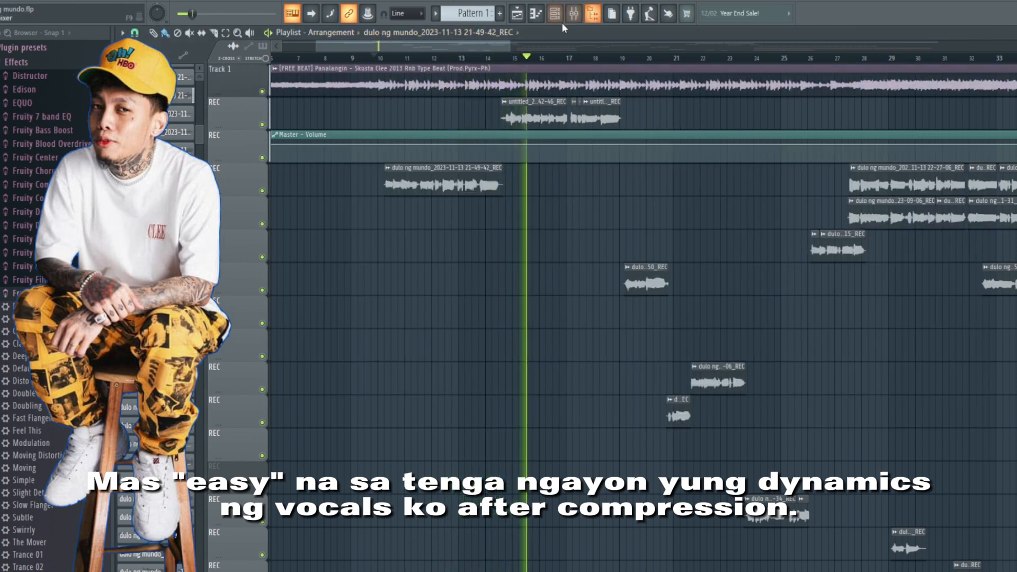
pyautogui.click(573, 13)
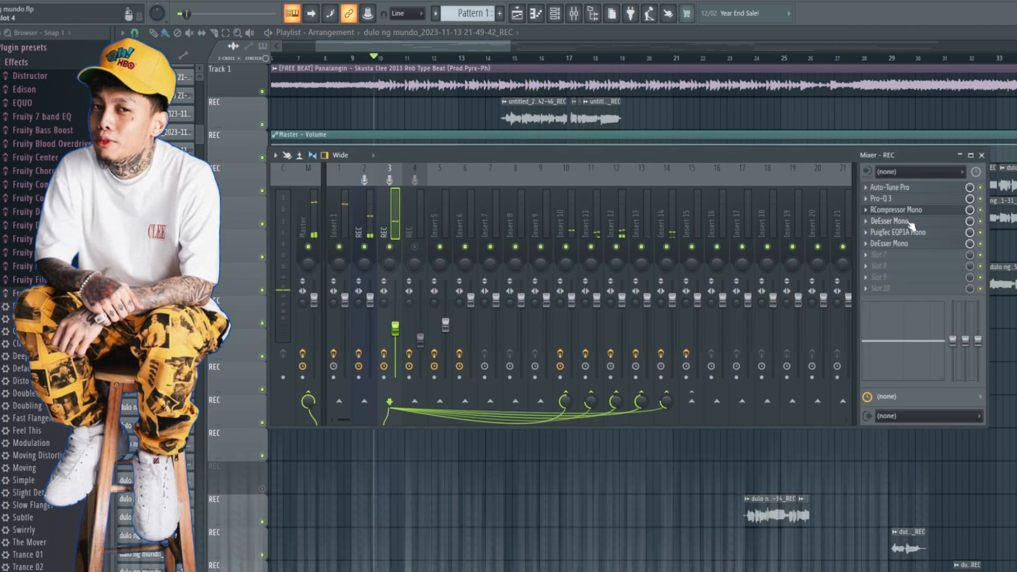
pyautogui.click(897, 221)
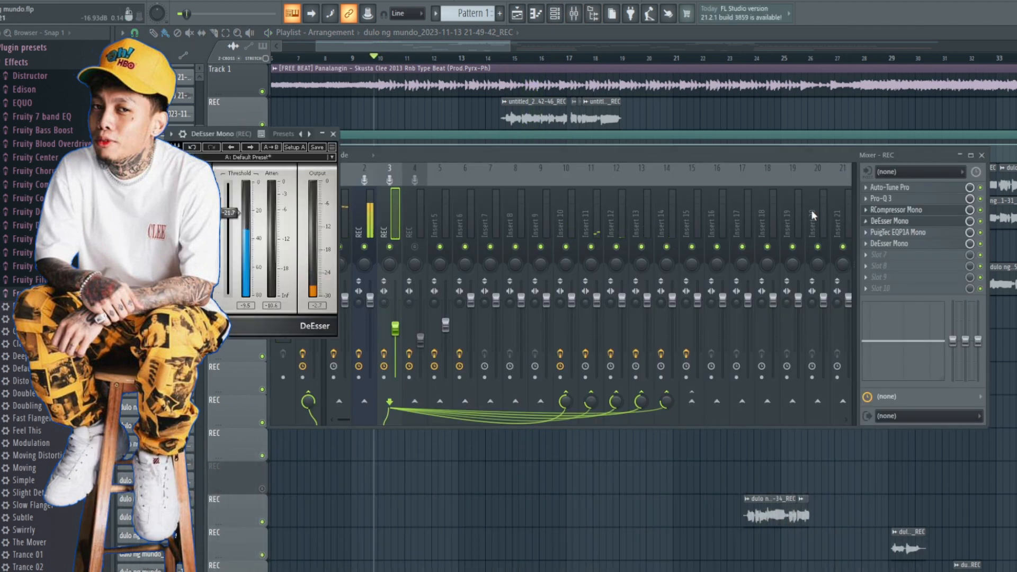
pyautogui.moveTo(213, 134); pyautogui.dragTo(587, 205)
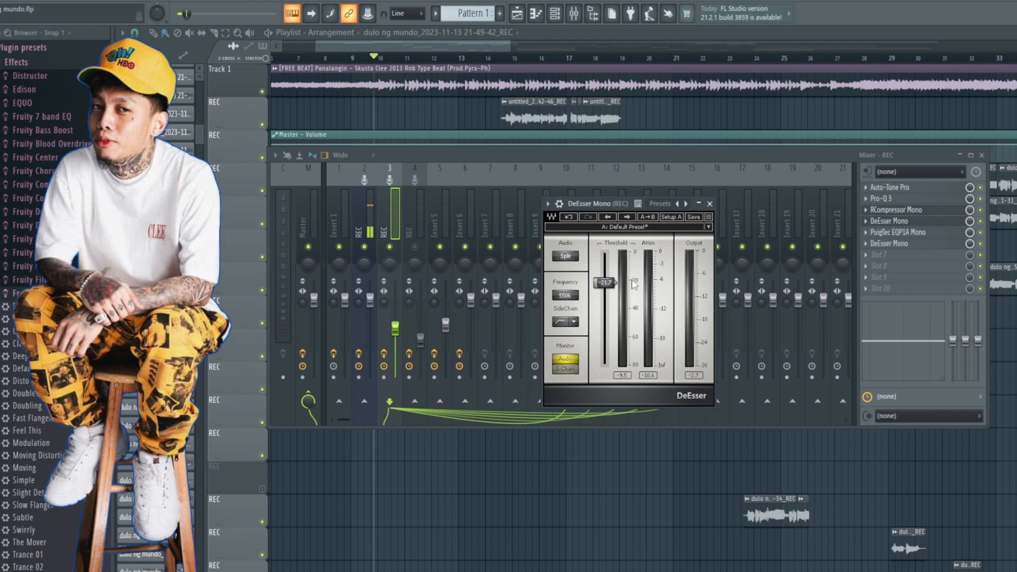
pyautogui.moveTo(598, 204); pyautogui.dragTo(573, 154)
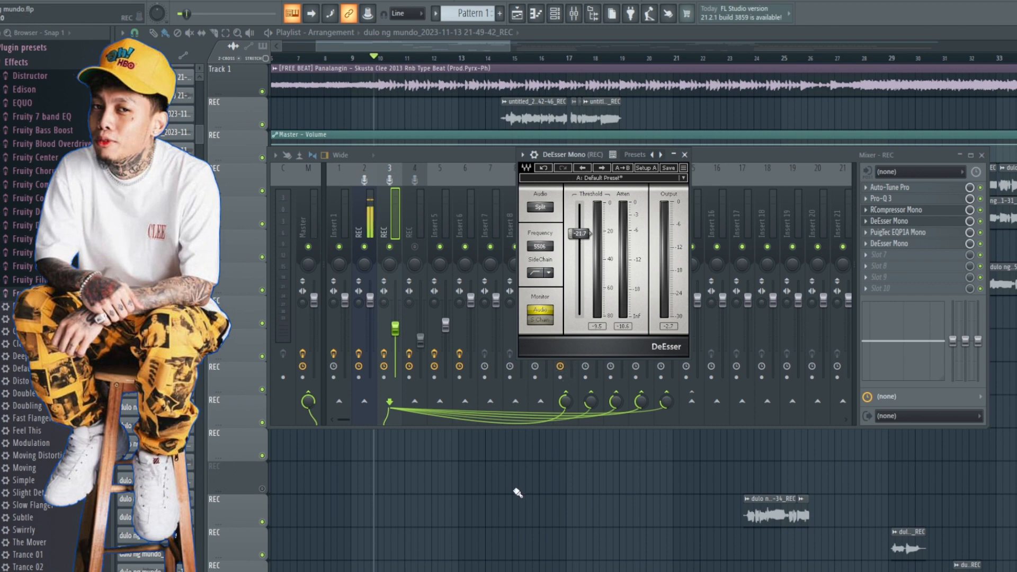
# Step: Select a playback range from about bar 10 to mid-bar 11 over the first vocal clip and restore the deleted beat clip
pyautogui.click(452, 481)
pyautogui.scroll(3, 409, 118)
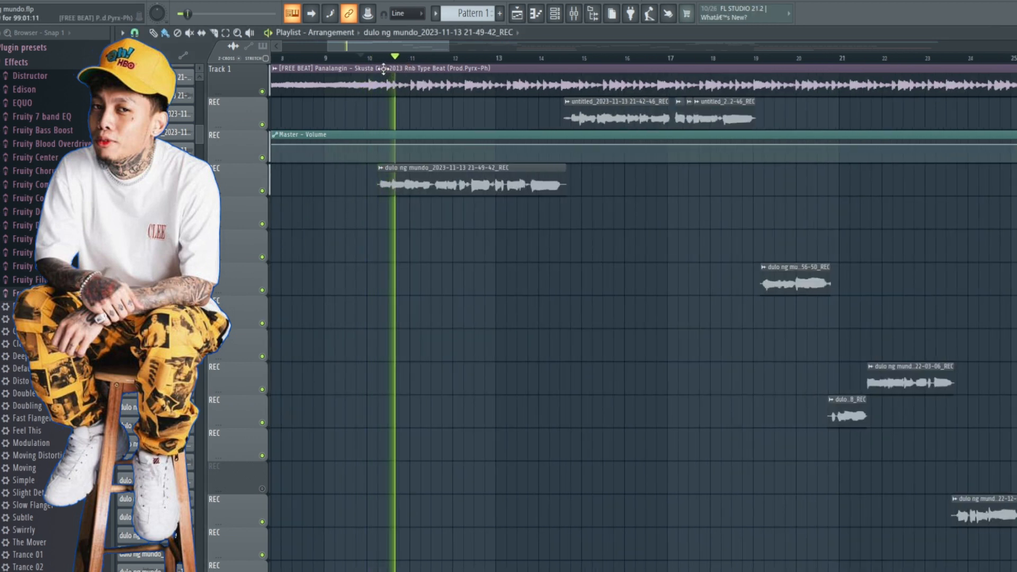
pyautogui.moveTo(376, 58); pyautogui.dragTo(436, 58)
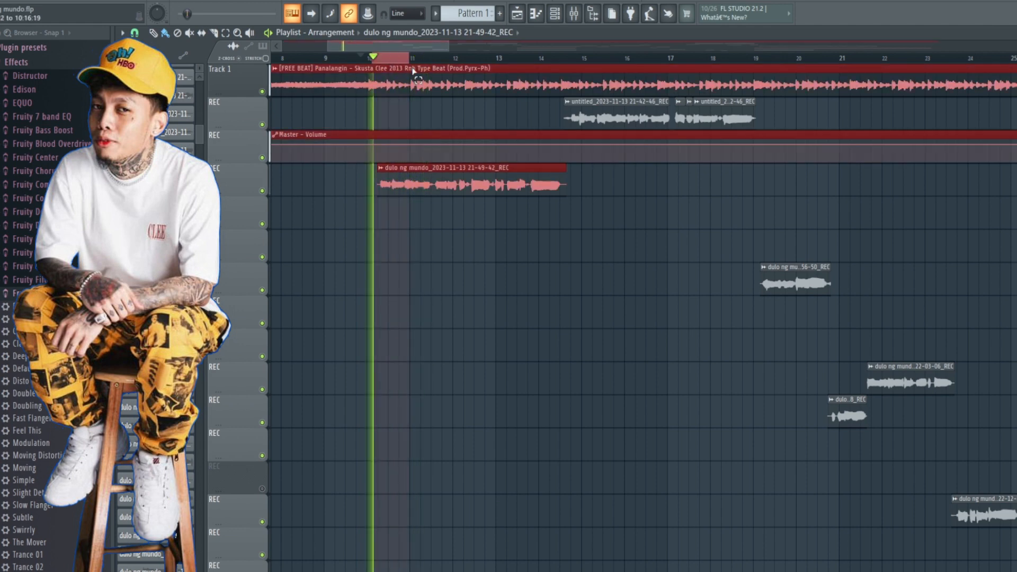
pyautogui.rightClick(439, 76)
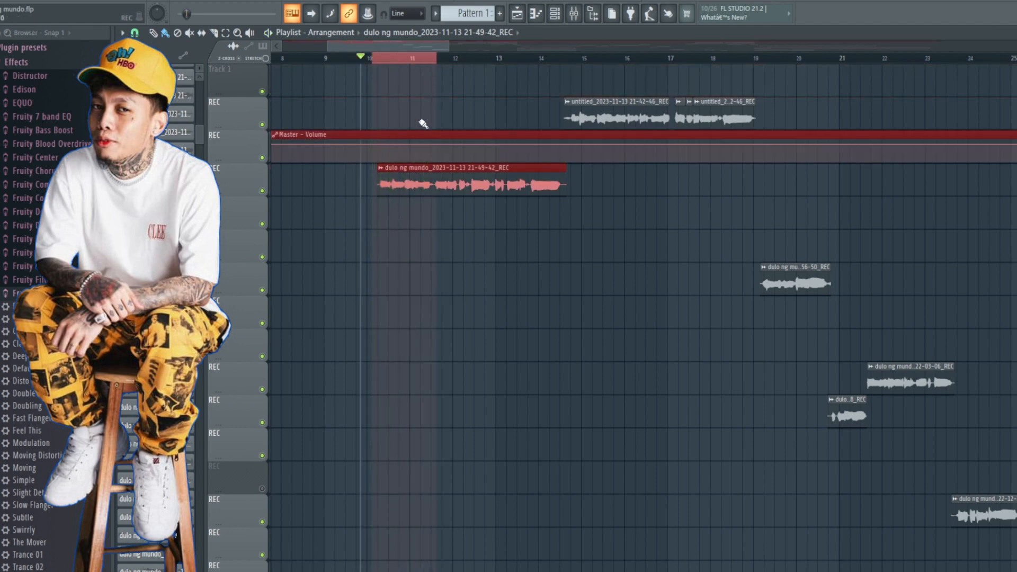
pyautogui.hotkey('ctrl', 'z')
pyautogui.press('space')
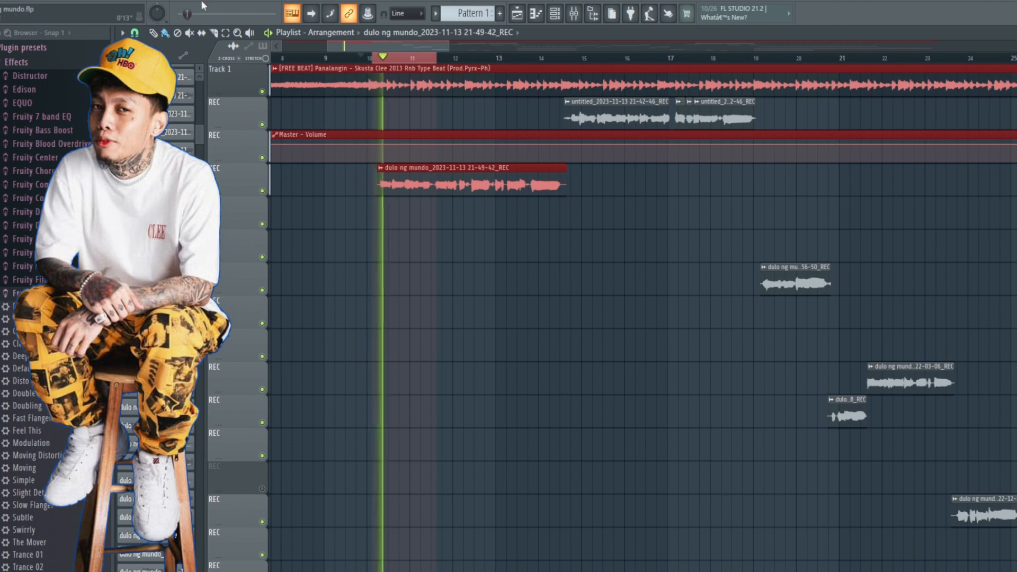
pyautogui.press('space')
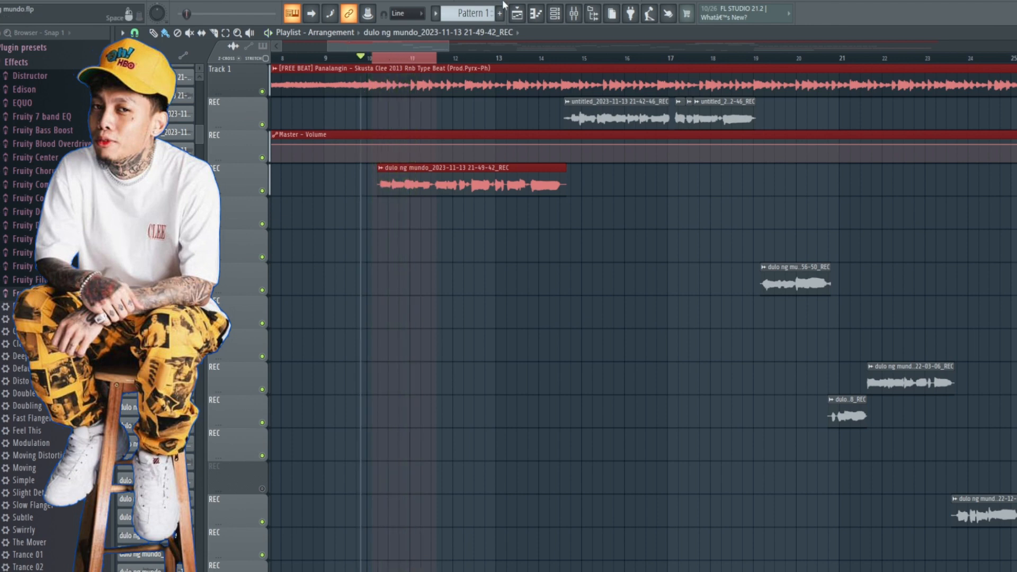
# Step: Reopen the vocal insert's DeEsser Mono and repeatedly play the selected range to examine its threshold and attenuation meters
pyautogui.click(573, 14)
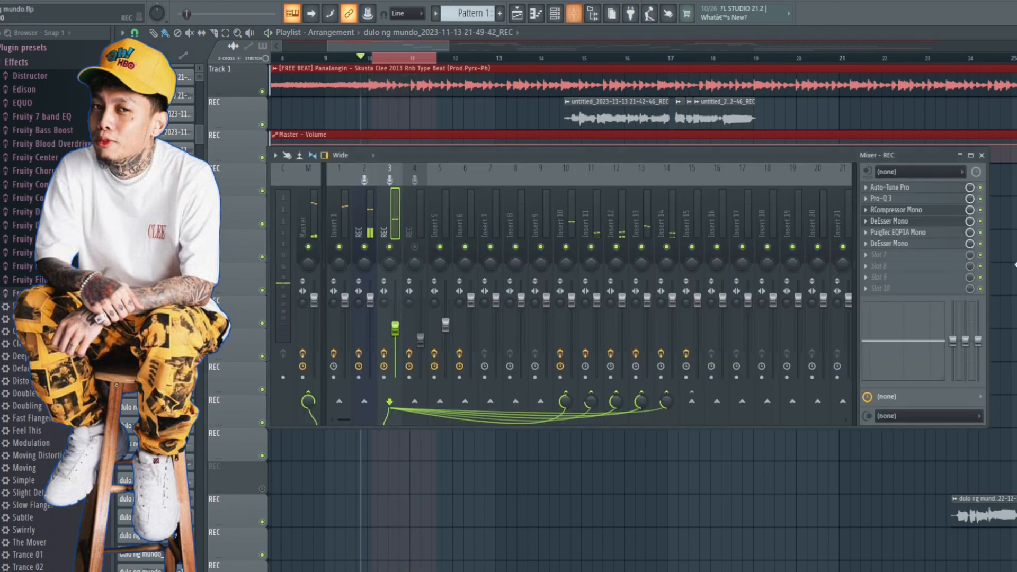
pyautogui.click(896, 222)
pyautogui.moveTo(573, 156); pyautogui.dragTo(581, 183)
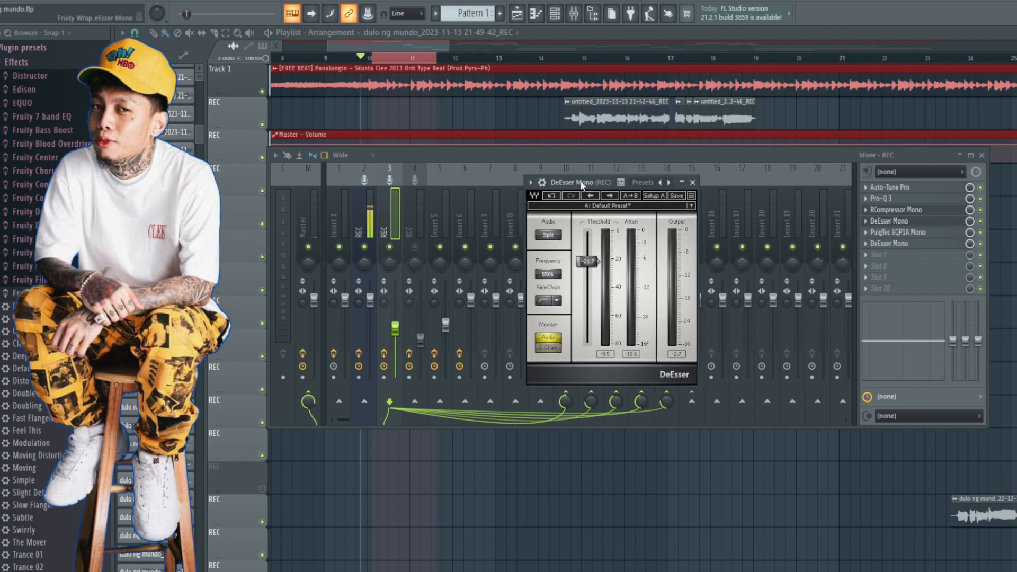
pyautogui.press('space')
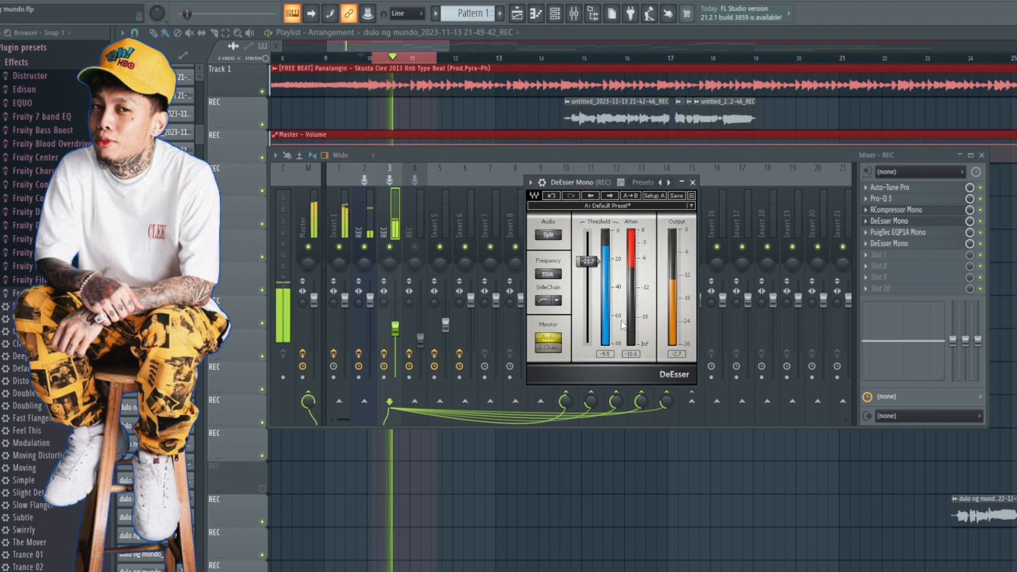
pyautogui.press('space')
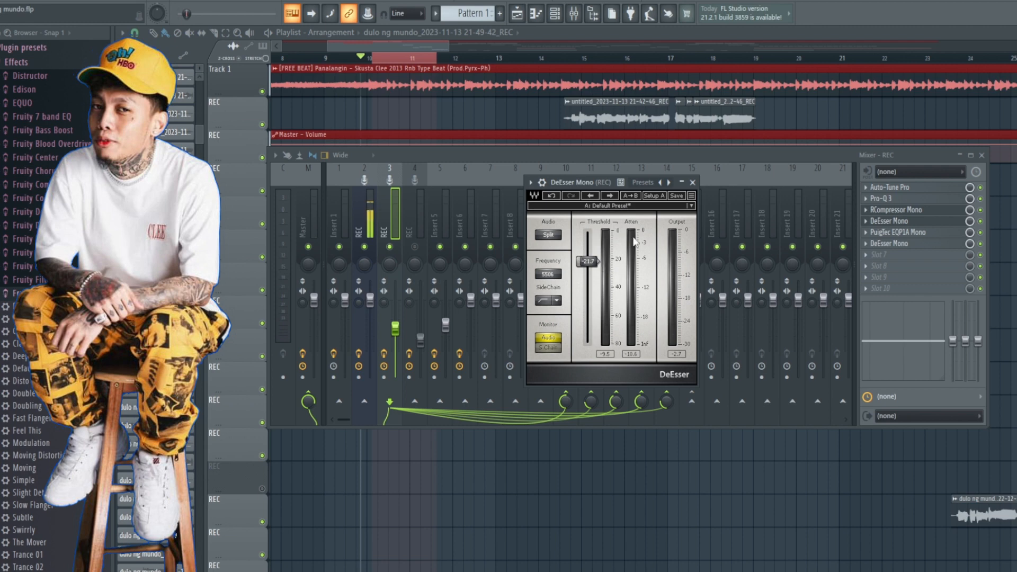
pyautogui.press('space')
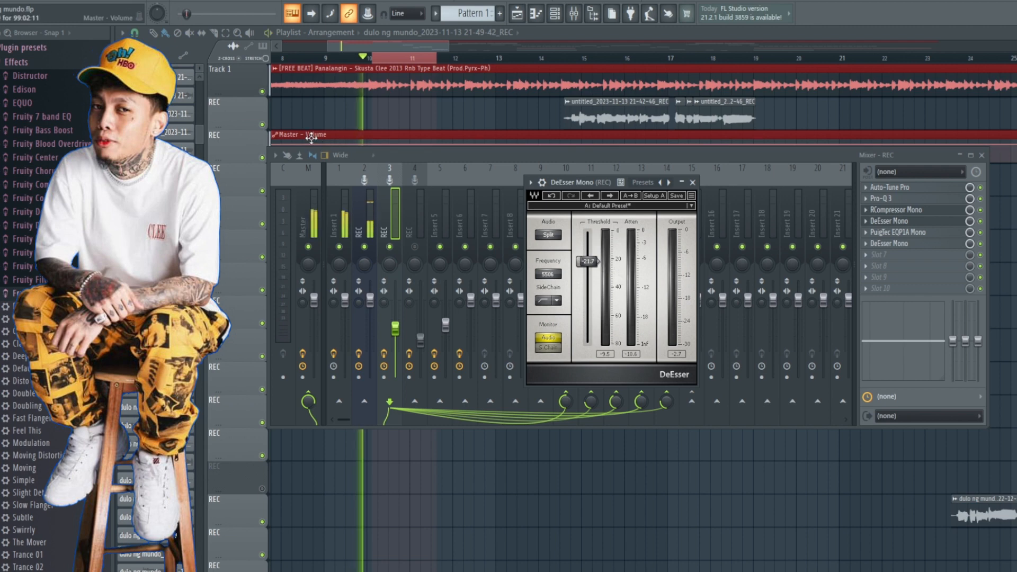
pyautogui.press('space')
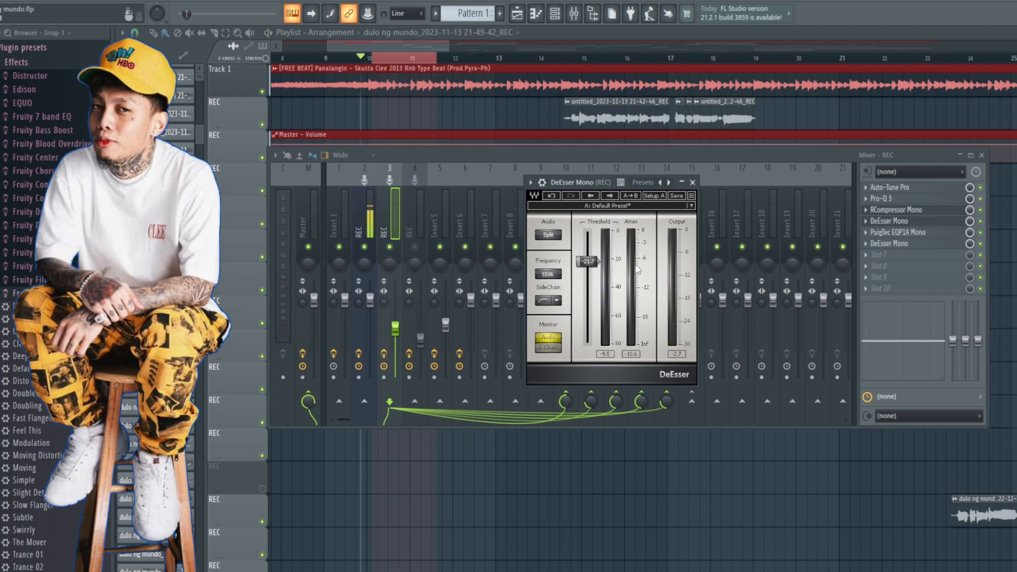
pyautogui.press('space')
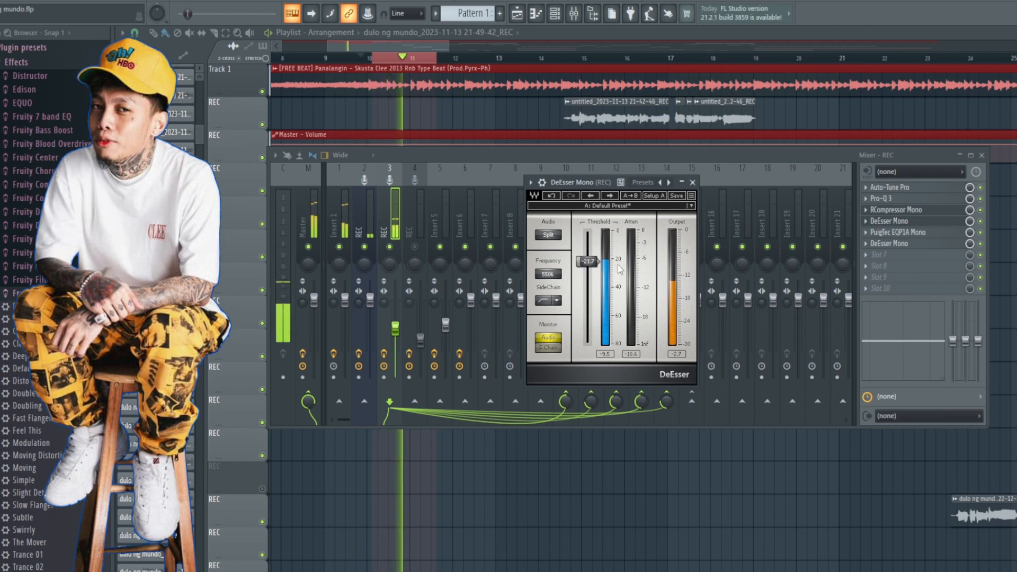
# Step: Try lowering the DeEsser Mono's threshold to -35.0 dB while playing the selected vocal range, and stop playback
pyautogui.press('space')
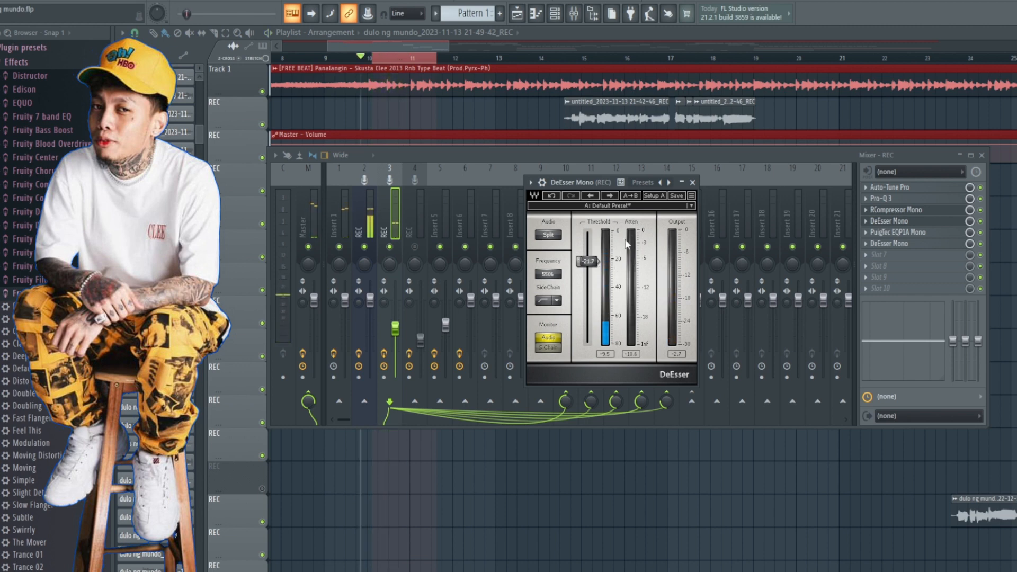
pyautogui.press('space')
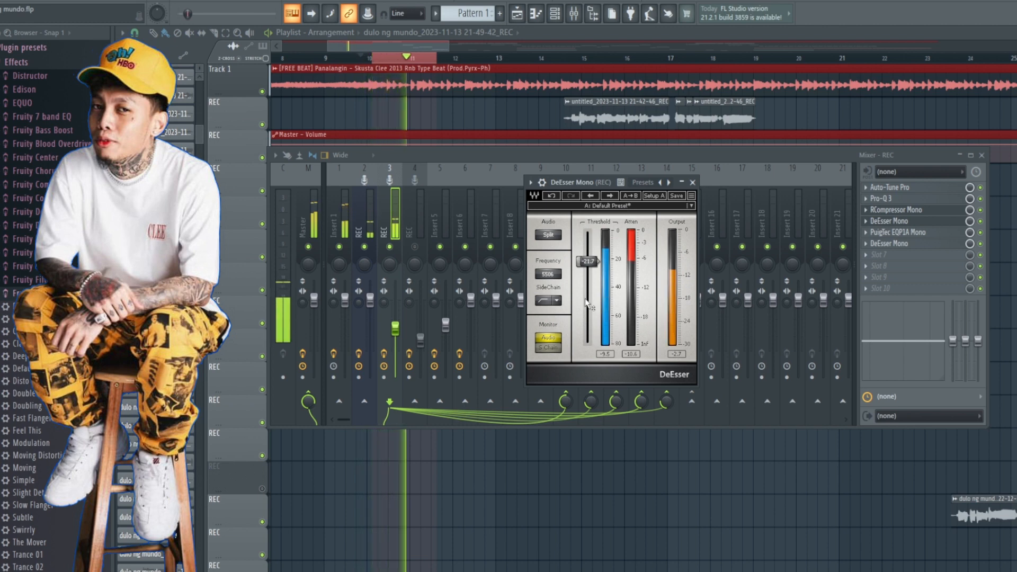
pyautogui.press('space')
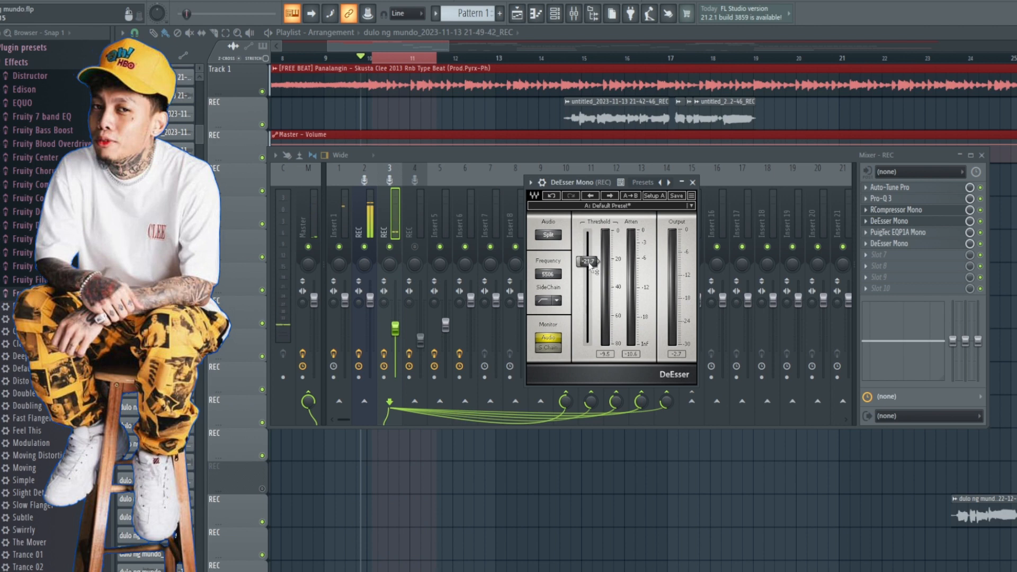
pyautogui.moveTo(591, 266); pyautogui.dragTo(598, 279)
pyautogui.press('space')
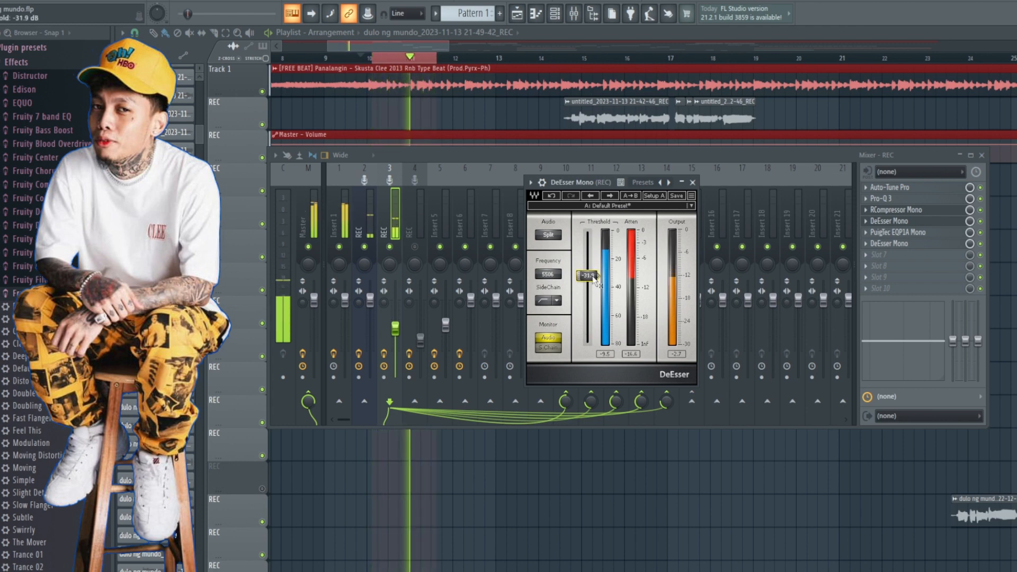
pyautogui.moveTo(593, 280); pyautogui.dragTo(593, 285)
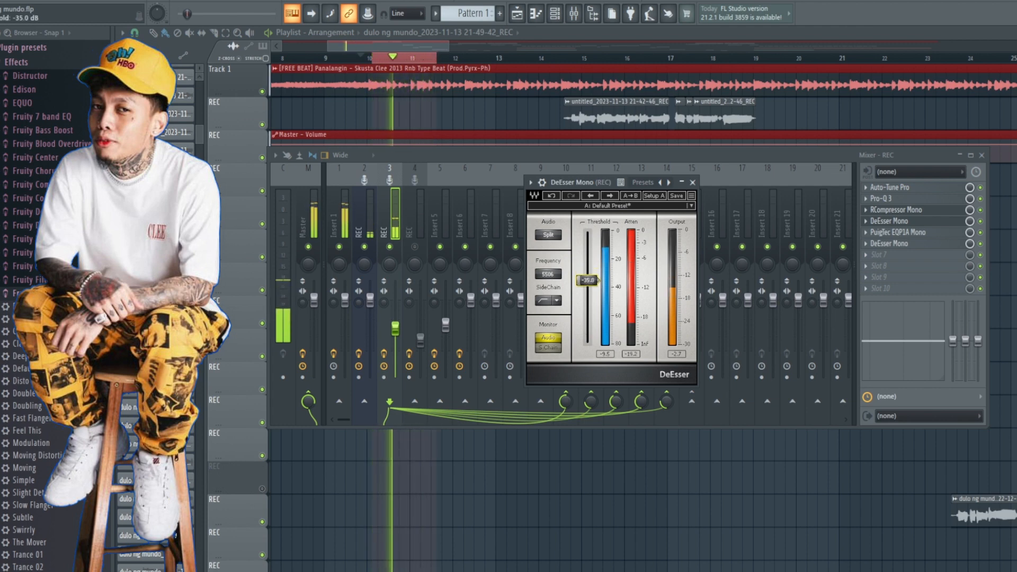
pyautogui.press('space')
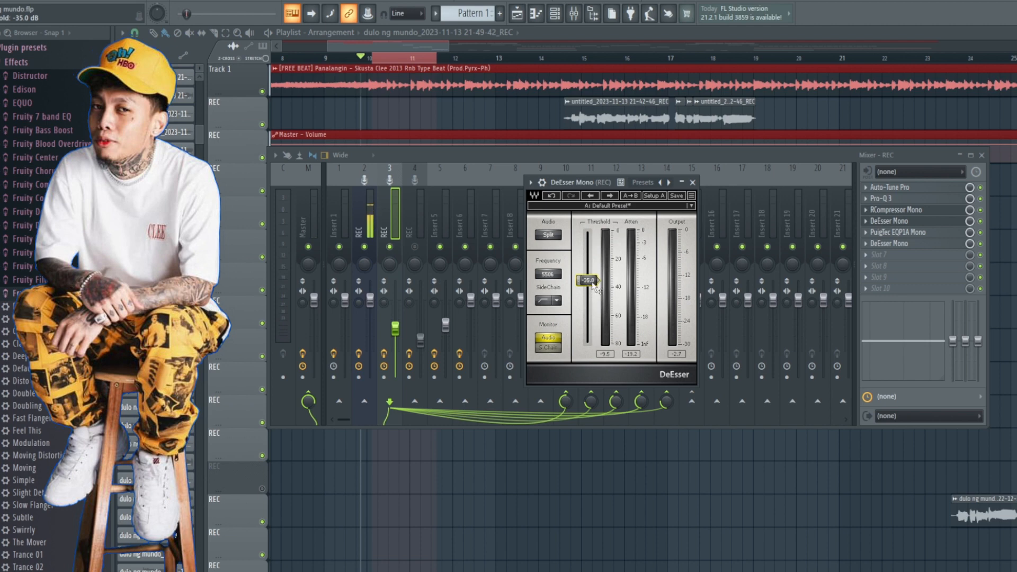
# Step: Set the DeEsser Mono's threshold to -22.7 dB while playing the selected range, stop playback and close the plugin
pyautogui.moveTo(587, 280); pyautogui.dragTo(591, 267)
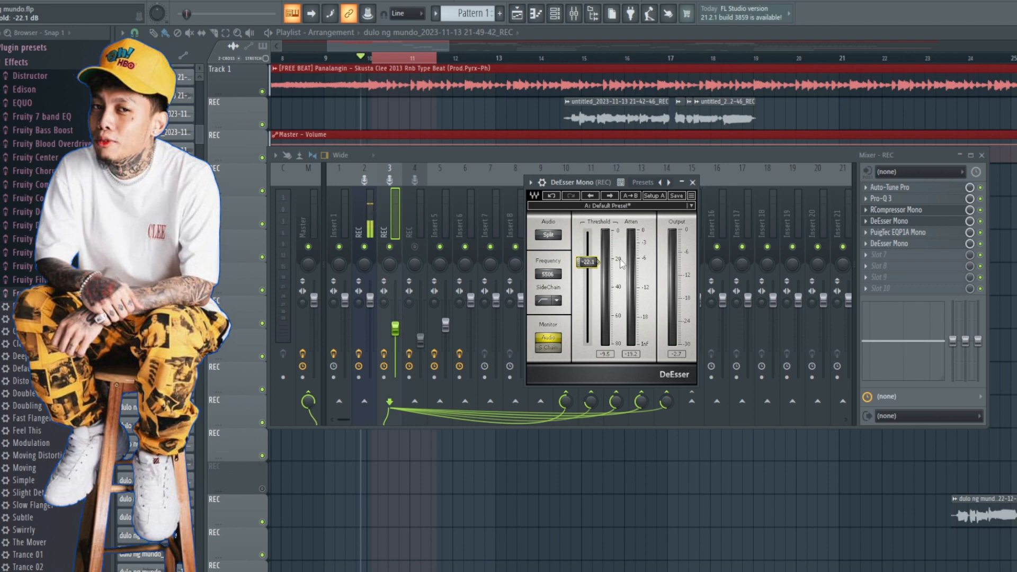
pyautogui.press('space')
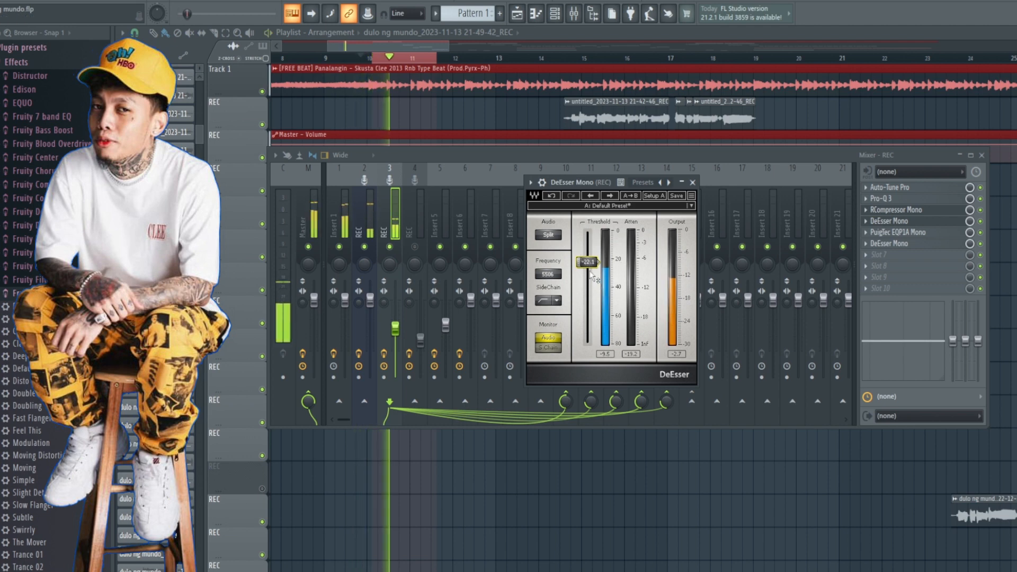
pyautogui.moveTo(590, 267); pyautogui.dragTo(590, 268)
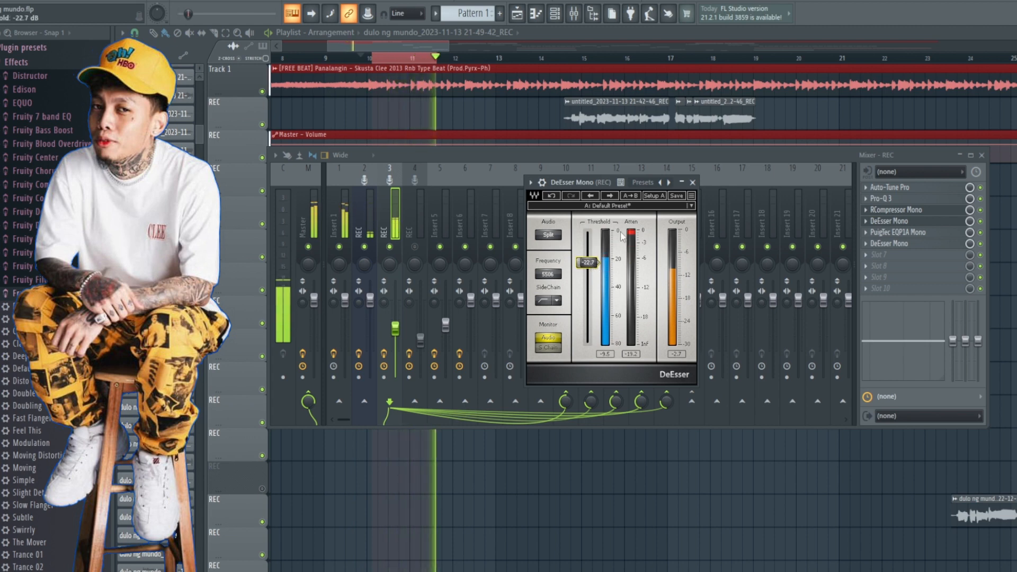
pyautogui.press('space')
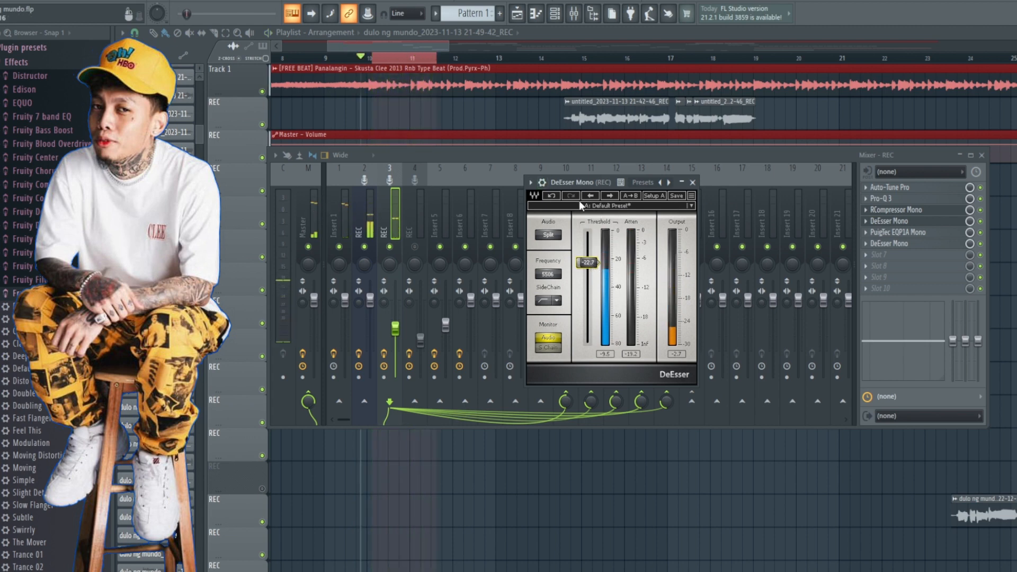
pyautogui.moveTo(590, 181); pyautogui.dragTo(565, 192)
pyautogui.click(667, 193)
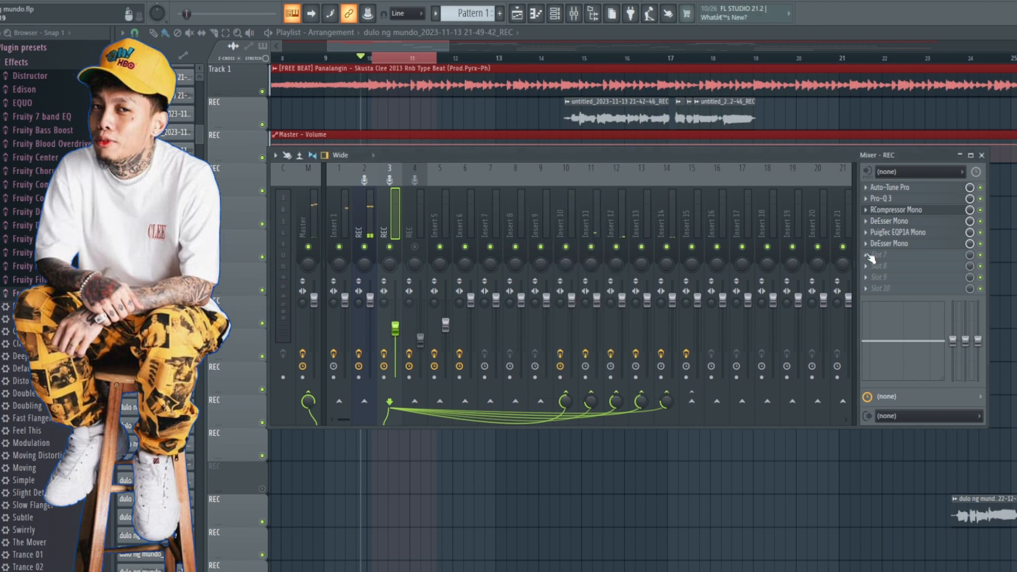
# Step: Open the vocal insert's PuigTec EQP1A Mono to examine its low boost, low frequency and high boost settings, and close it
pyautogui.click(892, 233)
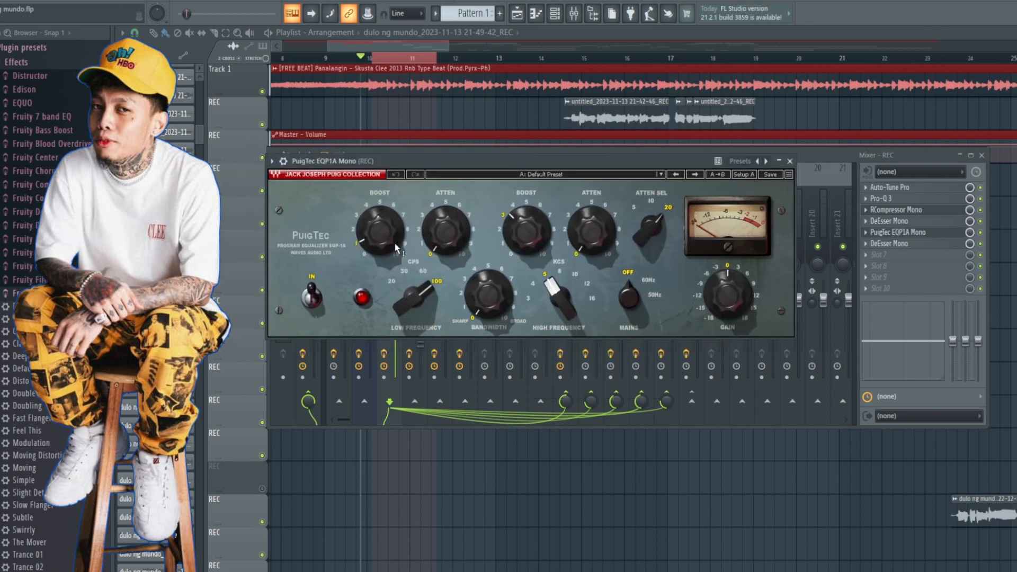
pyautogui.click(362, 247)
pyautogui.click(430, 290)
pyautogui.click(505, 233)
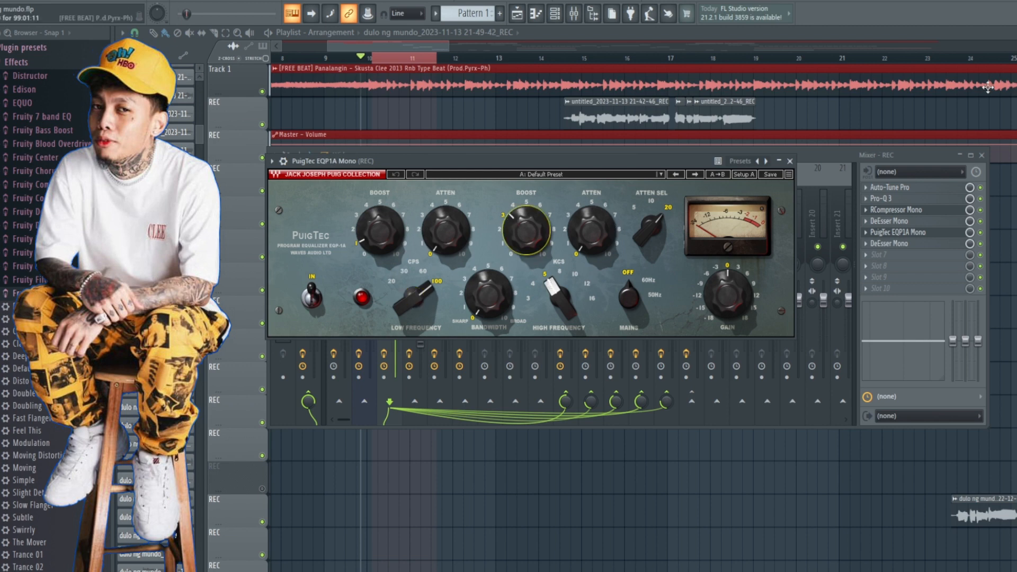
pyautogui.click(790, 160)
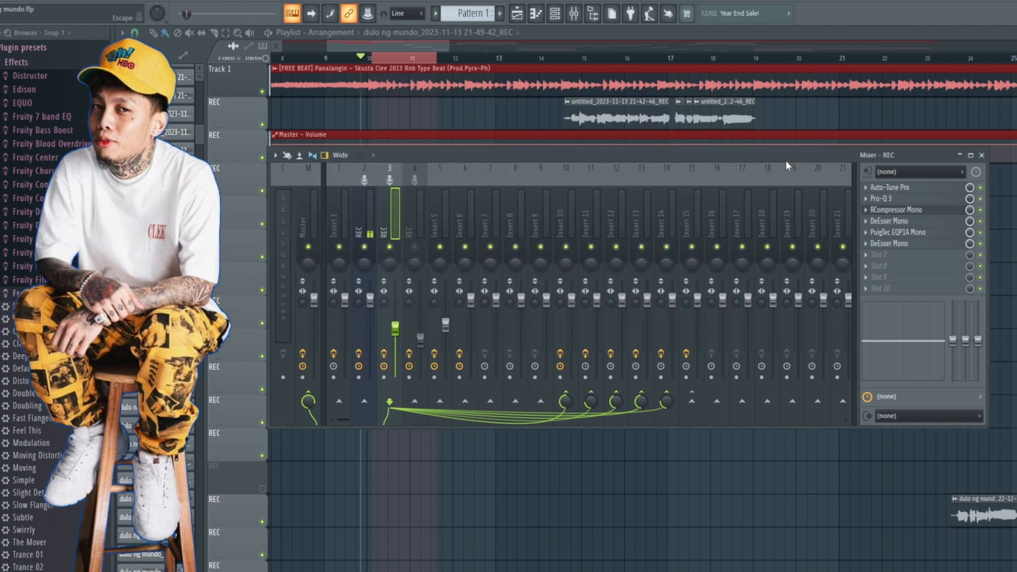
# Step: Clear the selected playback range in the playlist and bring the mixer back up
pyautogui.click(917, 236)
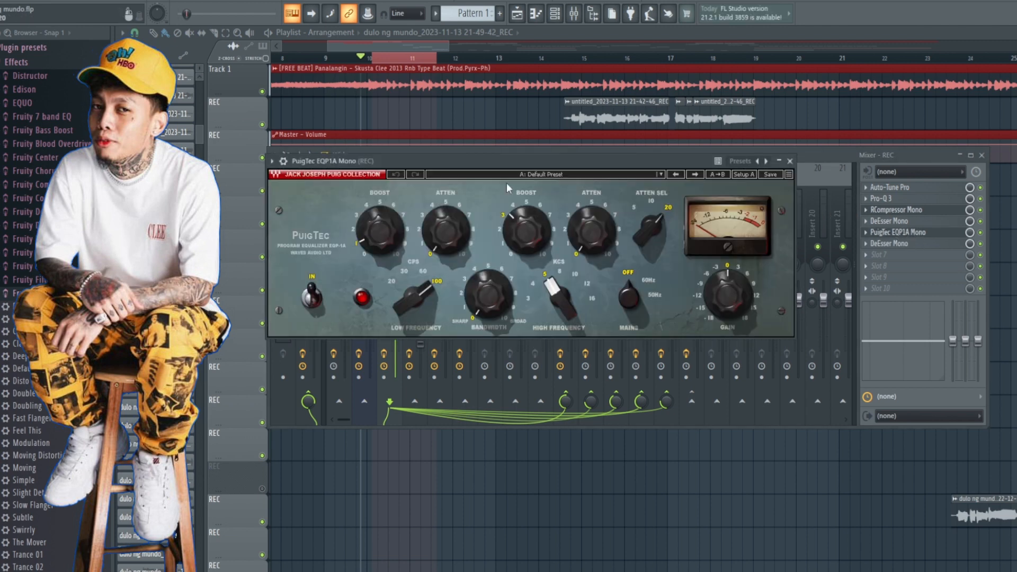
pyautogui.moveTo(525, 164); pyautogui.dragTo(563, 180)
pyautogui.press('space')
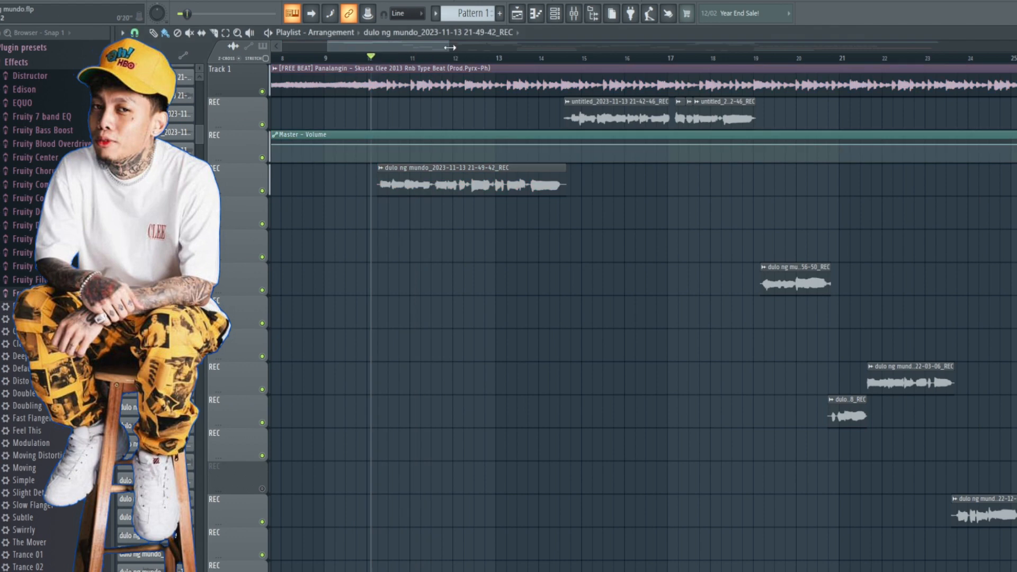
pyautogui.moveTo(450, 48); pyautogui.dragTo(582, 48)
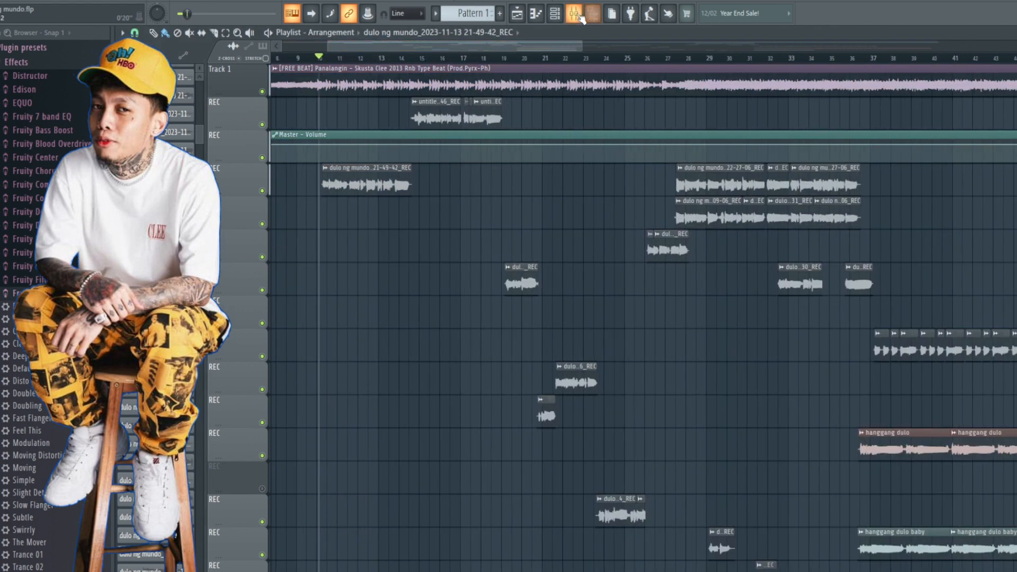
pyautogui.click(573, 13)
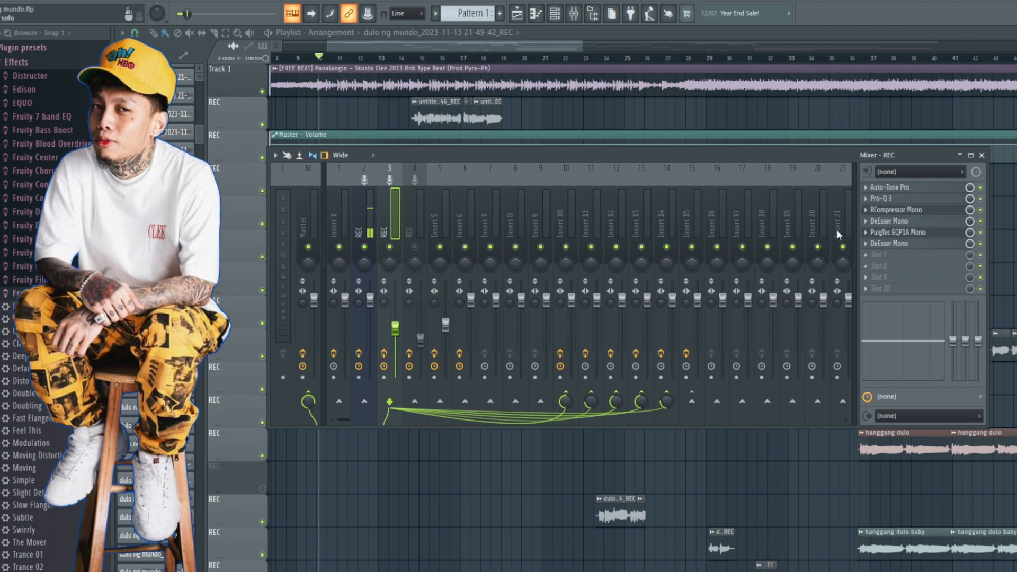
# Step: Reopen the PuigTec EQP1A Mono, watch its meter while the vocal plays, stop playback and close the plugin
pyautogui.click(907, 235)
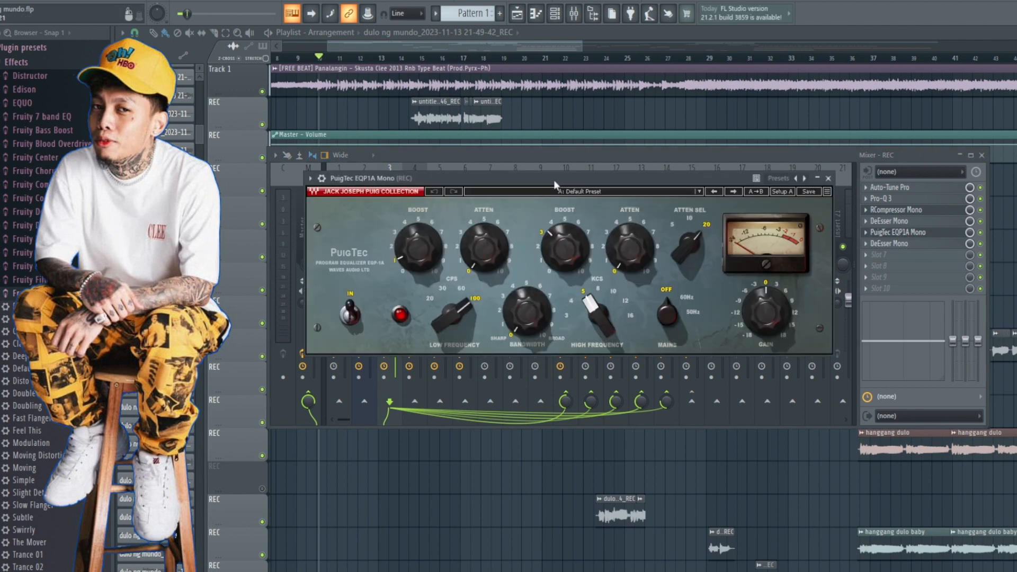
pyautogui.moveTo(555, 183); pyautogui.dragTo(587, 180)
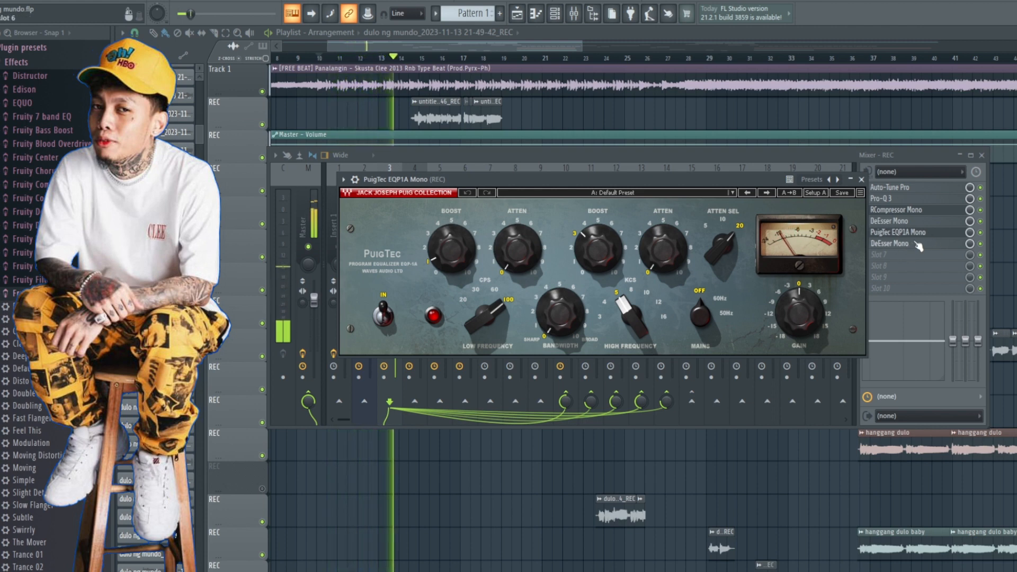
pyautogui.press('space')
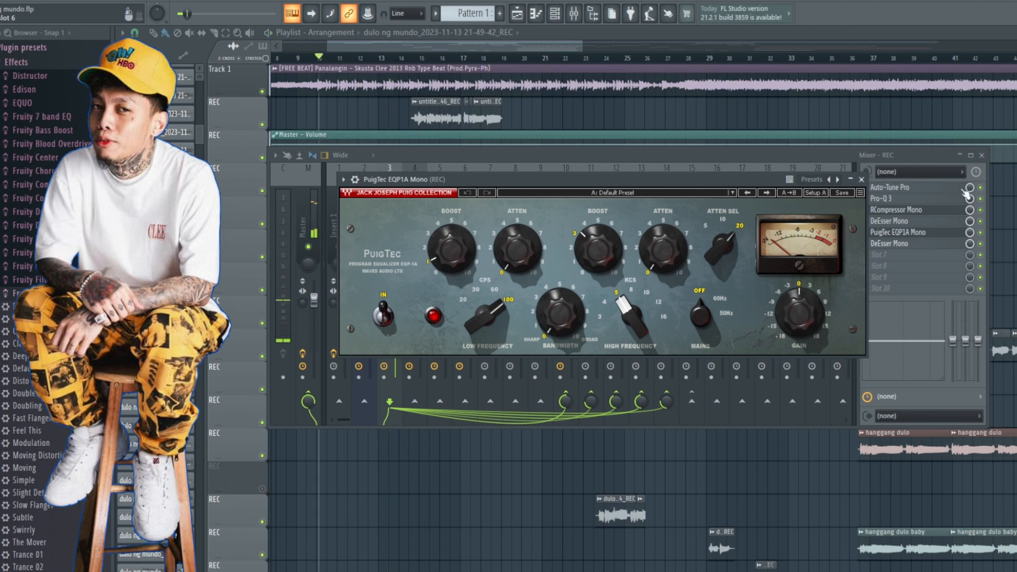
pyautogui.click(861, 179)
# Step: Open the DeEsser Mono in the vocal insert's sixth slot and examine its frequency, threshold and attenuation while playing the vocal
pyautogui.click(895, 244)
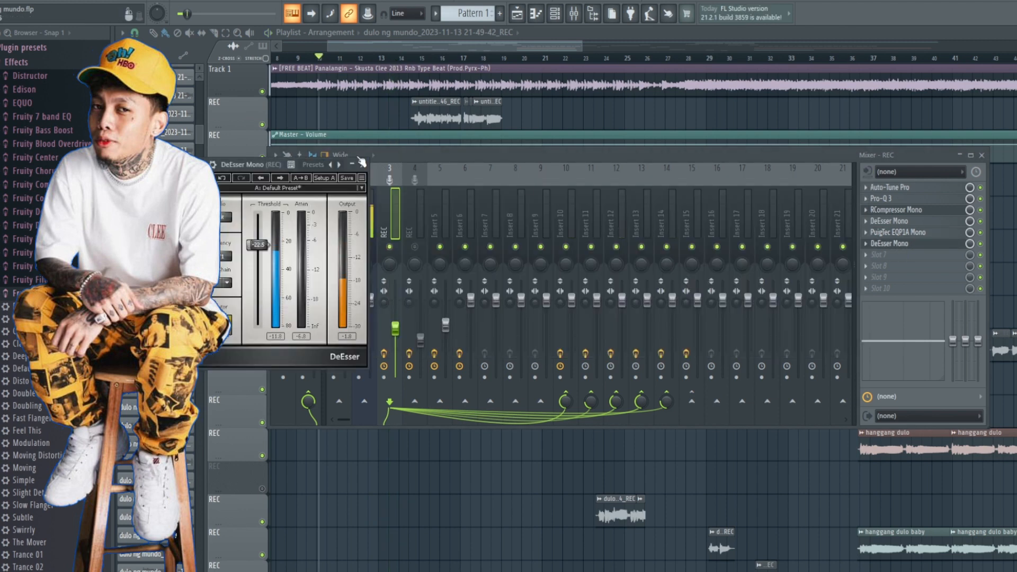
pyautogui.moveTo(310, 167); pyautogui.dragTo(659, 168)
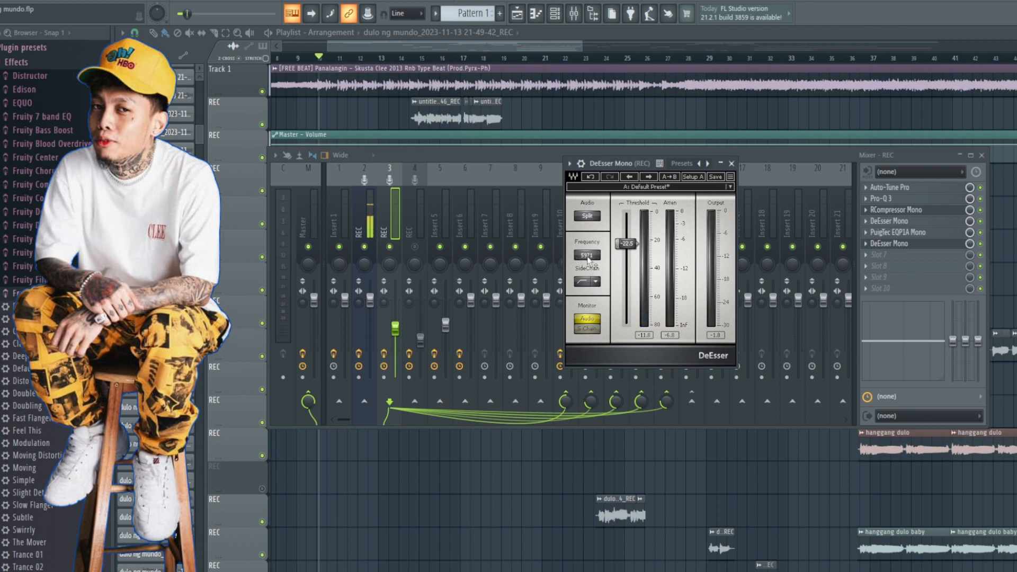
pyautogui.press('space')
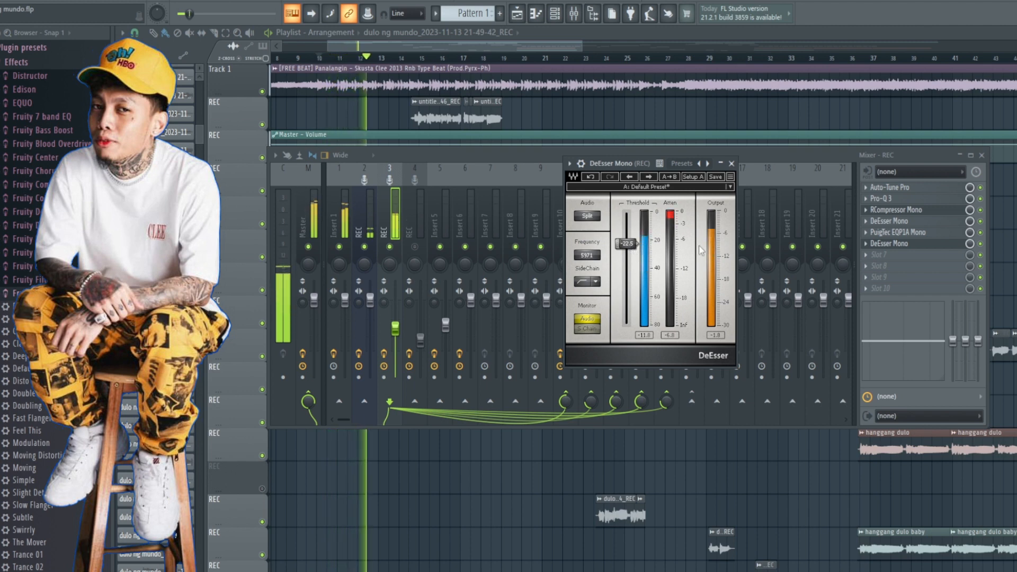
pyautogui.press('space')
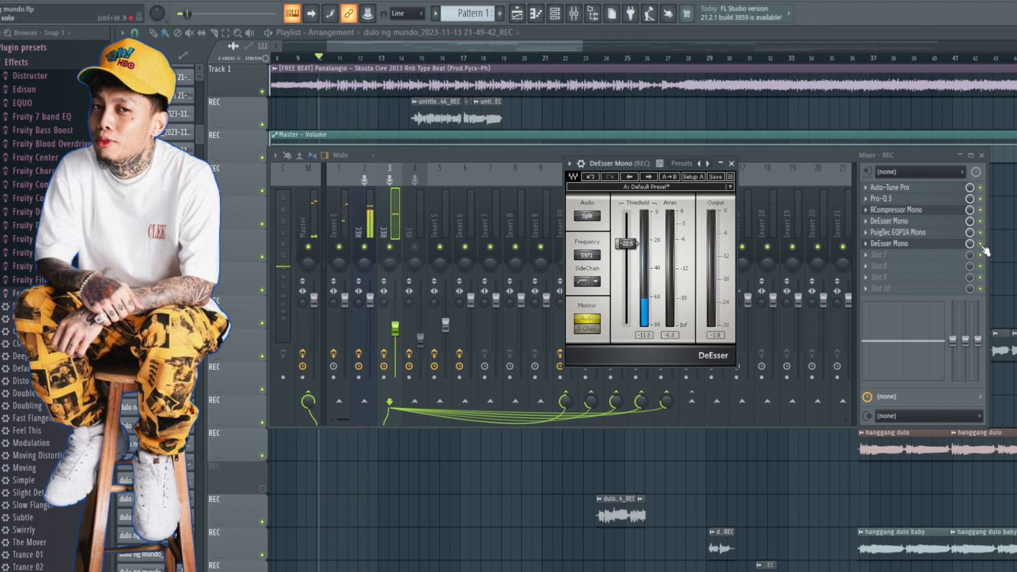
# Step: Compare playback with the sixth-slot DeEsser Mono bypassed and re-enabled, close its window and stop playback
pyautogui.click(981, 246)
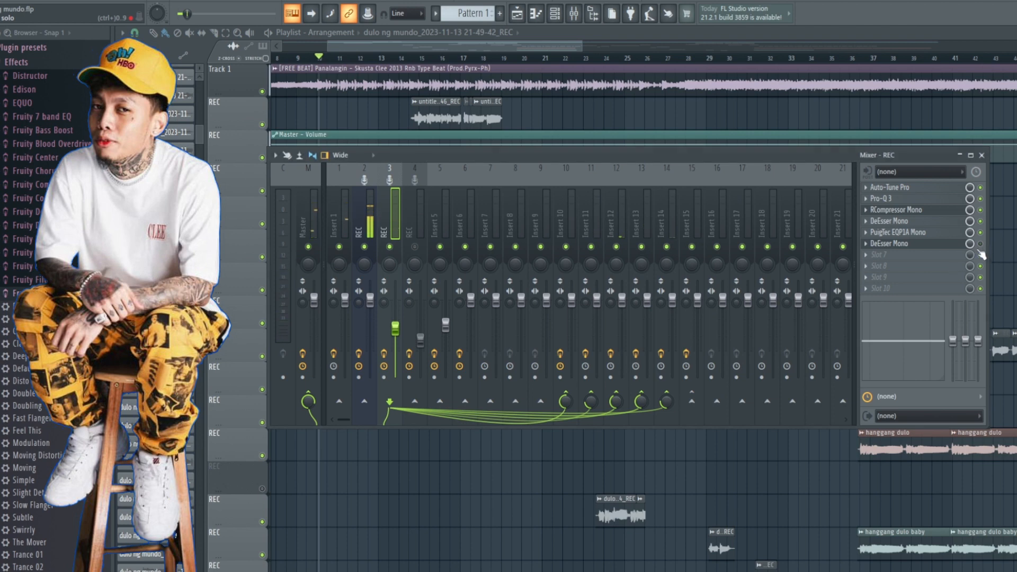
pyautogui.press('space')
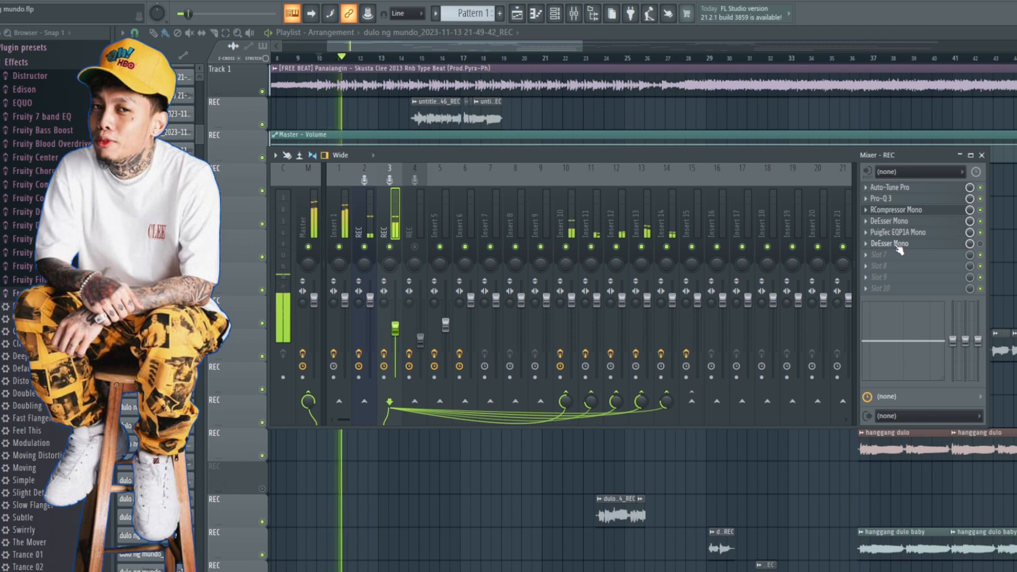
pyautogui.press('space')
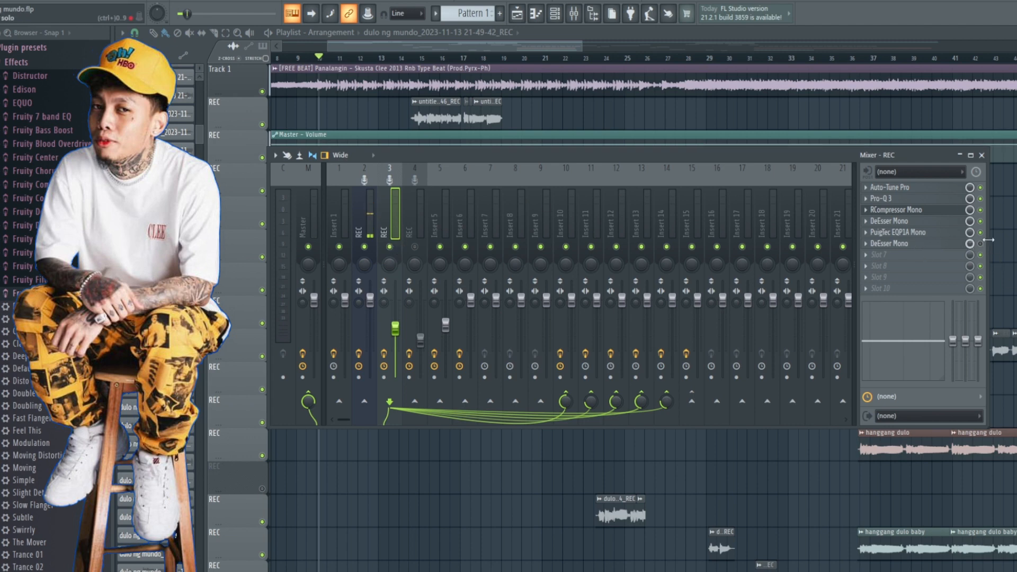
pyautogui.click(906, 244)
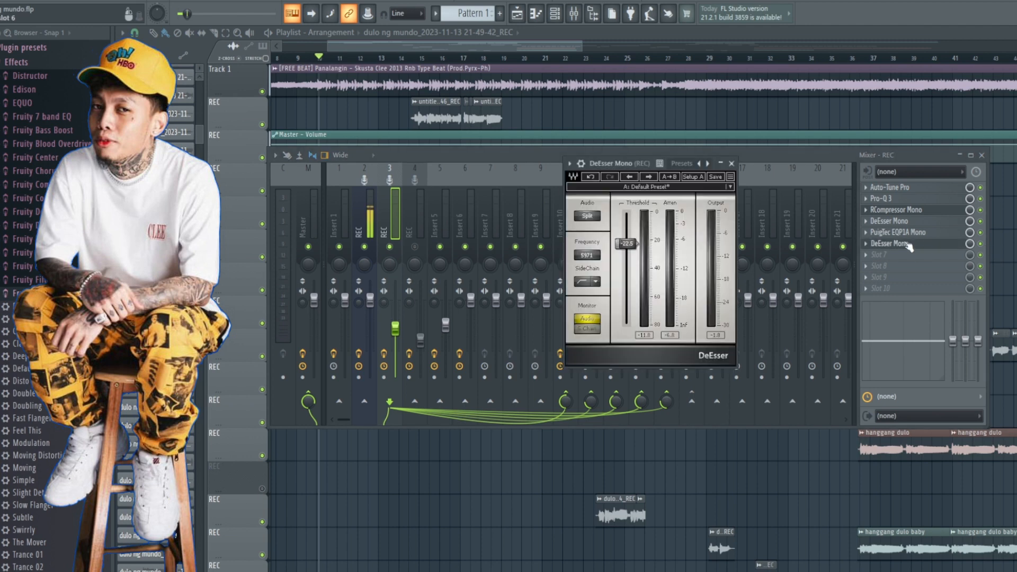
pyautogui.press('space')
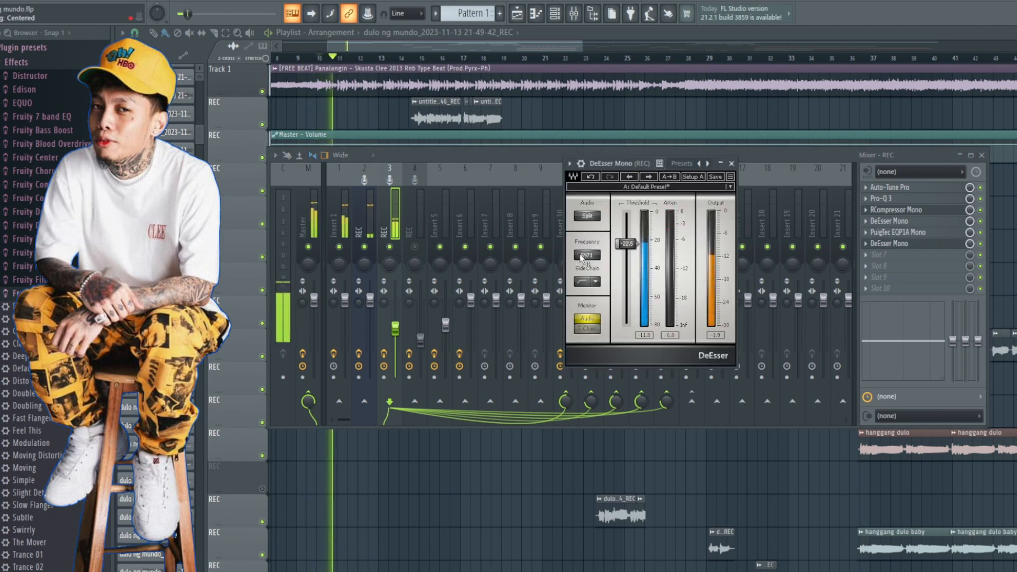
pyautogui.click(731, 164)
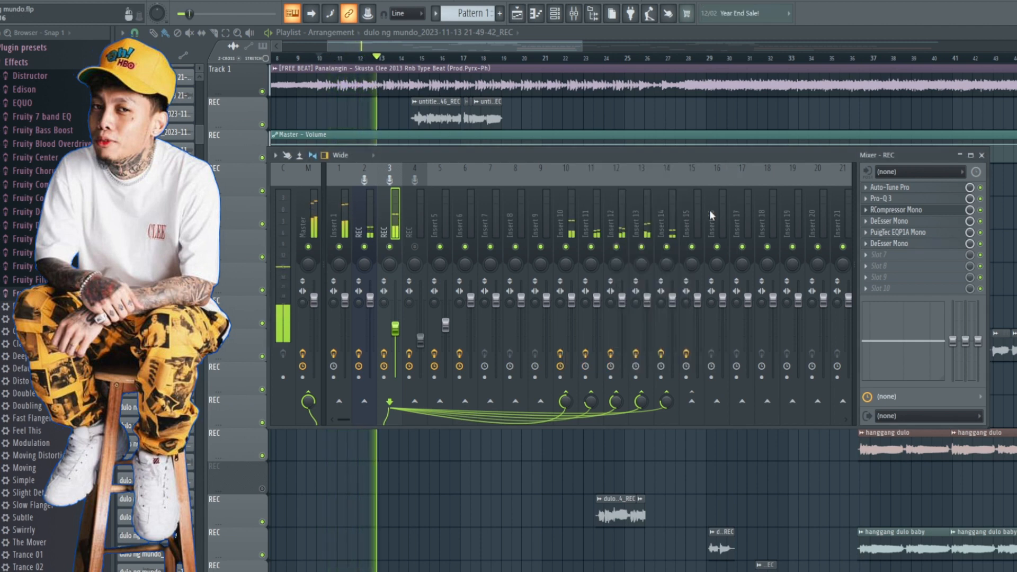
pyautogui.press('space')
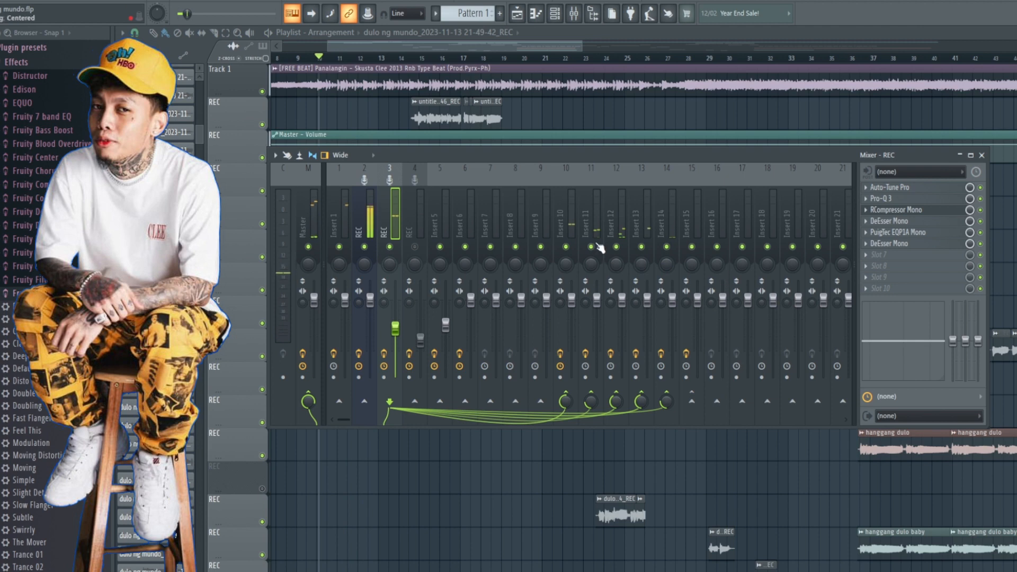
# Step: Review which effect is loaded on each of inserts 10 to 15 and how the vocal insert is routed to them
pyautogui.click(571, 219)
pyautogui.click(390, 222)
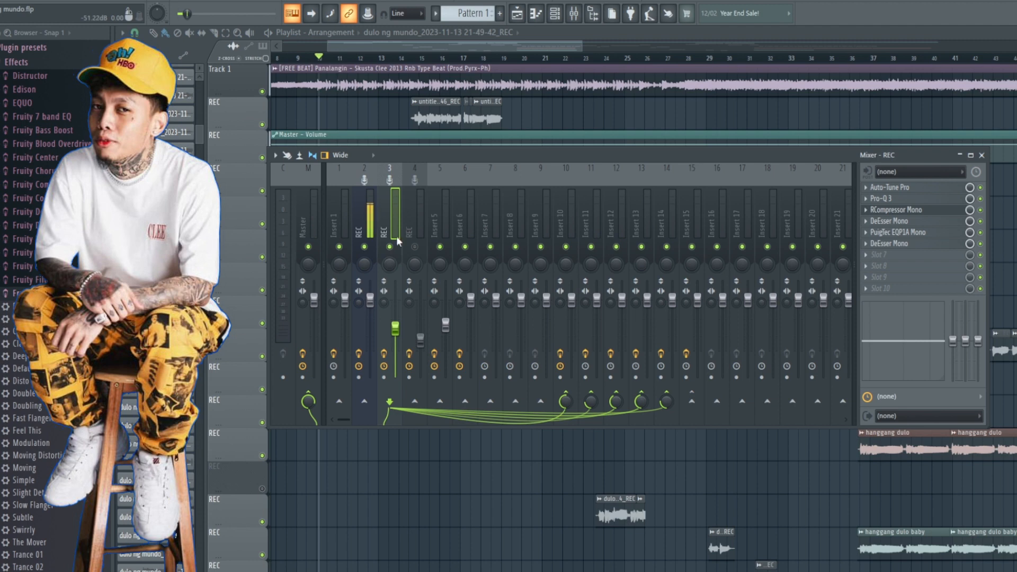
pyautogui.click(561, 227)
pyautogui.click(590, 222)
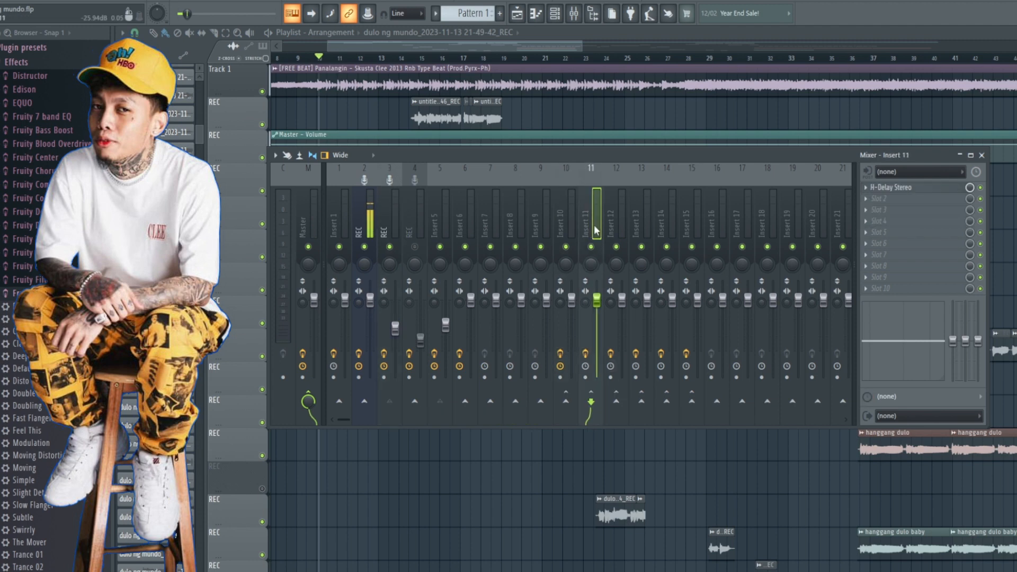
pyautogui.click(621, 217)
pyautogui.click(637, 221)
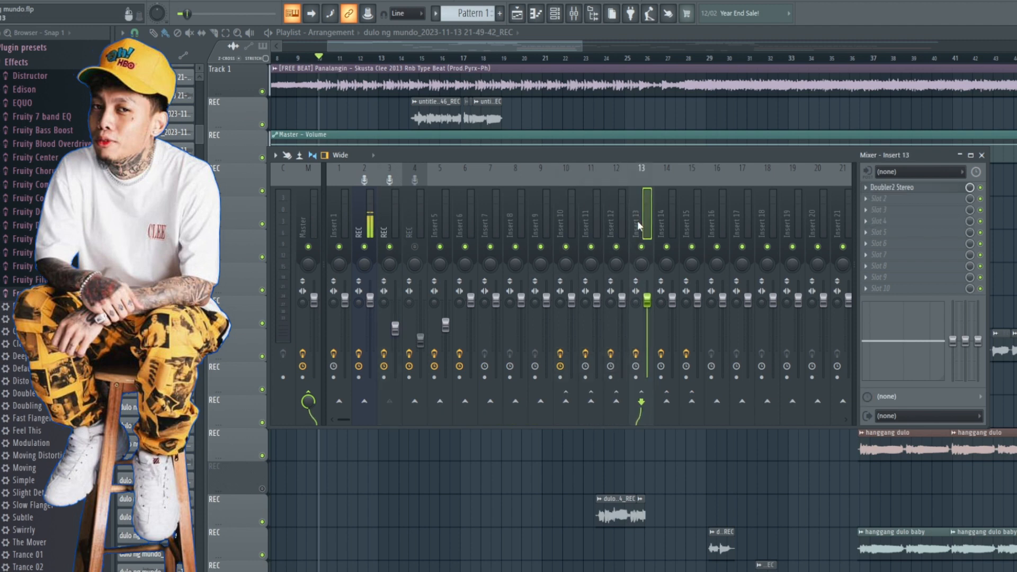
pyautogui.click(386, 223)
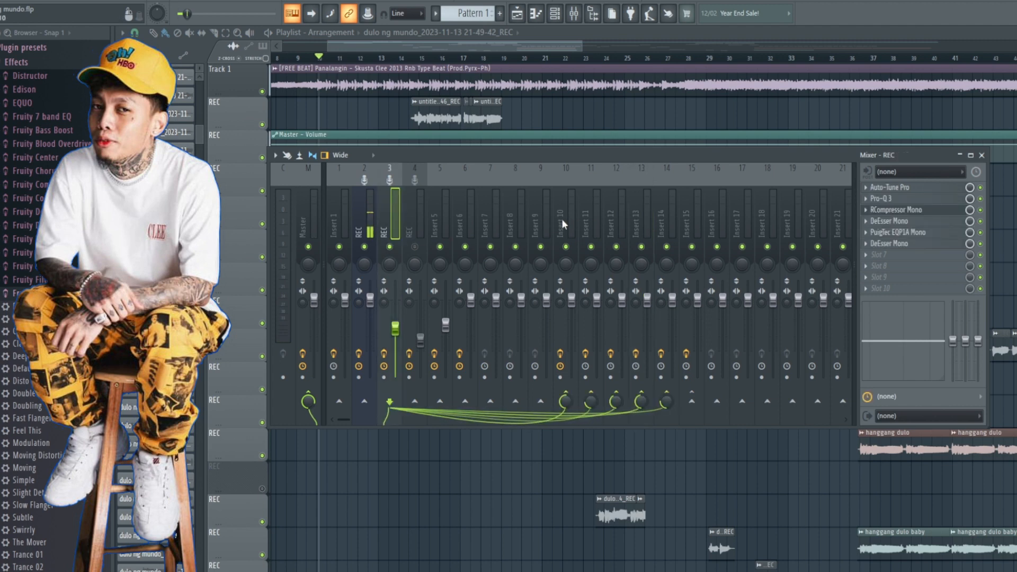
pyautogui.click(565, 225)
pyautogui.click(594, 217)
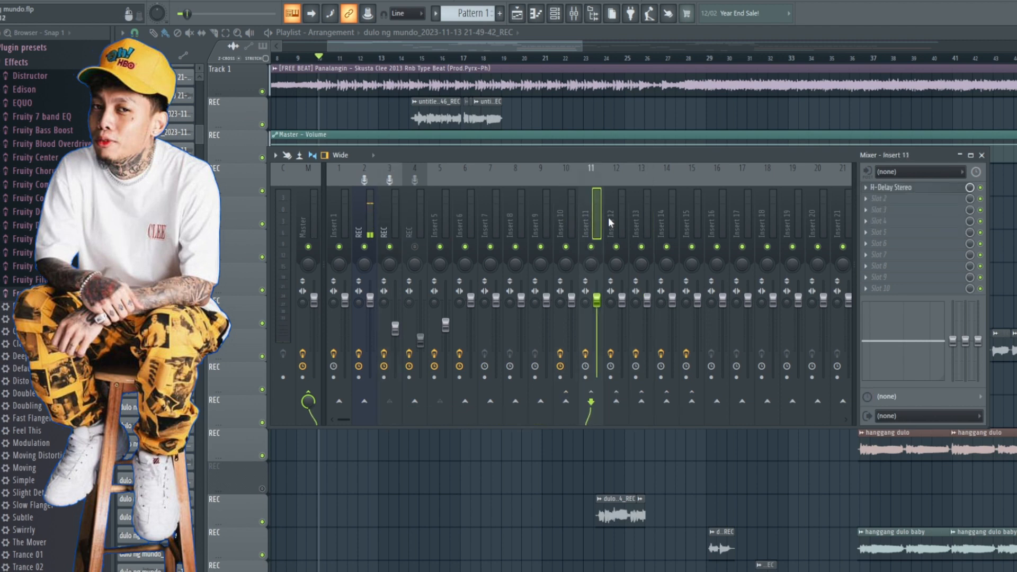
pyautogui.click(620, 222)
pyautogui.click(644, 225)
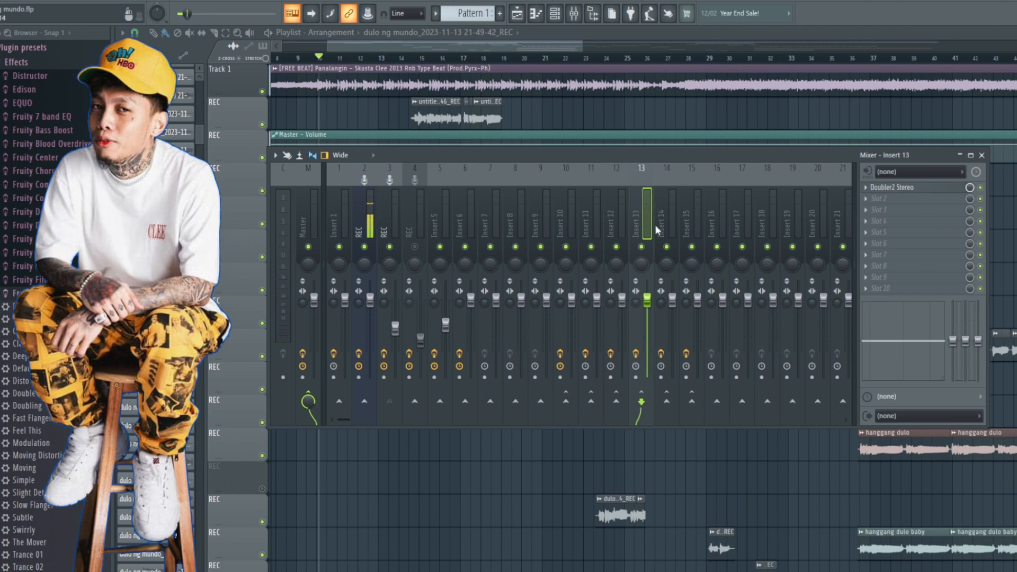
pyautogui.click(665, 224)
pyautogui.click(688, 228)
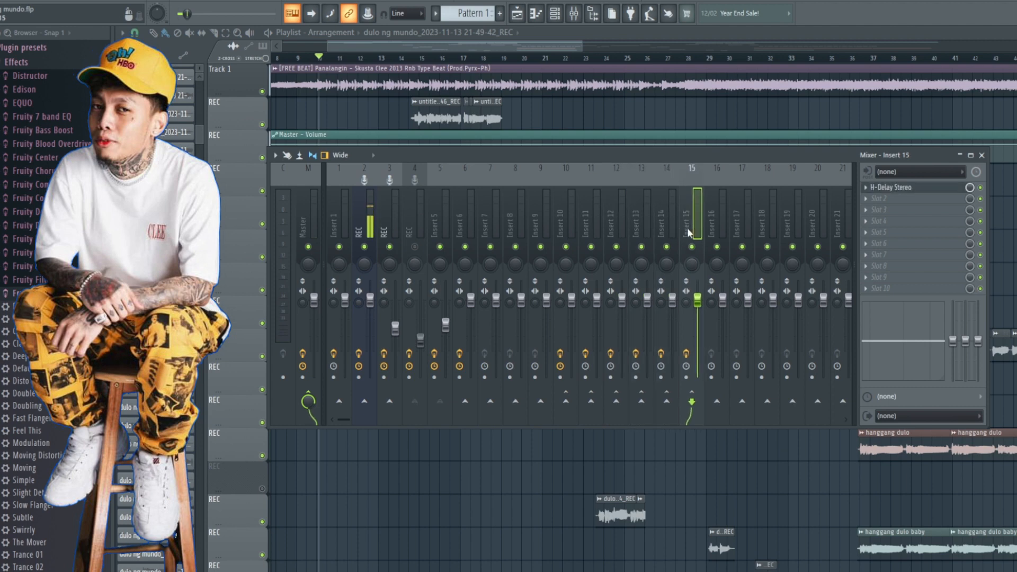
pyautogui.click(659, 227)
pyautogui.click(691, 233)
# Step: Remove and restore the send from the vocal insert to Insert 10
pyautogui.click(399, 225)
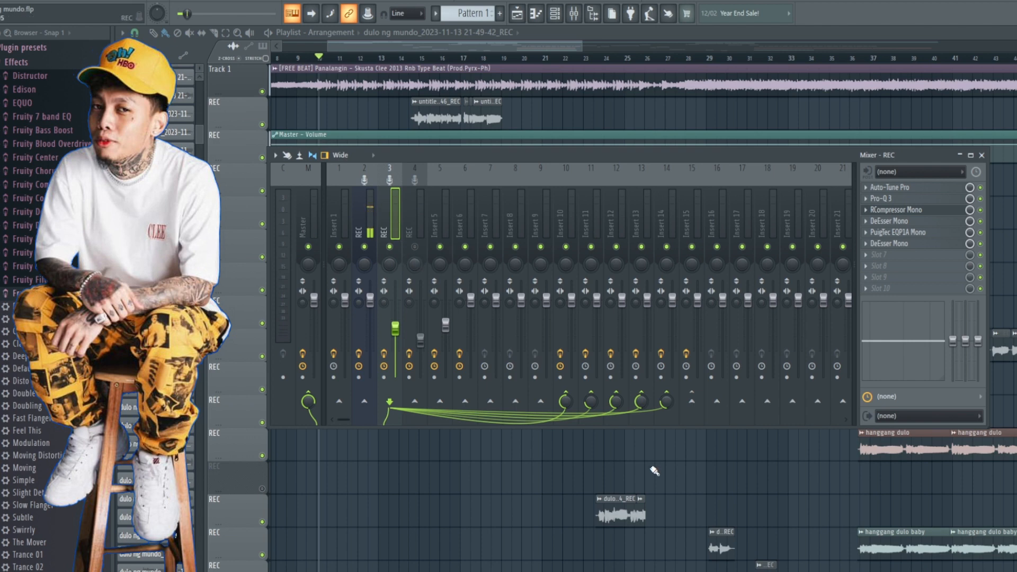
pyautogui.click(566, 405)
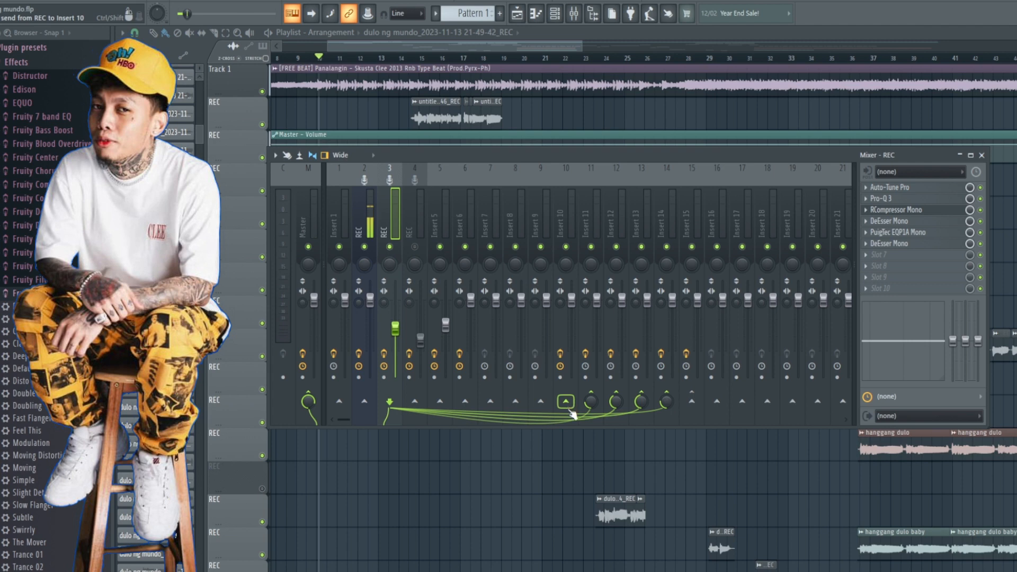
pyautogui.click(566, 402)
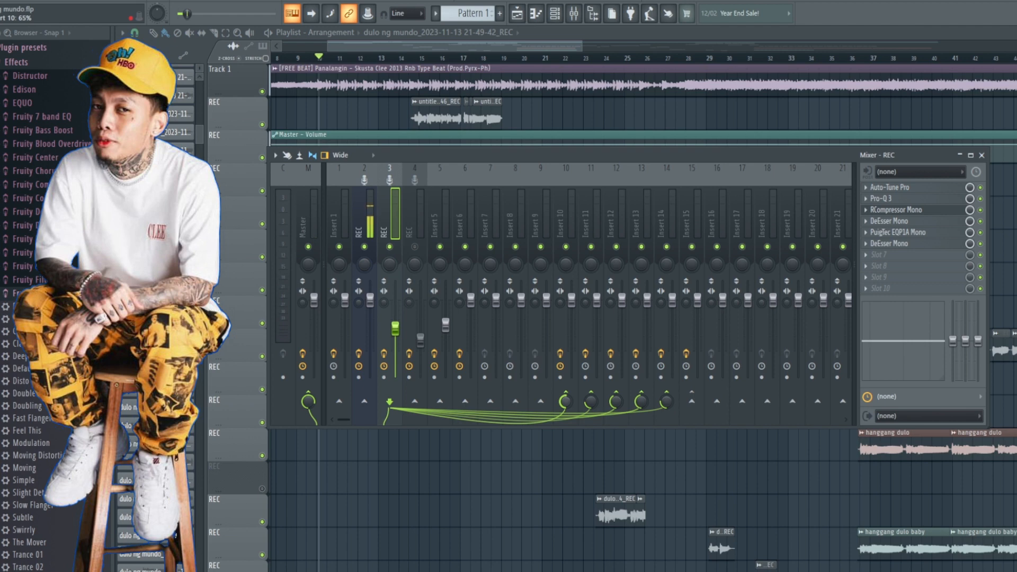
# Step: Open RChannel Stereo on Insert 10, look through its SANTAFLOW artist presets without loading one, and close the plugin
pyautogui.click(562, 219)
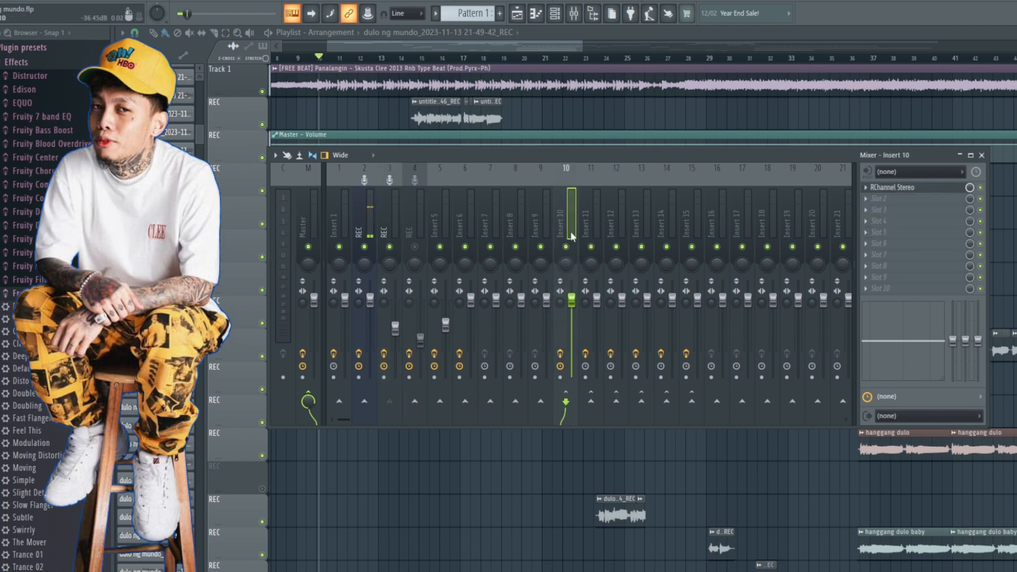
pyautogui.click(907, 187)
pyautogui.moveTo(311, 179); pyautogui.dragTo(494, 140)
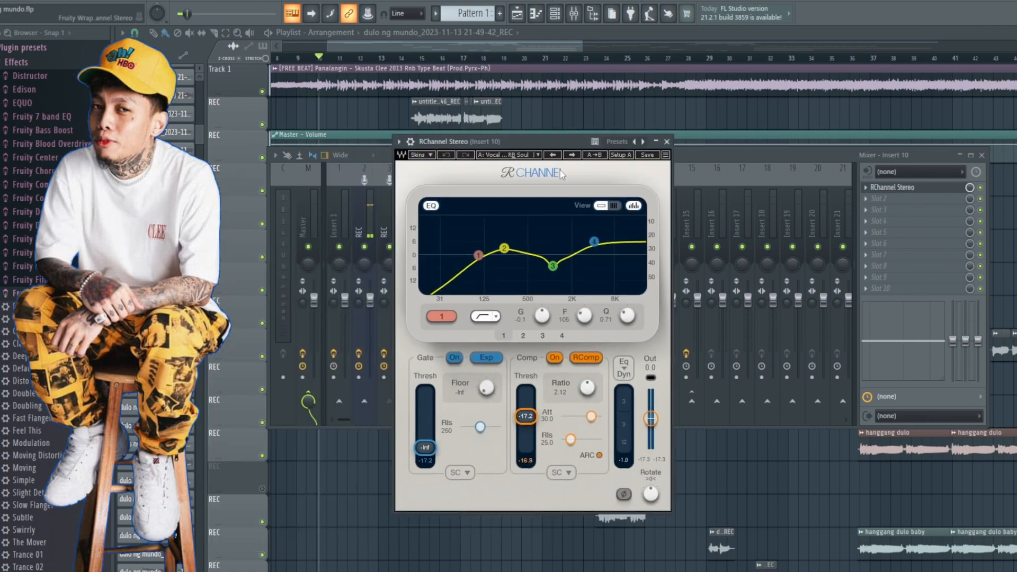
pyautogui.click(503, 156)
pyautogui.moveTo(582, 322)
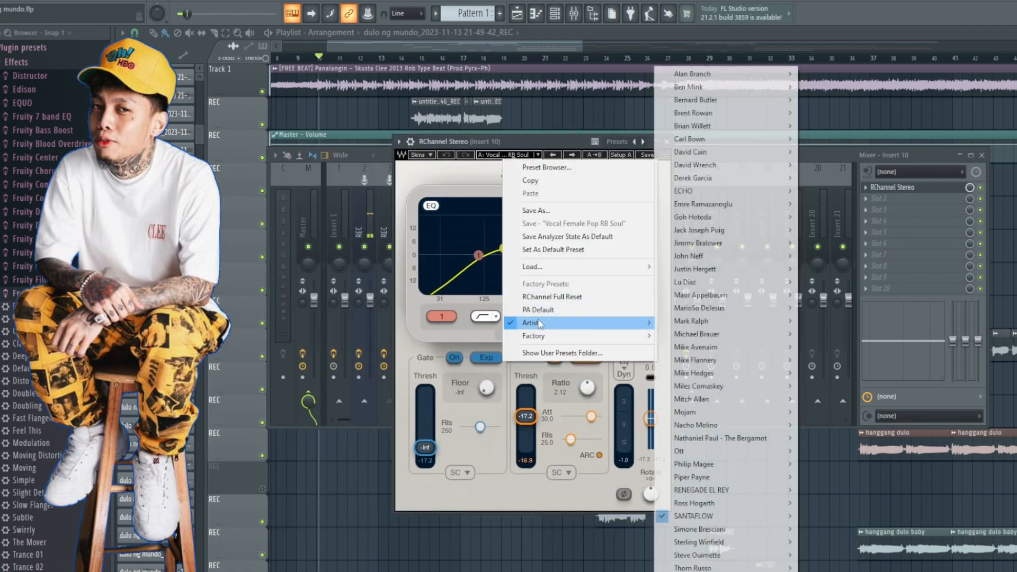
pyautogui.moveTo(736, 517)
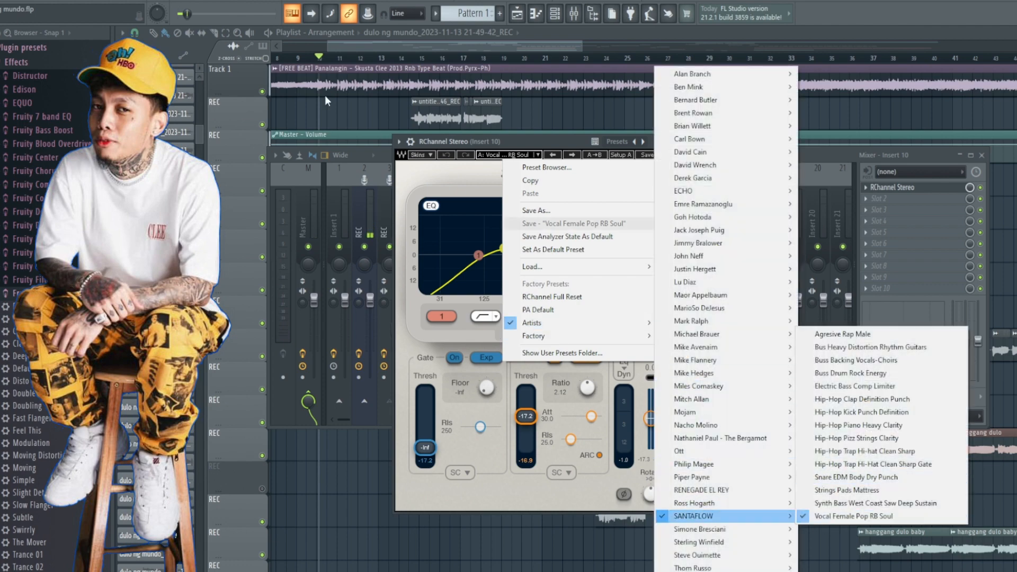
pyautogui.press('Escape')
pyautogui.press('Escape')
pyautogui.press('Escape')
pyautogui.click(666, 141)
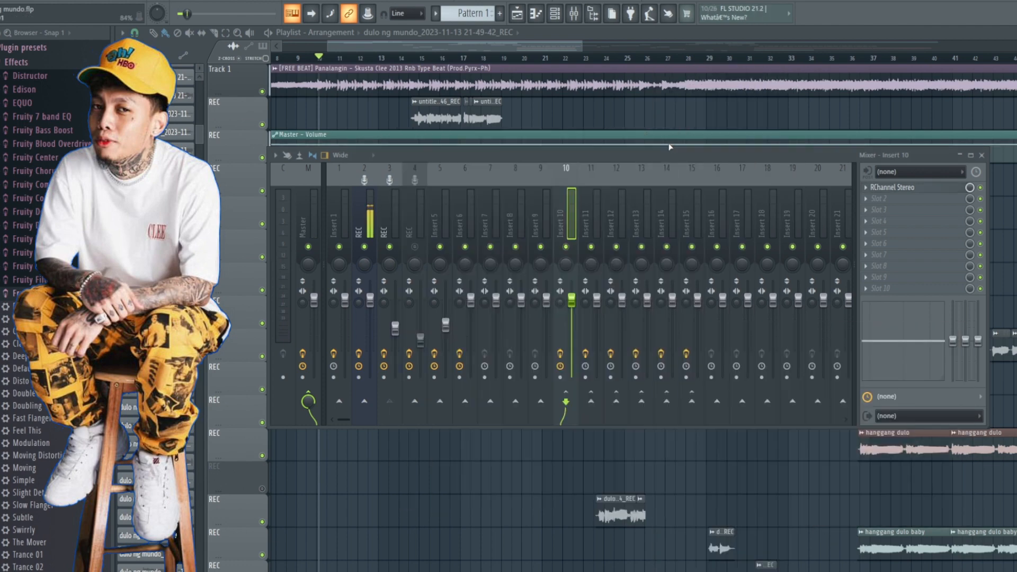
# Step: Remove the vocal insert's sends to inserts 11 through 14, listen with only the Insert 10 send active, and stop playback
pyautogui.click(396, 220)
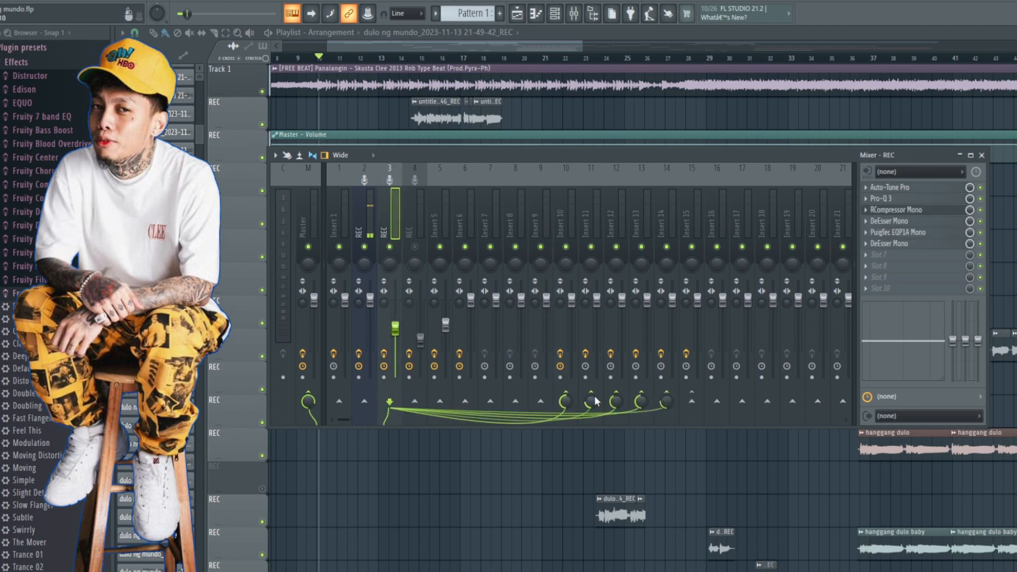
pyautogui.click(641, 400)
pyautogui.click(666, 400)
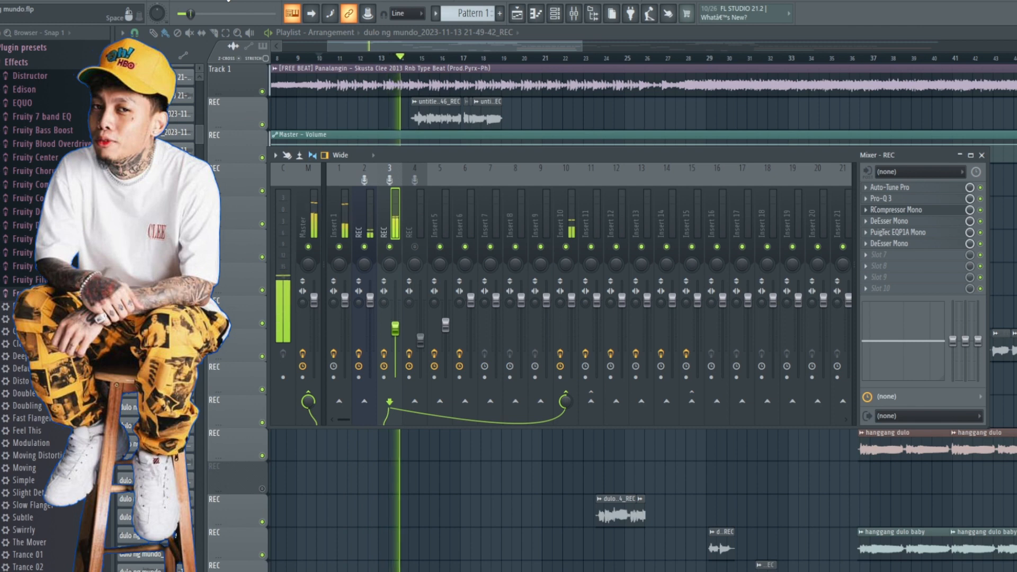
pyautogui.press('space')
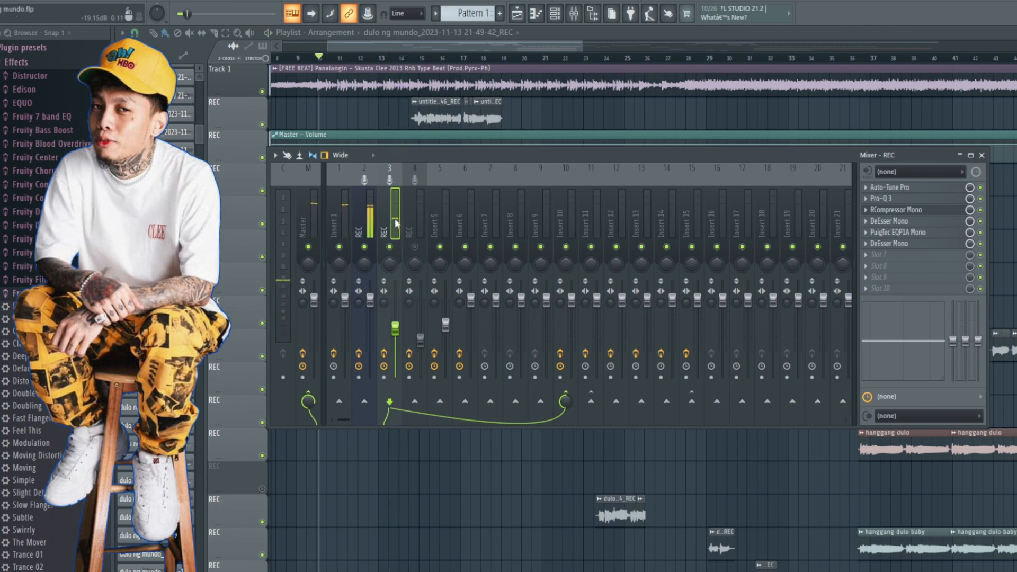
# Step: Open H-Delay Stereo on Insert 11, examine its delay time, ping-pong and tempo-sync settings, and close the plugin
pyautogui.click(593, 227)
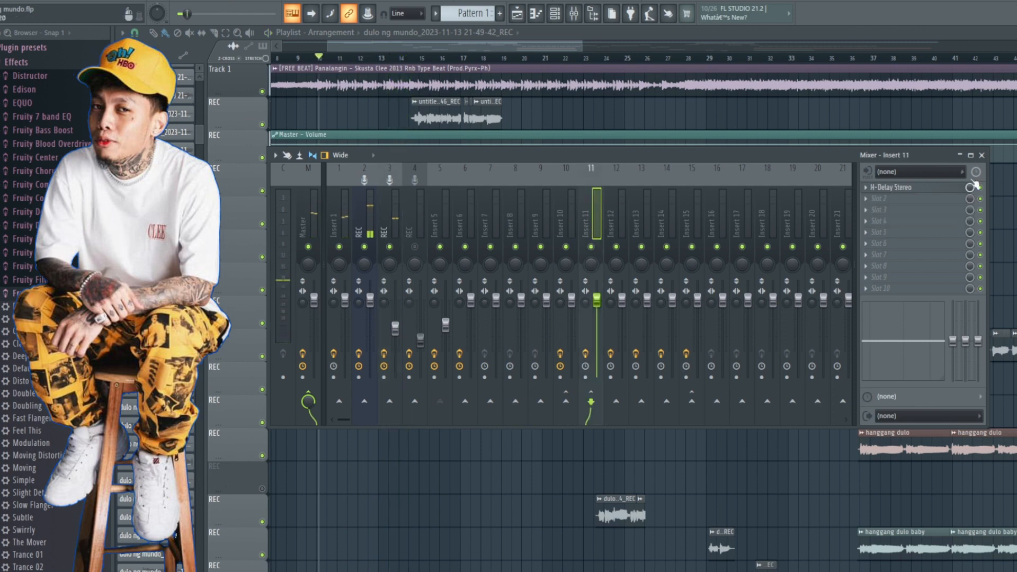
pyautogui.click(908, 190)
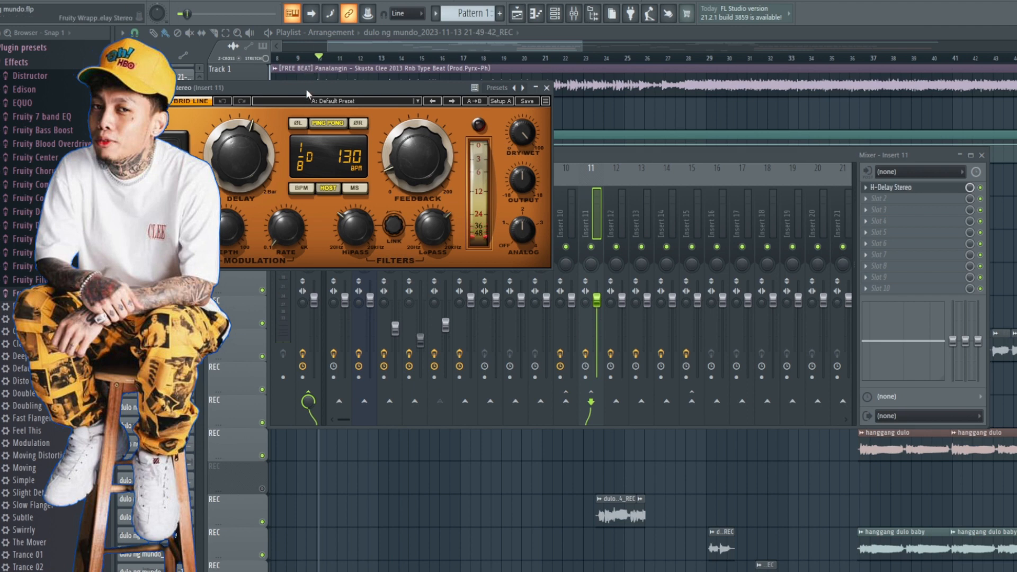
pyautogui.moveTo(312, 87); pyautogui.dragTo(540, 145)
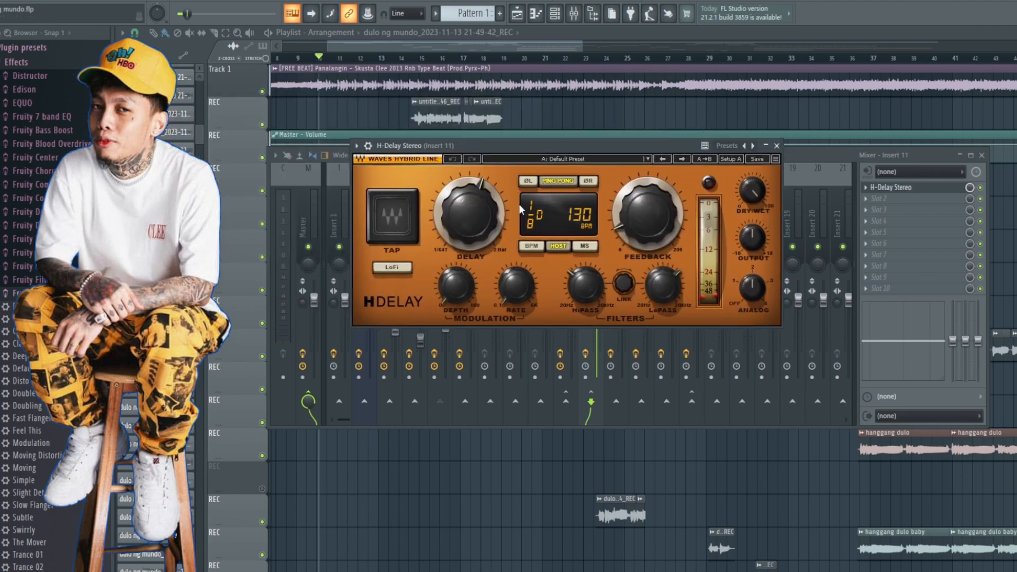
pyautogui.click(619, 236)
pyautogui.click(776, 145)
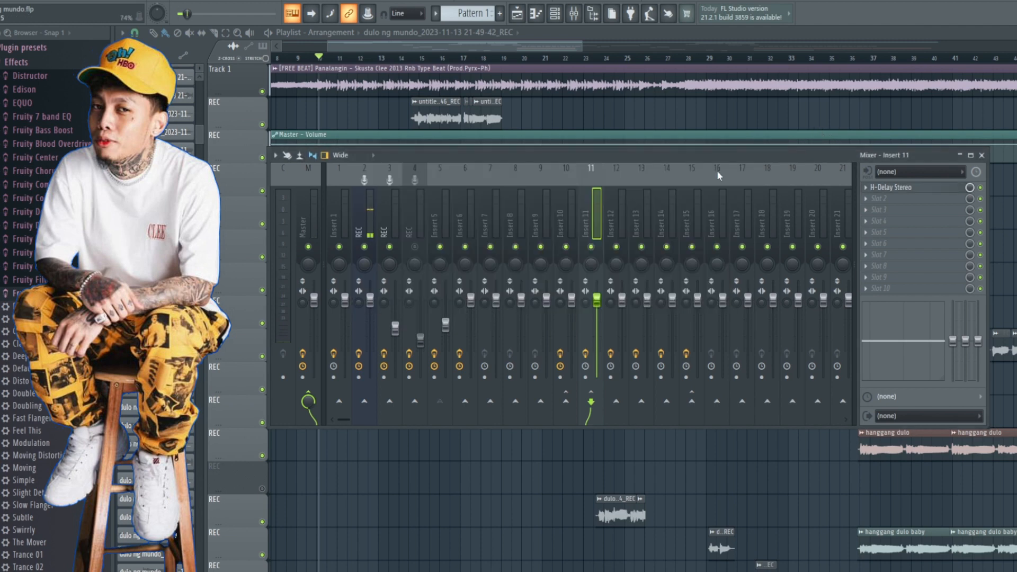
# Step: Send the vocal insert to Insert 11 at 100% and play the song from bar 19 with the mixer shown
pyautogui.click(395, 219)
pyautogui.click(591, 401)
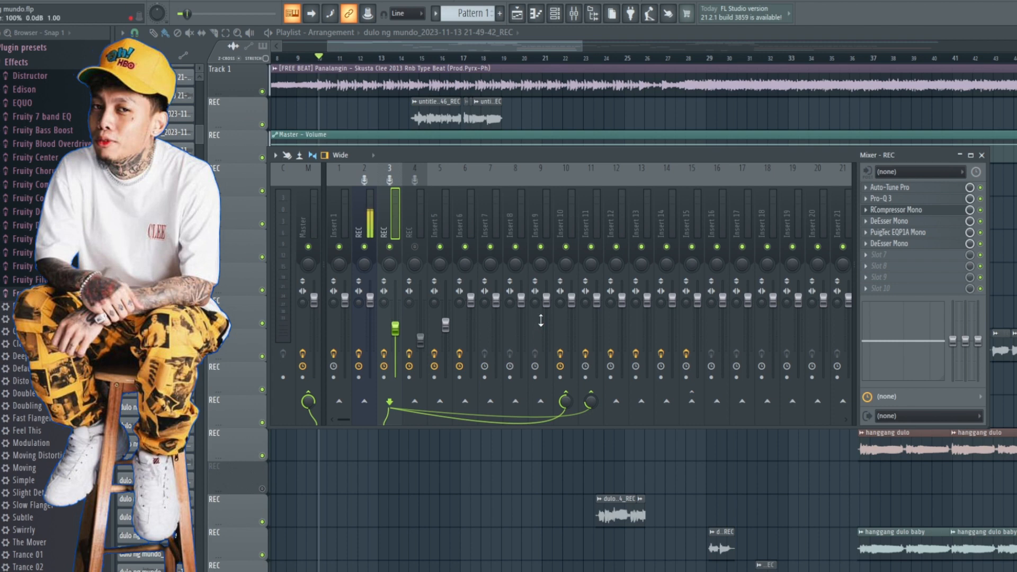
pyautogui.moveTo(464, 47)
pyautogui.mouseDown()
pyautogui.moveTo(502, 46)
pyautogui.moveTo(471, 48)
pyautogui.mouseUp()
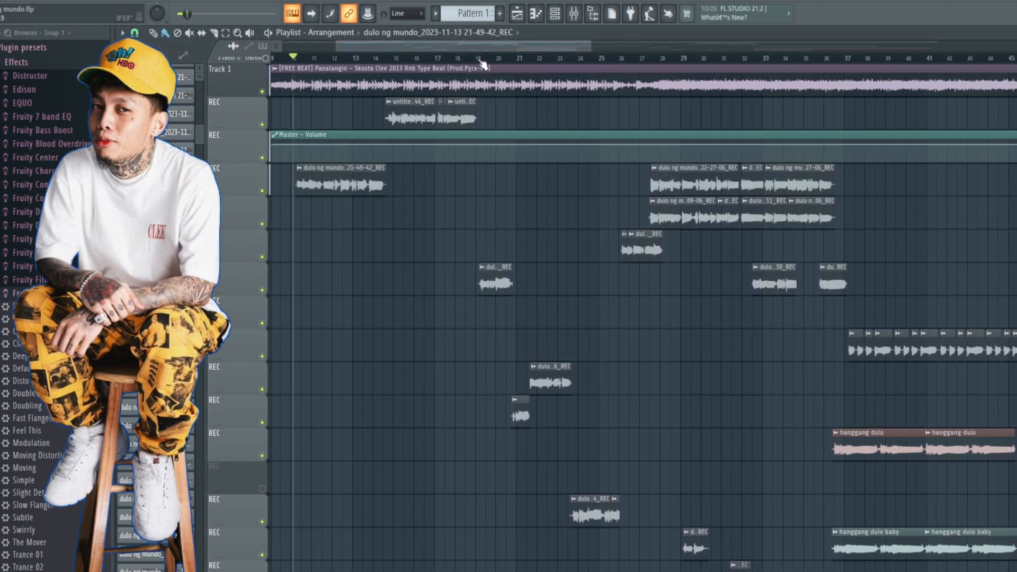
pyautogui.click(479, 58)
pyautogui.press('space')
pyautogui.click(573, 13)
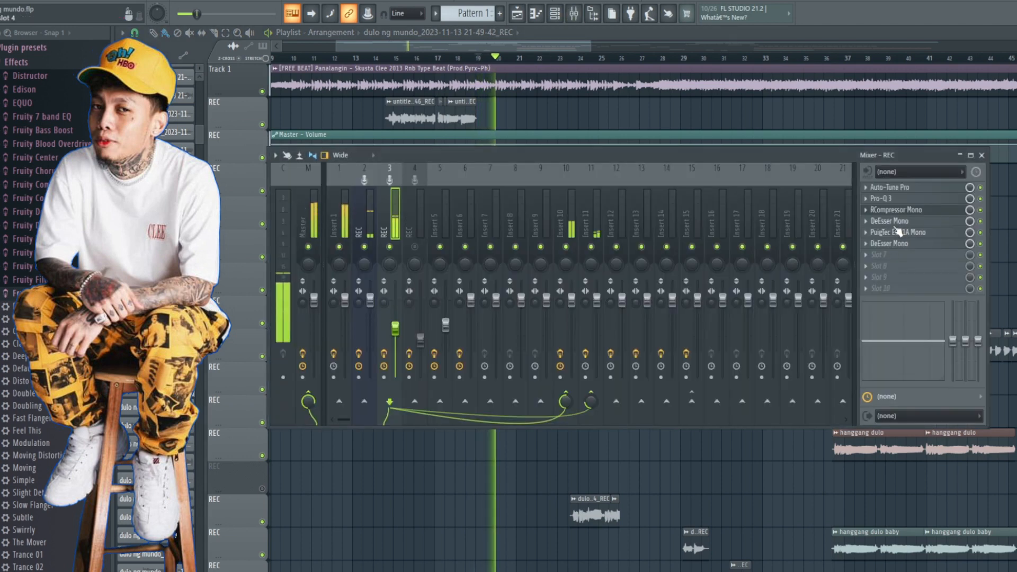
# Step: Check the H-Delay Stereo on Insert 11 while the song plays and close its window
pyautogui.click(590, 220)
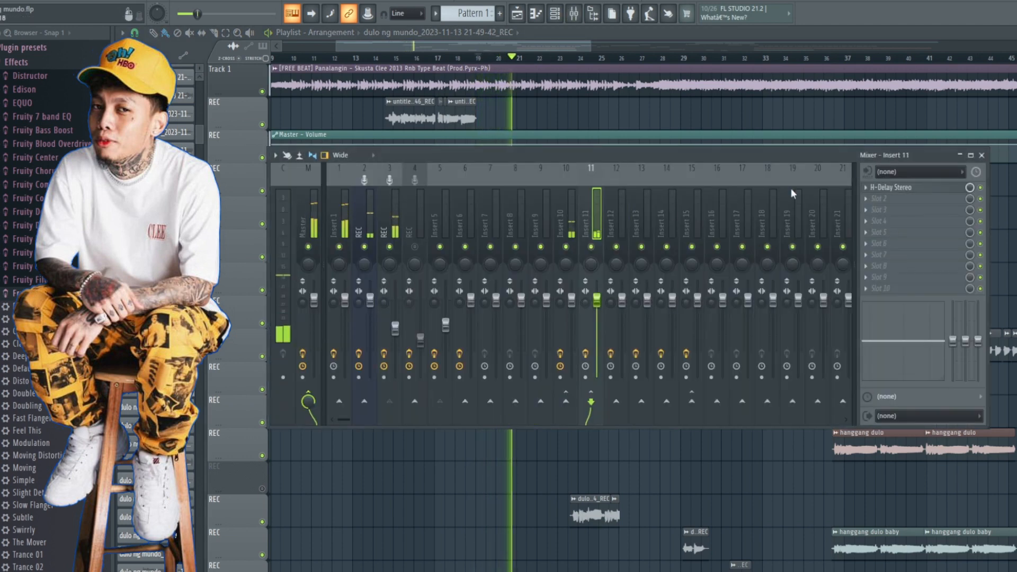
pyautogui.click(900, 188)
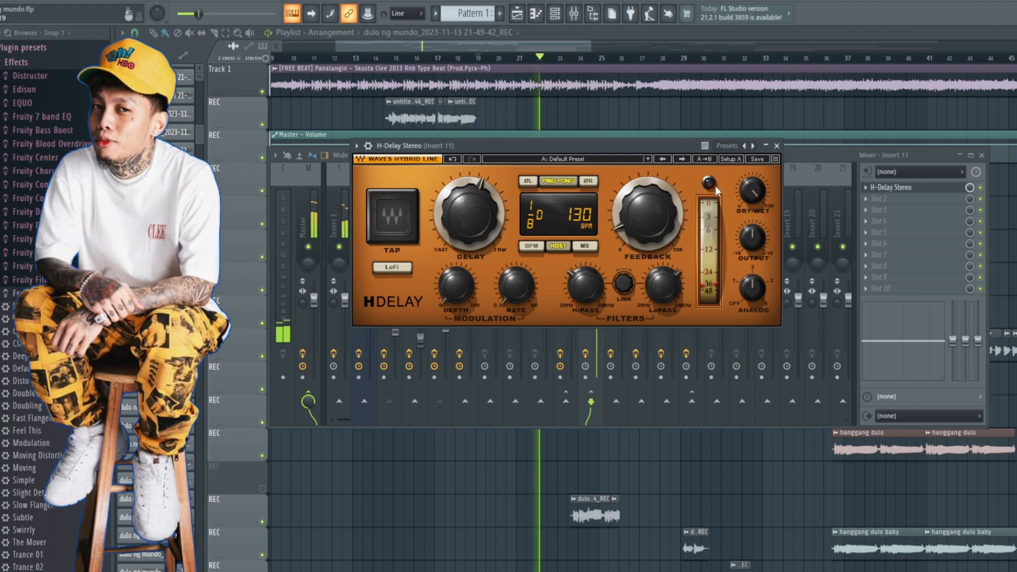
pyautogui.click(776, 145)
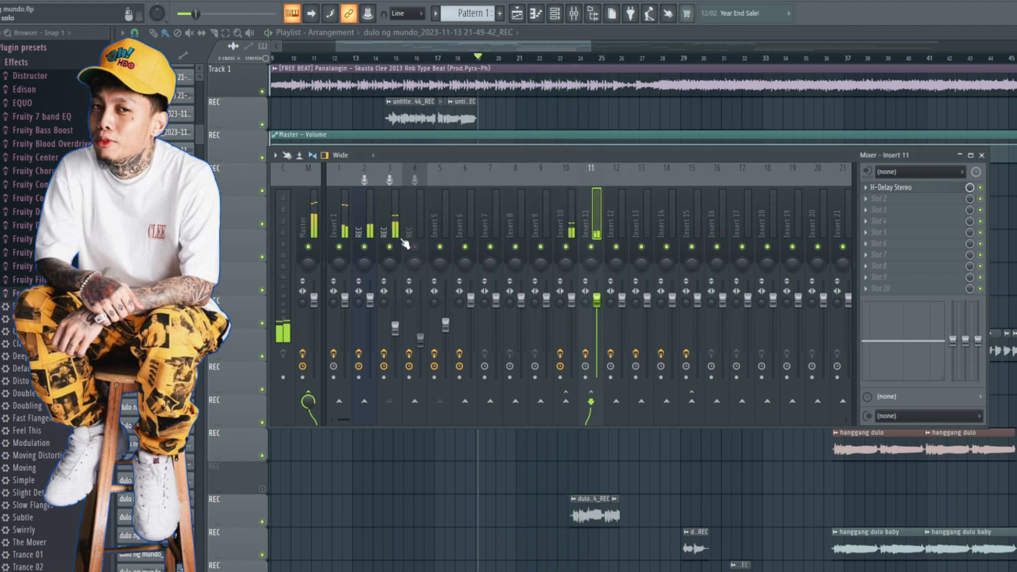
# Step: Mute Insert 1, play the vocal from bar 19 to hear its delay send without the beat, and stop playback
pyautogui.press('space')
pyautogui.click(338, 247)
pyautogui.press('space')
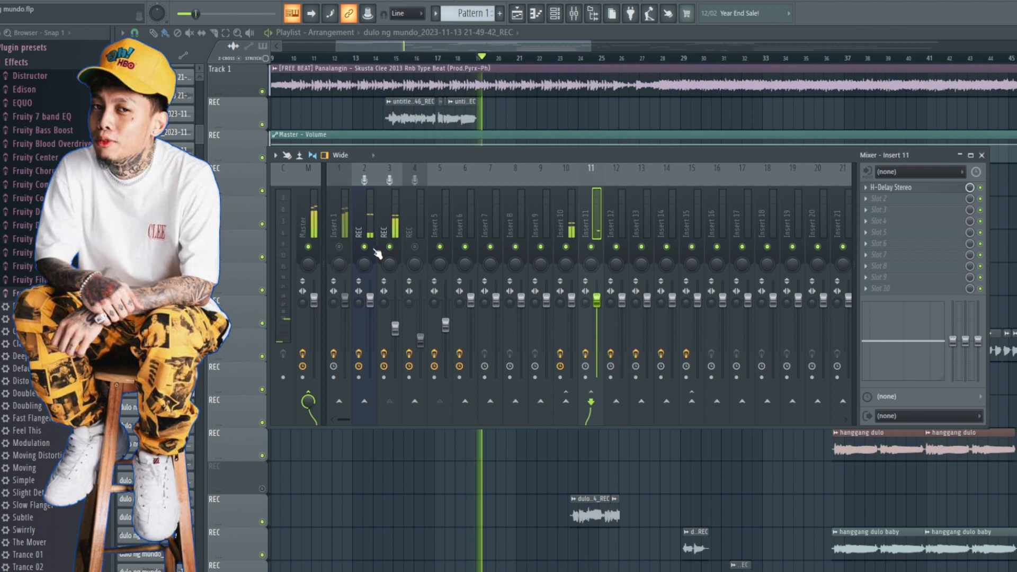
pyautogui.click(397, 220)
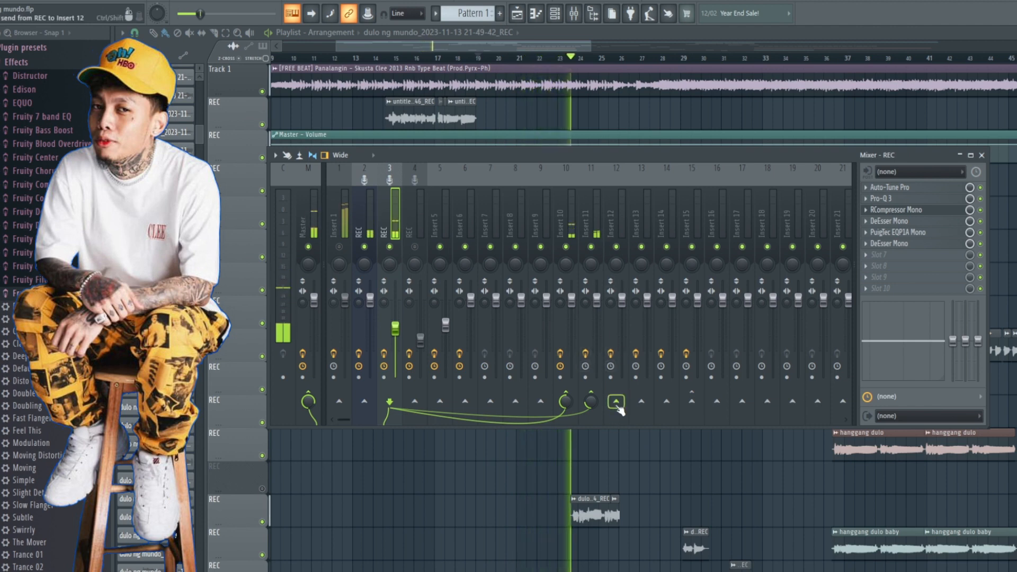
pyautogui.press('space')
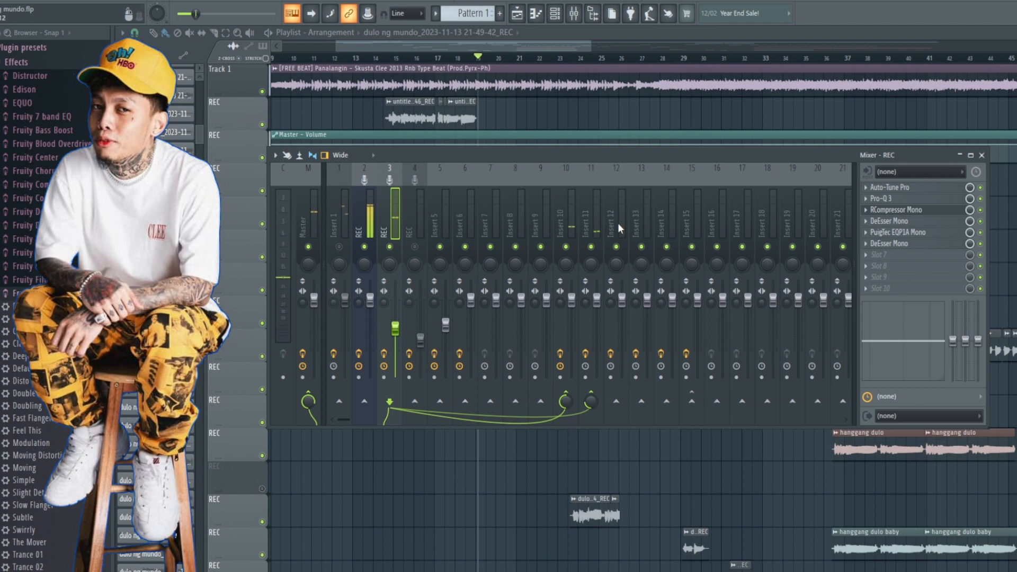
# Step: Open RVerb Stereo on Insert 12, look up its Gold Chamber preset among the artist presets, and return to the vocal insert
pyautogui.click(617, 223)
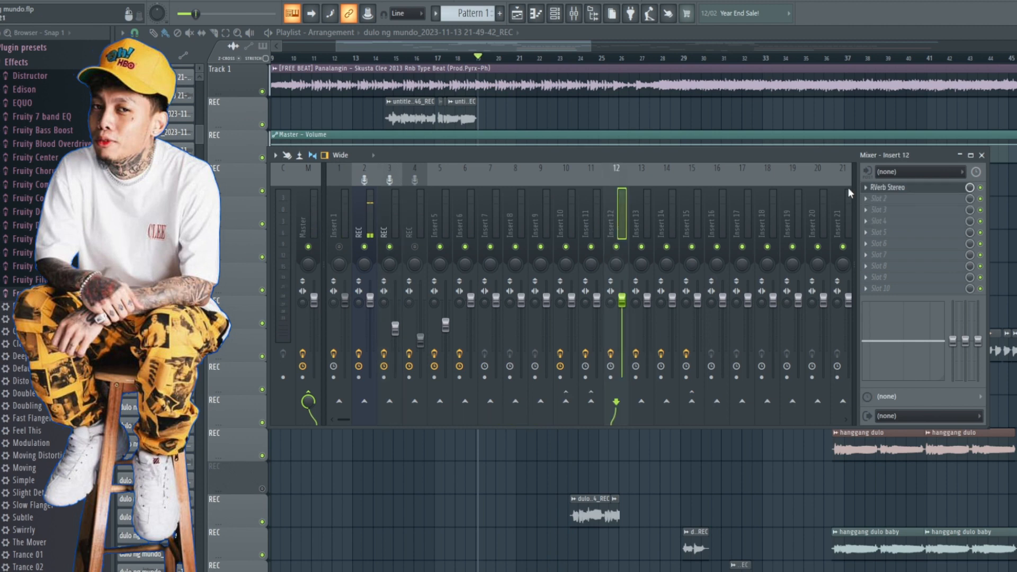
pyautogui.click(889, 187)
pyautogui.moveTo(341, 119); pyautogui.dragTo(559, 139)
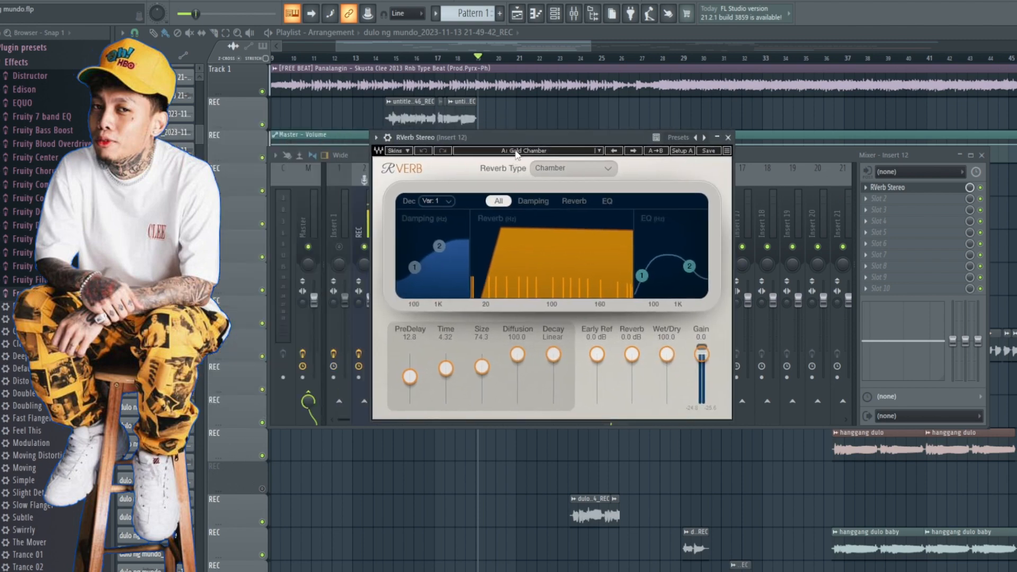
pyautogui.click(516, 153)
pyautogui.moveTo(585, 306)
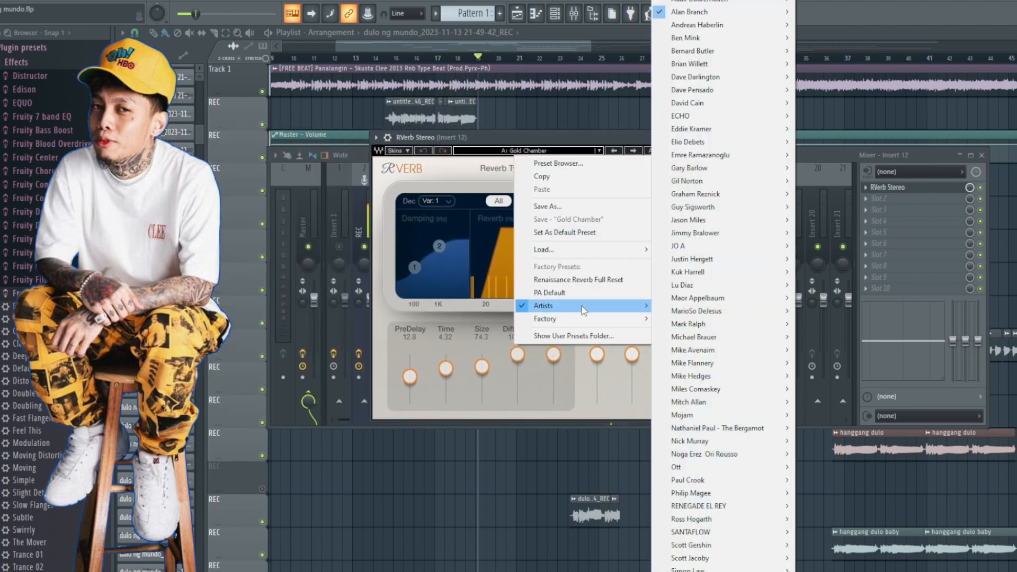
pyautogui.moveTo(687, 18)
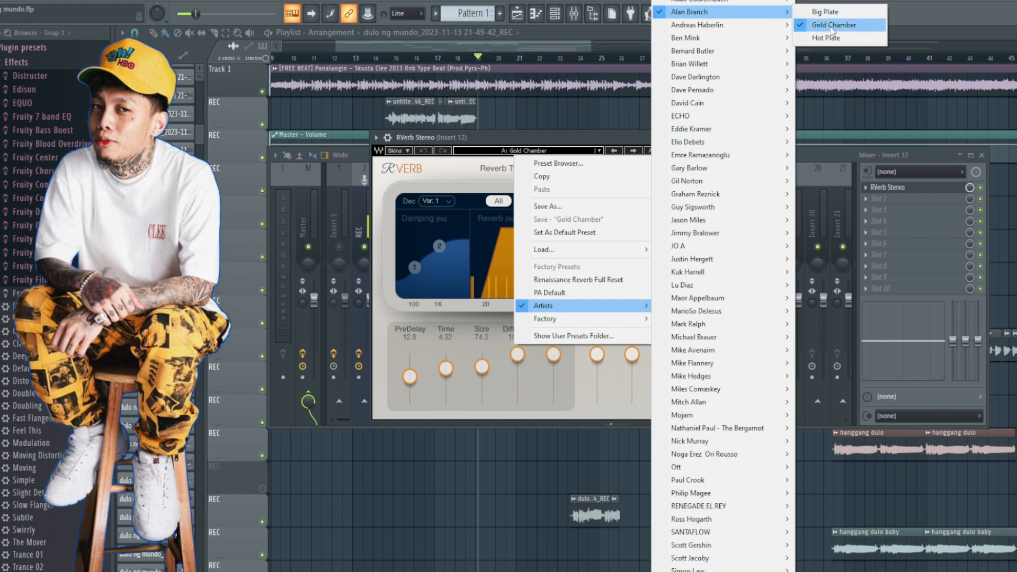
pyautogui.click(812, 153)
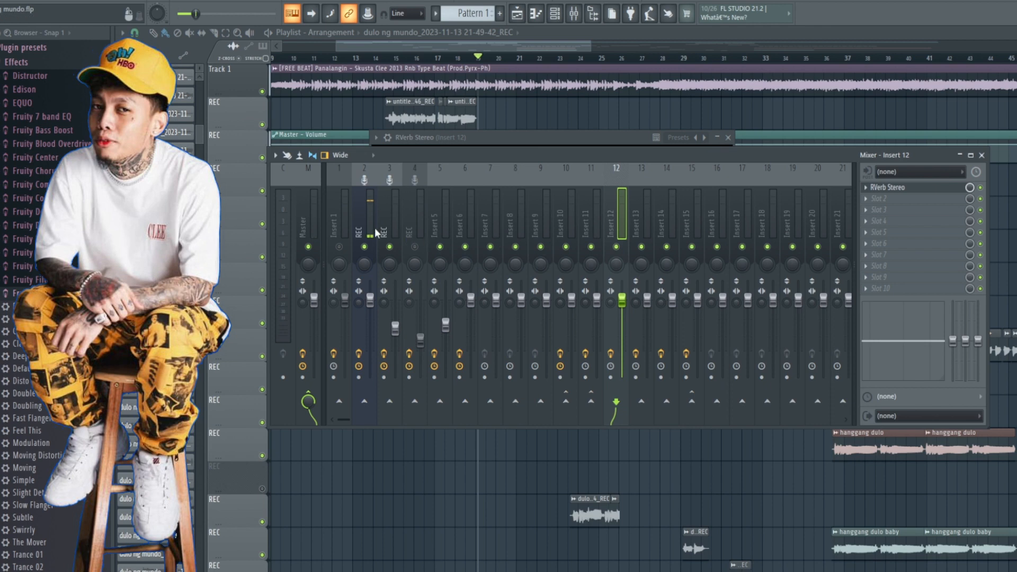
pyautogui.click(386, 216)
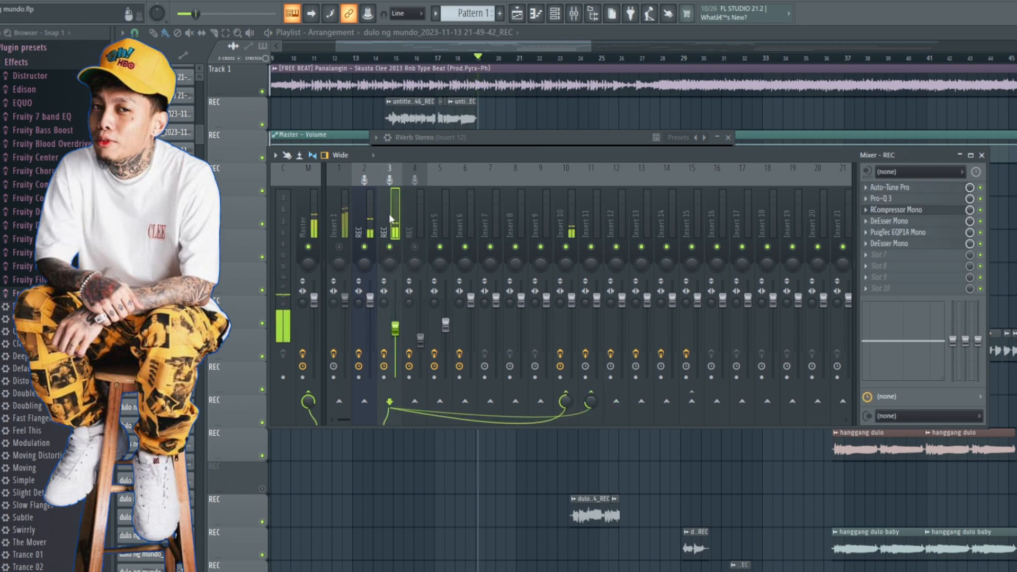
# Step: Add Fruity Reeverb 2 to the first effect slot of Insert 16 and load its Small Studio preset
pyautogui.click(697, 224)
pyautogui.click(717, 226)
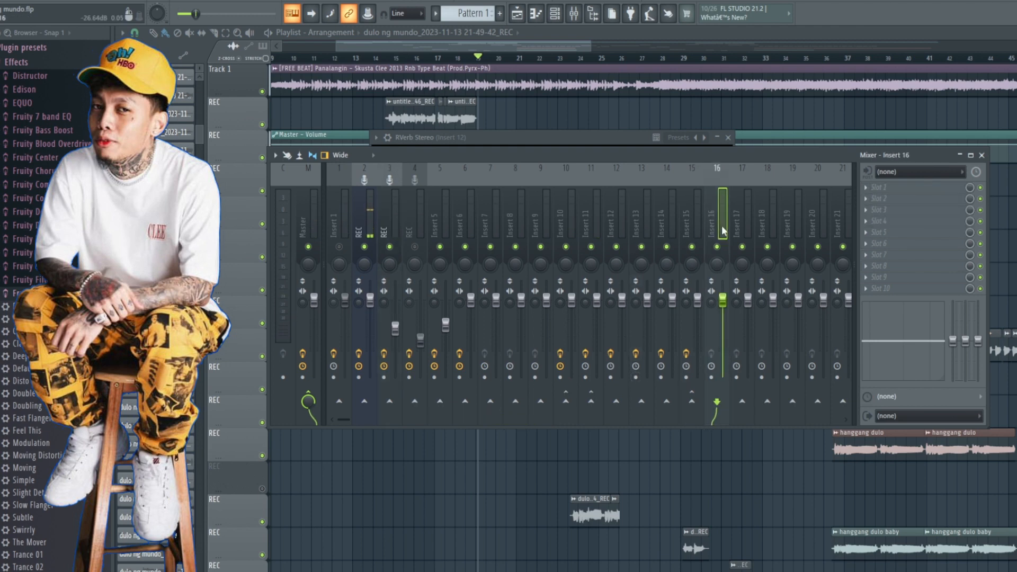
pyautogui.click(881, 189)
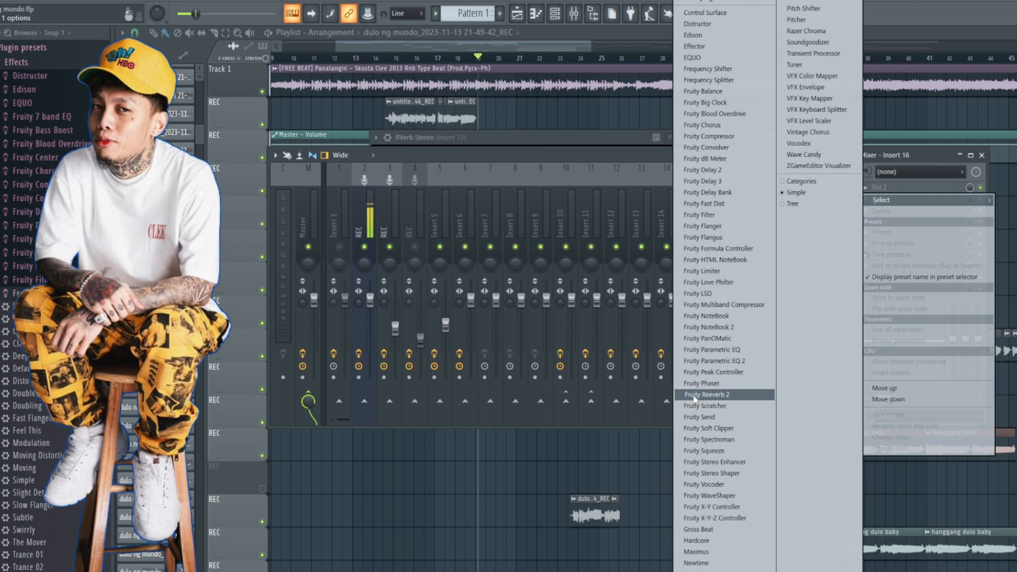
pyautogui.click(736, 397)
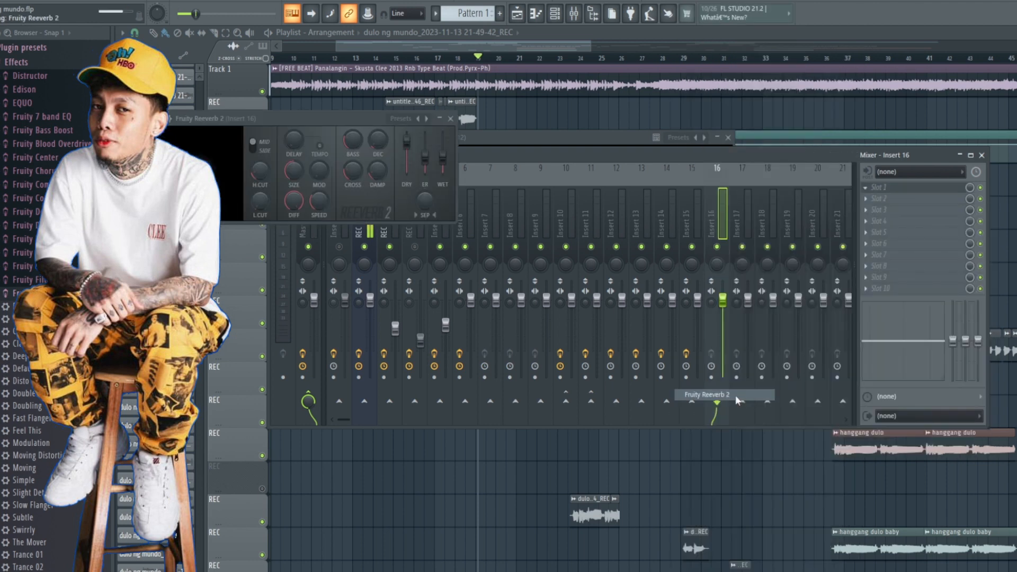
pyautogui.moveTo(291, 113); pyautogui.dragTo(491, 149)
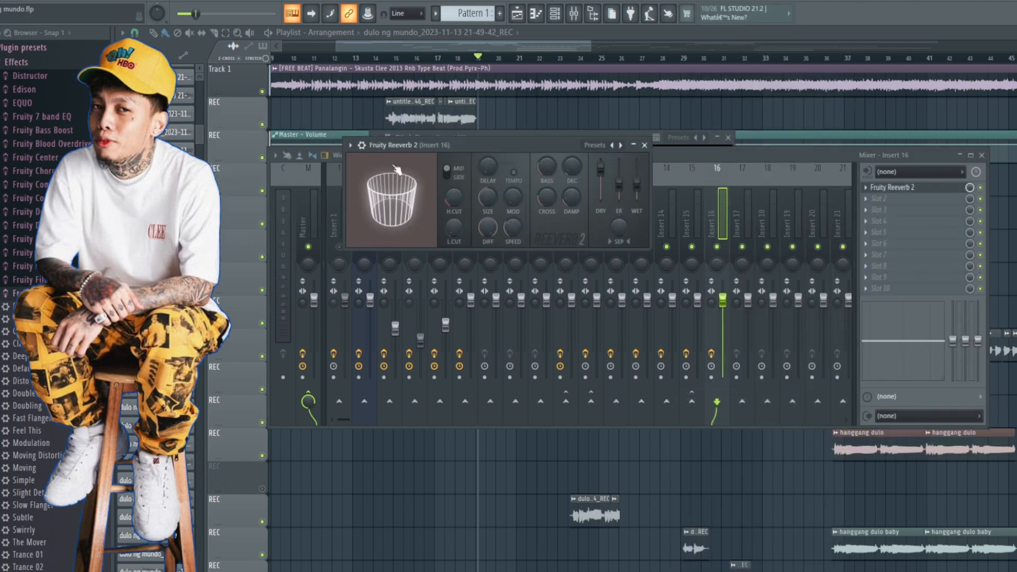
pyautogui.click(349, 144)
pyautogui.moveTo(387, 195)
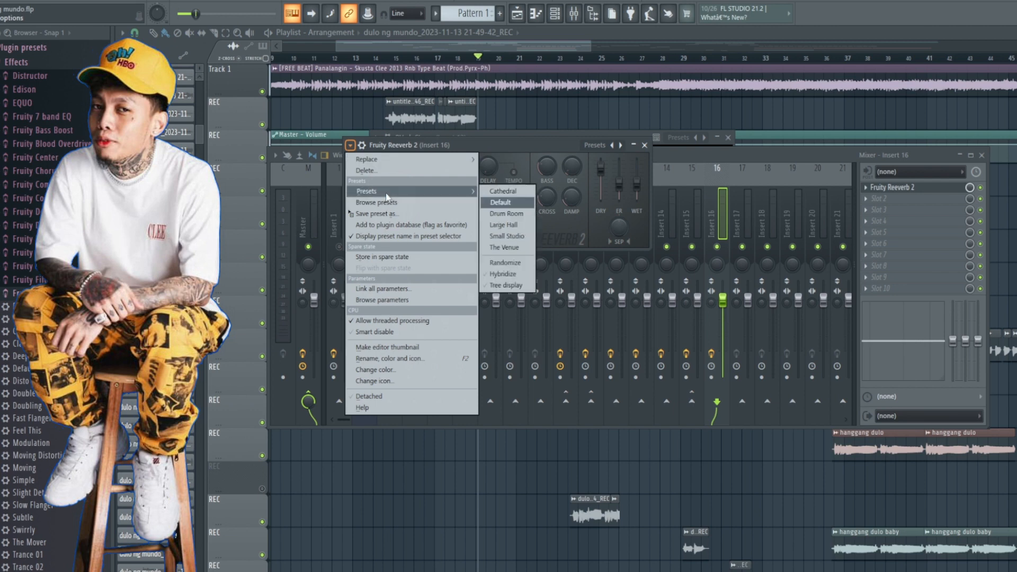
pyautogui.click(492, 242)
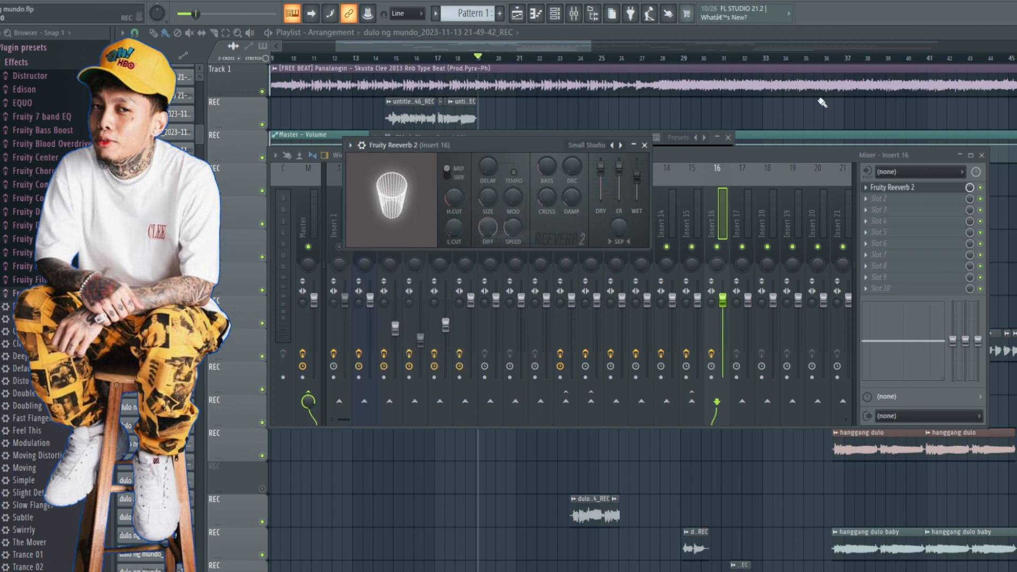
# Step: Send the vocal insert to Insert 16 and play the song from bar 19 with the beat muted
pyautogui.click(709, 158)
pyautogui.click(396, 218)
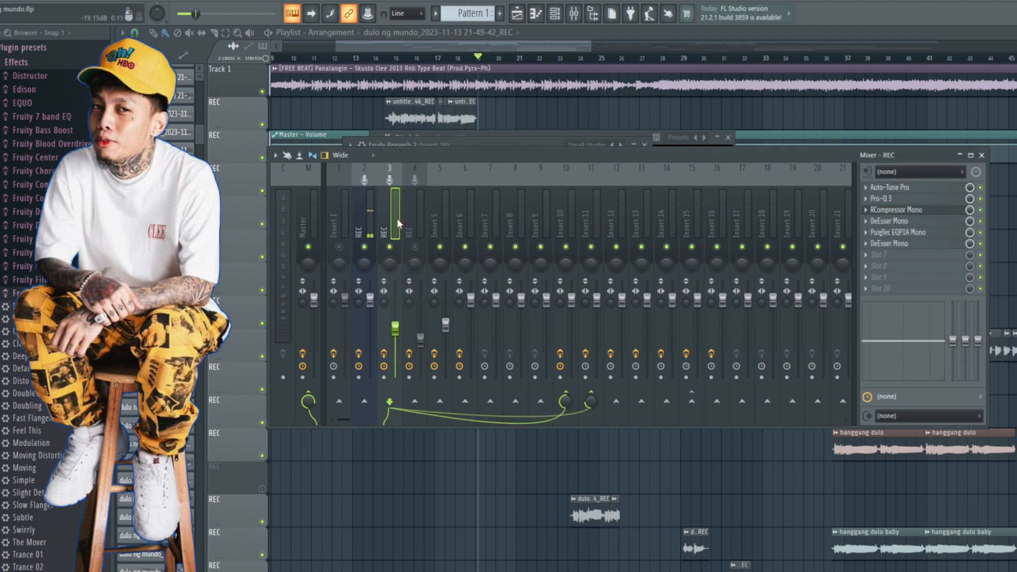
pyautogui.click(717, 401)
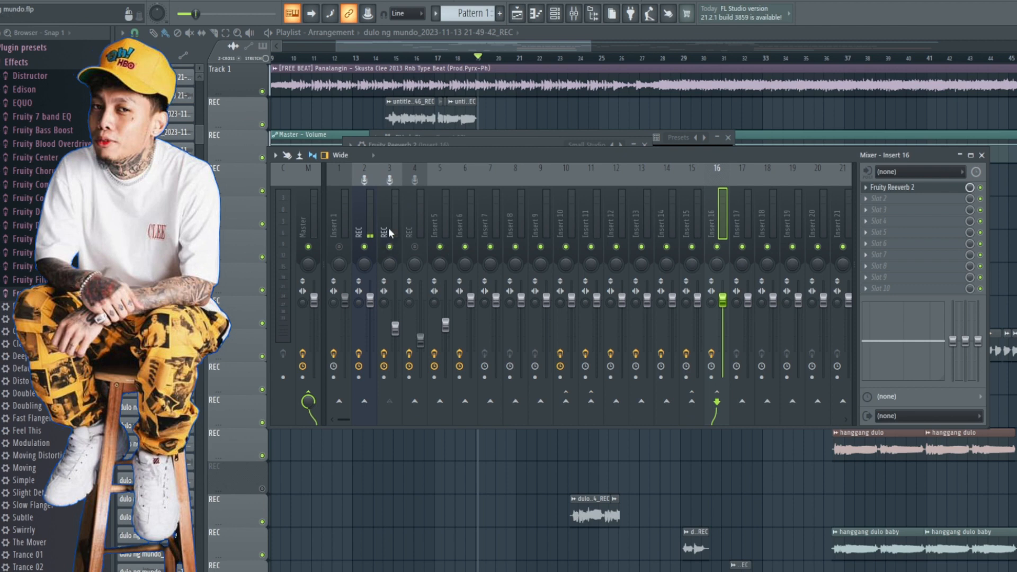
pyautogui.click(390, 233)
pyautogui.press('space')
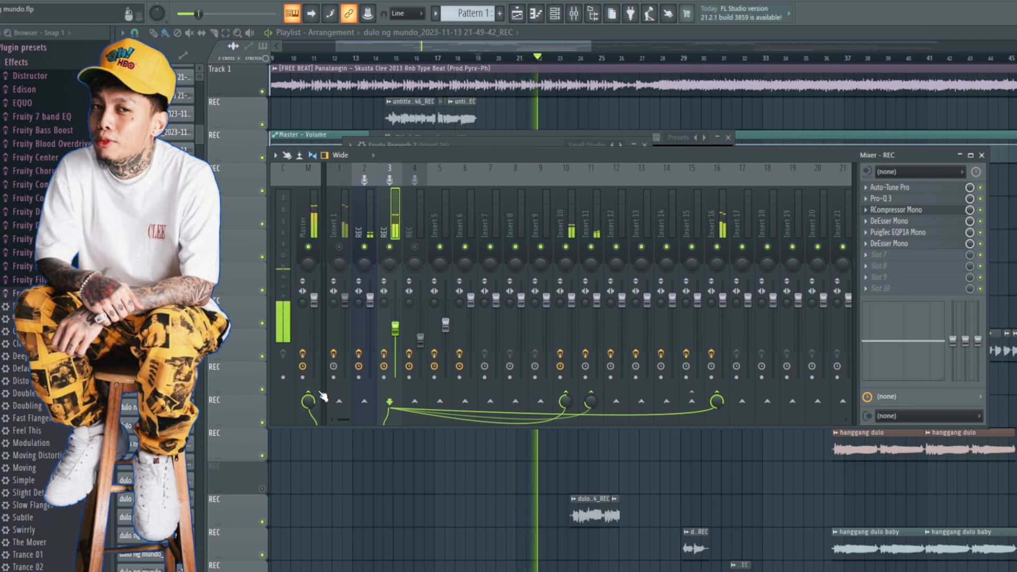
# Step: Set Fruity Reeverb 2 on Insert 16 to room size 92 and wet level 83%, auditioning the vocal between changes
pyautogui.click(718, 403)
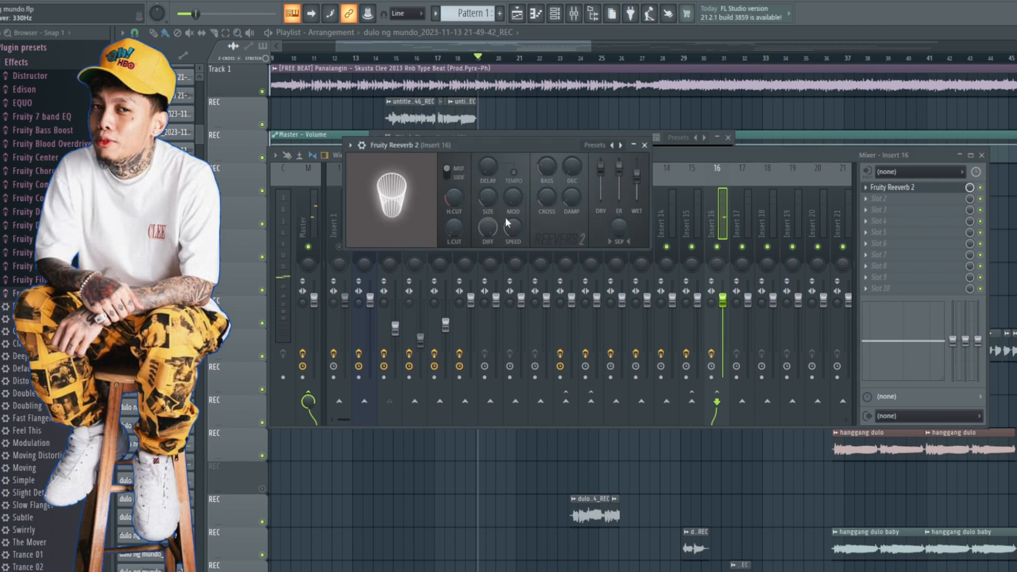
pyautogui.moveTo(485, 201); pyautogui.dragTo(488, 192)
pyautogui.press('space')
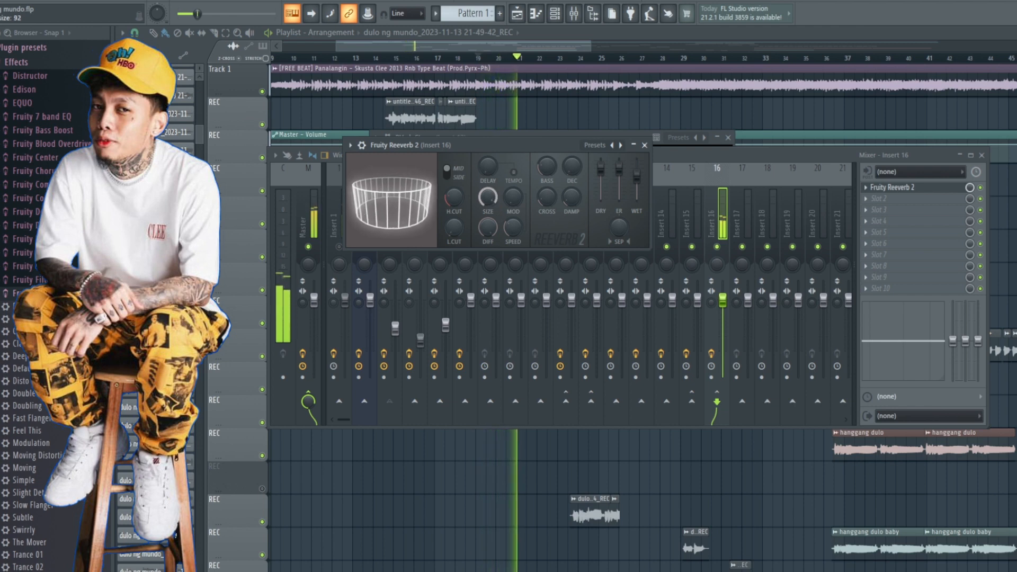
pyautogui.press('space')
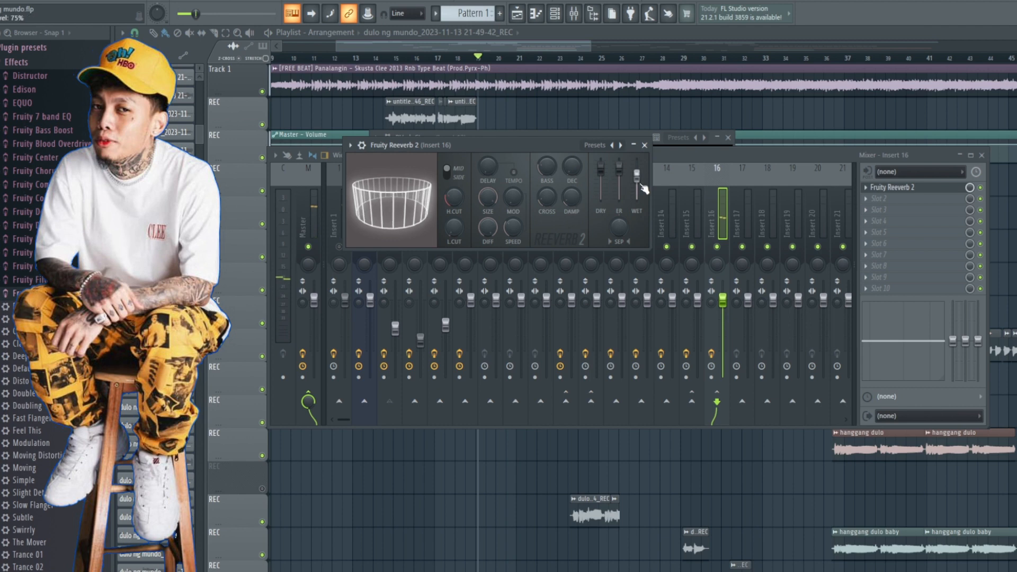
pyautogui.moveTo(637, 164); pyautogui.dragTo(640, 180)
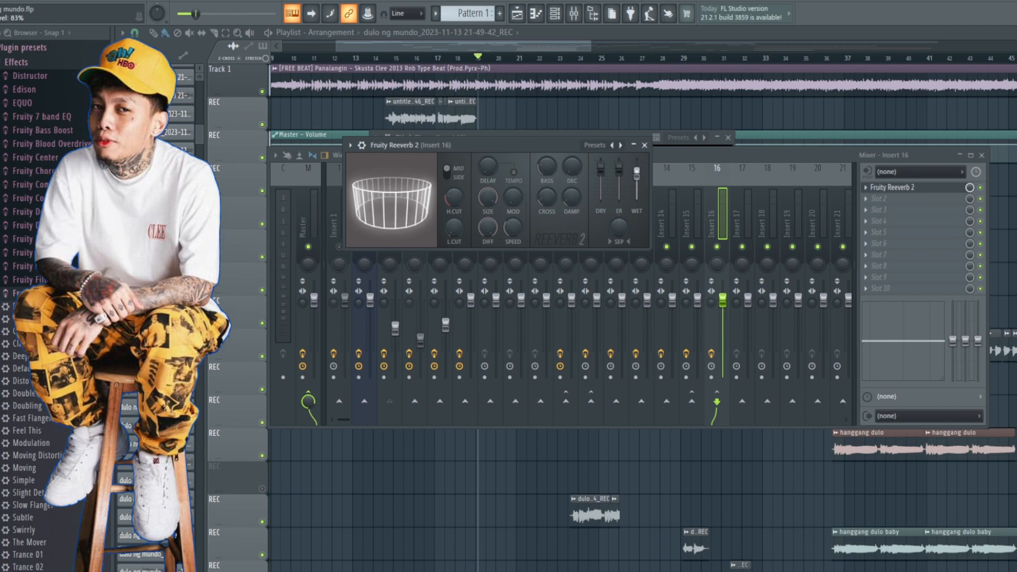
# Step: Play the vocal with its Reeverb send, unmute Insert 1 to hear the beat, stop playback, and close the Fruity Reeverb 2 window
pyautogui.press('space')
pyautogui.click(644, 144)
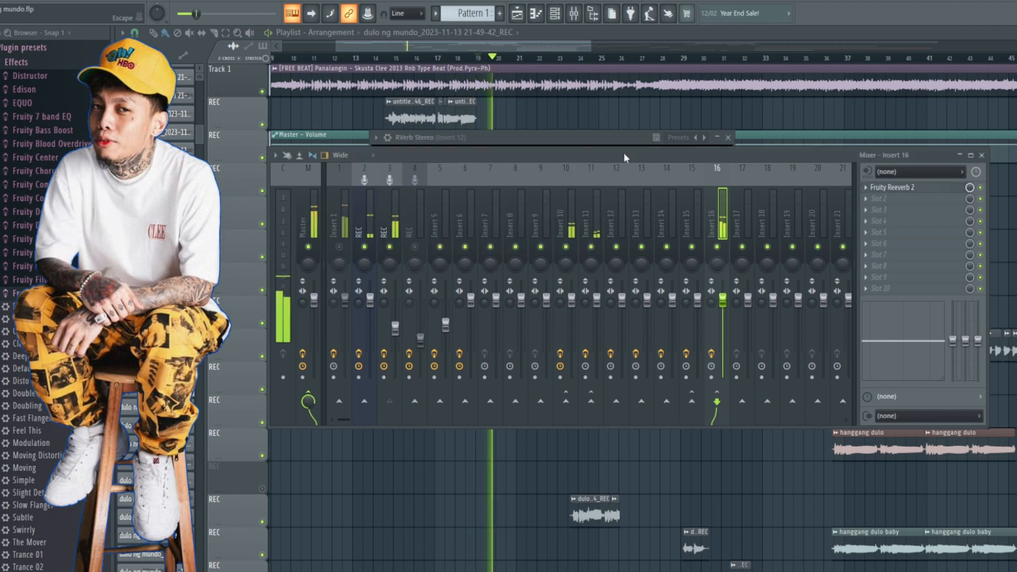
pyautogui.click(339, 247)
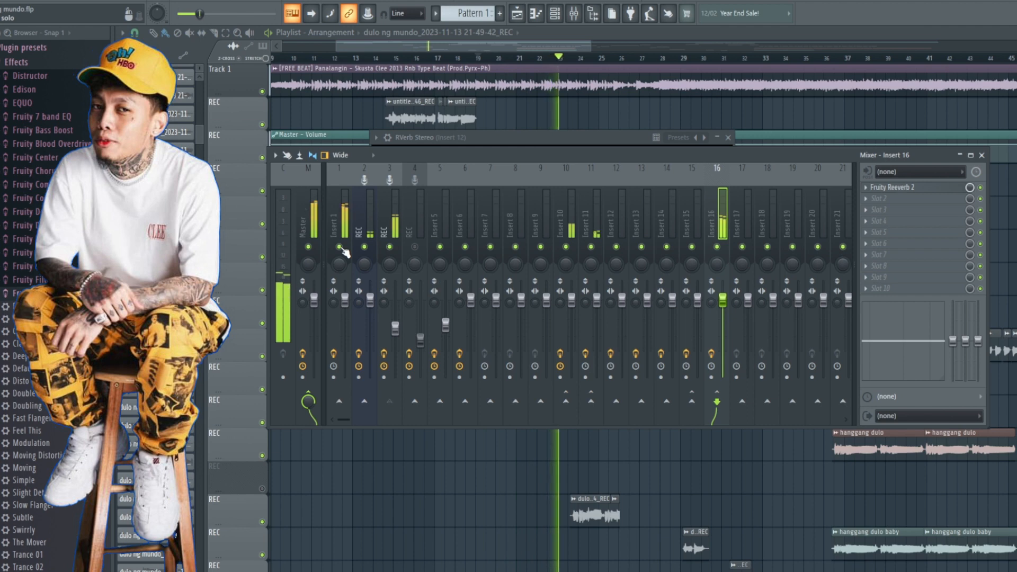
pyautogui.press('space')
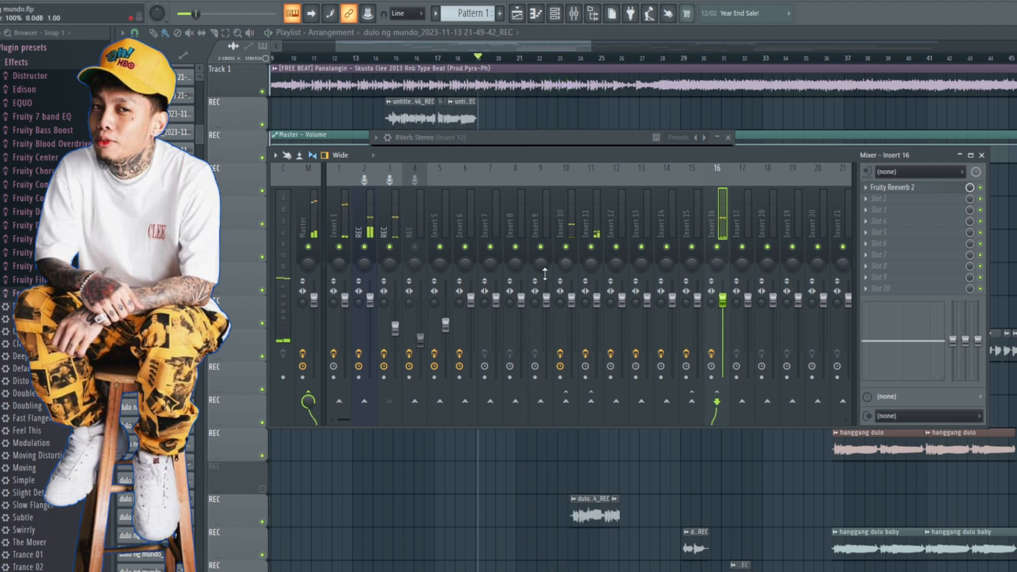
pyautogui.click(902, 191)
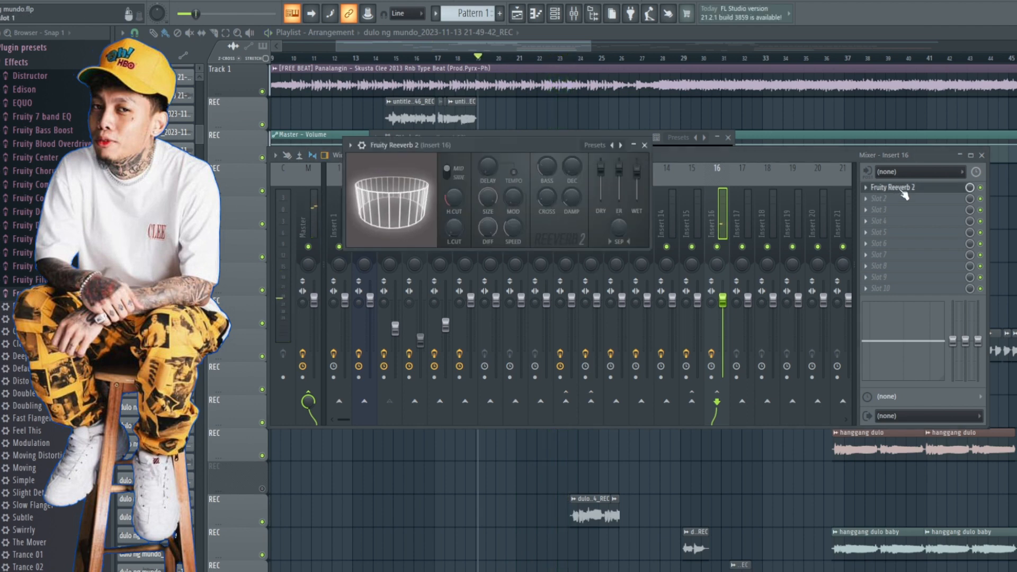
pyautogui.click(644, 145)
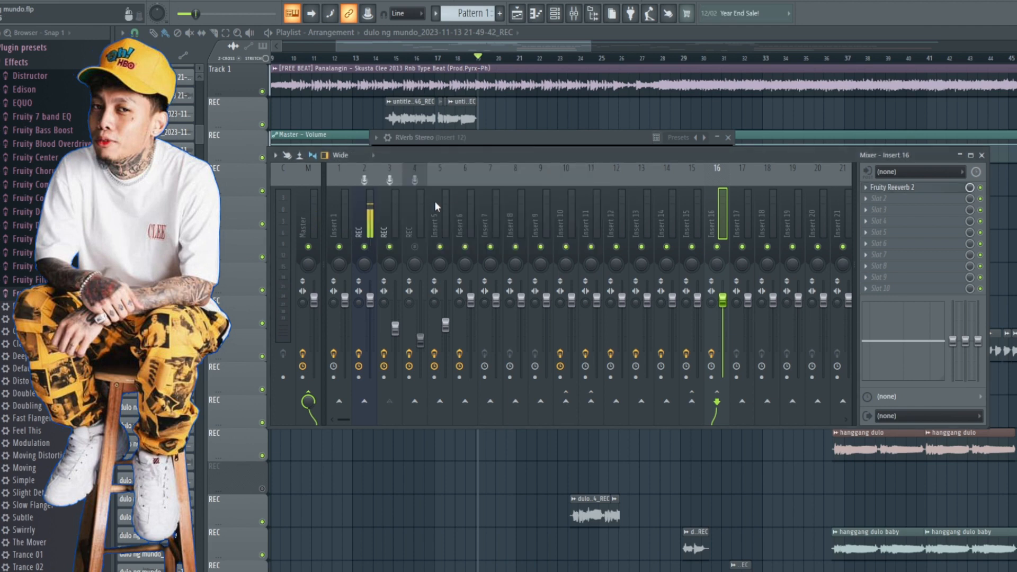
# Step: Send the vocal insert to Insert 12, remove its send to Insert 16, and audition the song from bar 19
pyautogui.click(395, 222)
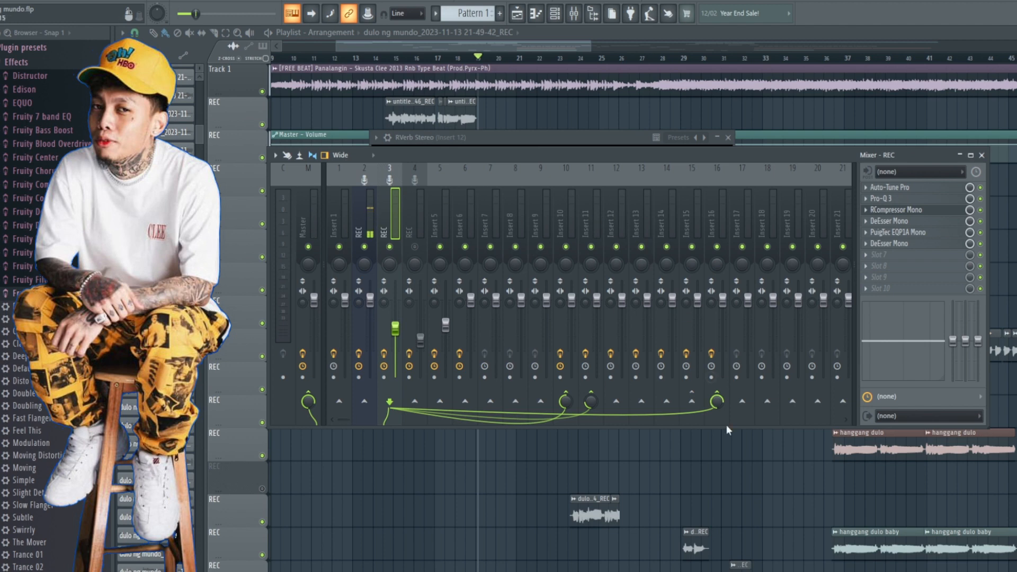
pyautogui.click(616, 402)
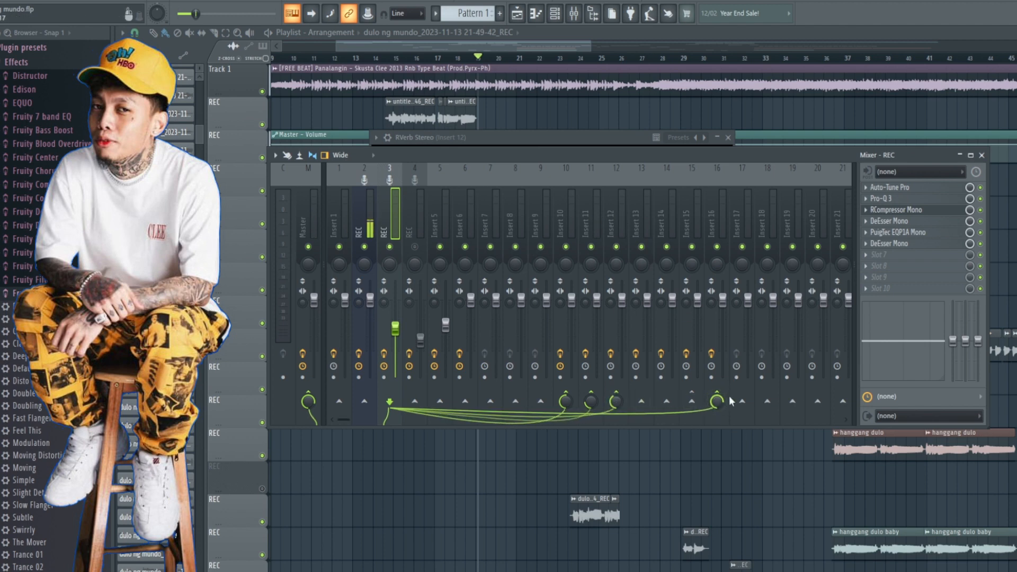
pyautogui.click(624, 220)
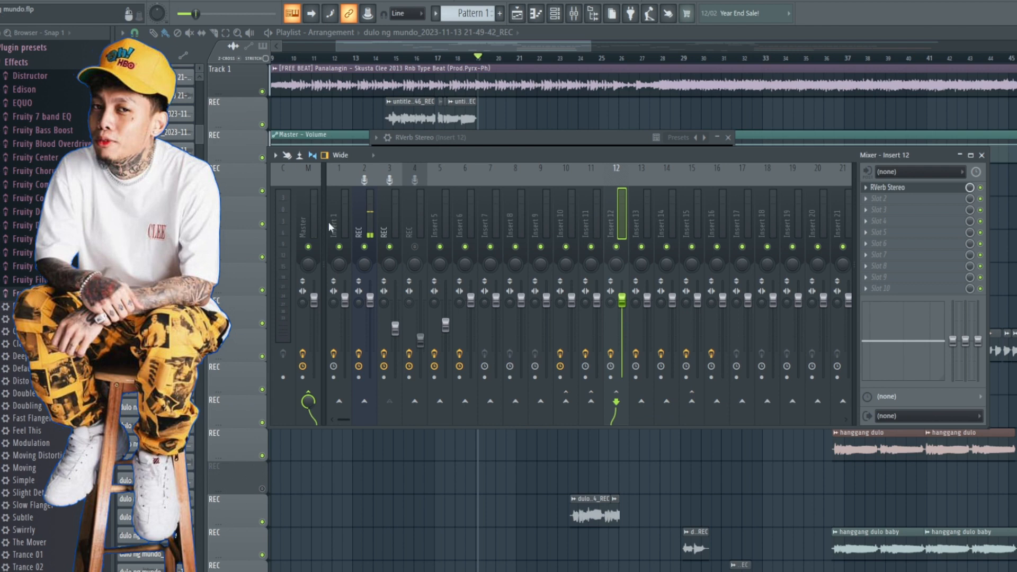
pyautogui.click(381, 217)
pyautogui.press('space')
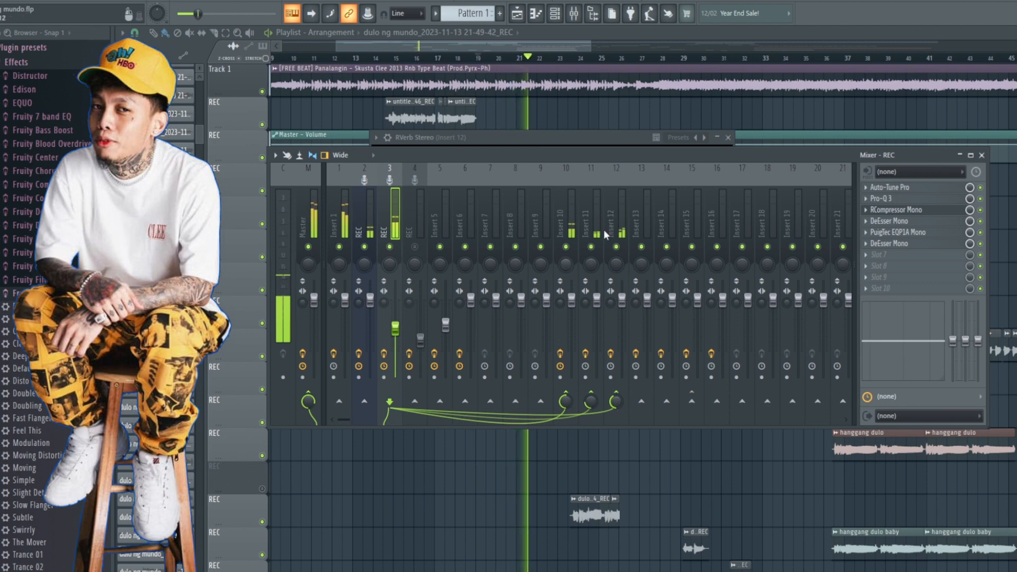
pyautogui.press('space')
# Step: Open Doubler2 Stereo on Insert 13, examine its settings, and close the plugin
pyautogui.click(638, 246)
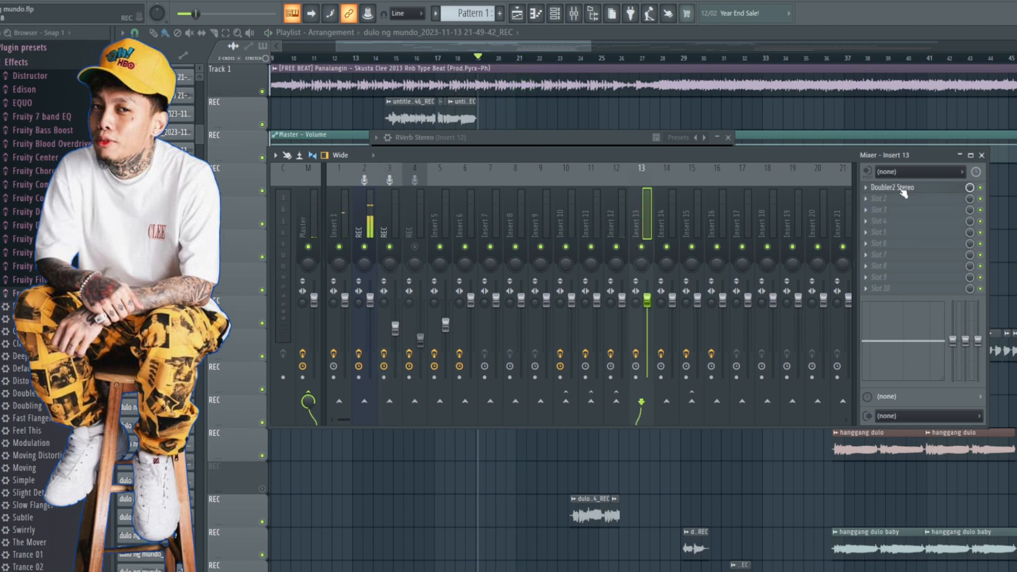
pyautogui.click(907, 190)
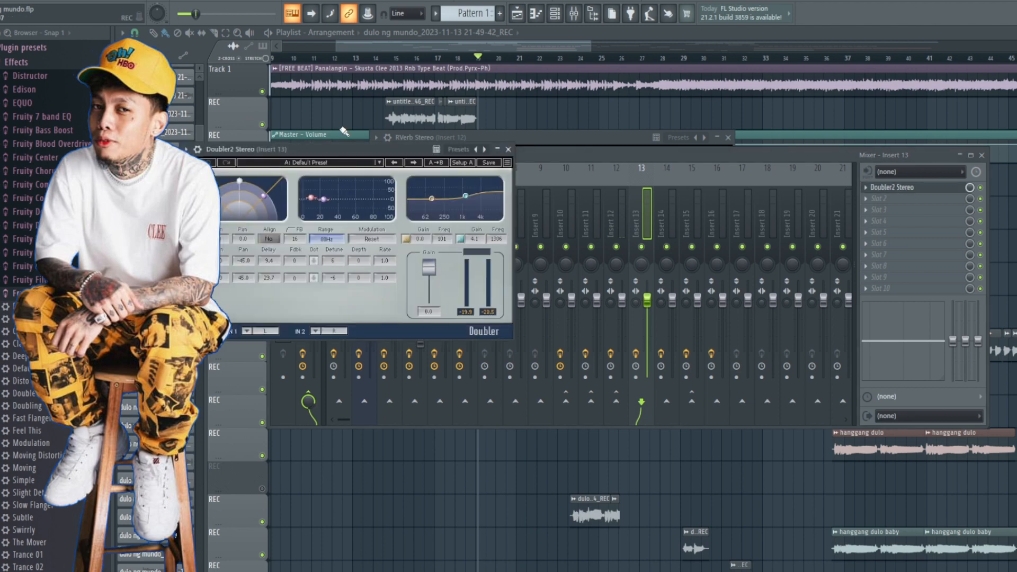
pyautogui.moveTo(321, 155); pyautogui.dragTo(529, 152)
pyautogui.moveTo(456, 154); pyautogui.dragTo(480, 153)
pyautogui.click(729, 155)
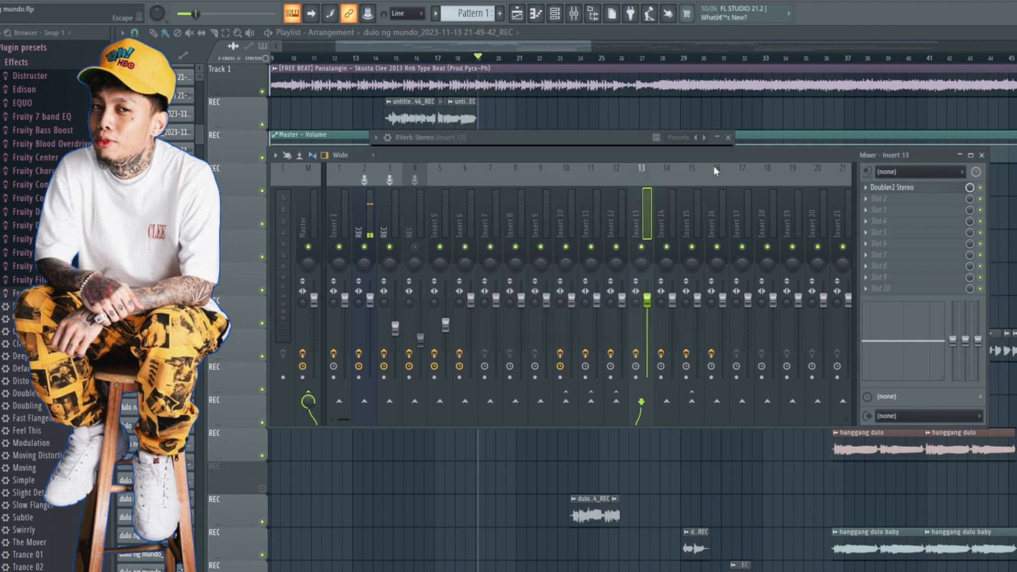
# Step: Send the vocal insert to Insert 13 at 60%, play the song from bar 19, and readjust the send level
pyautogui.click(389, 217)
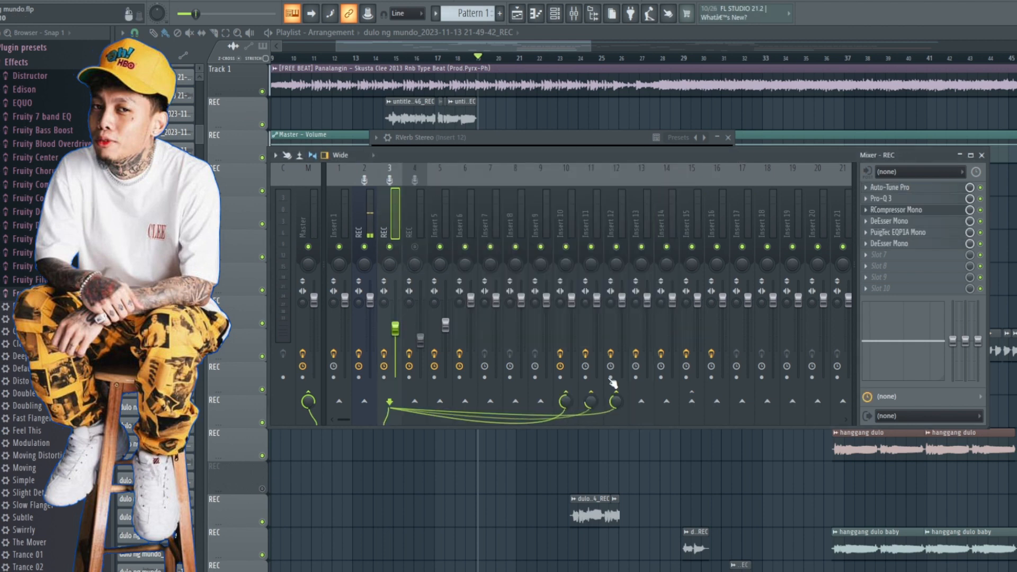
pyautogui.click(642, 401)
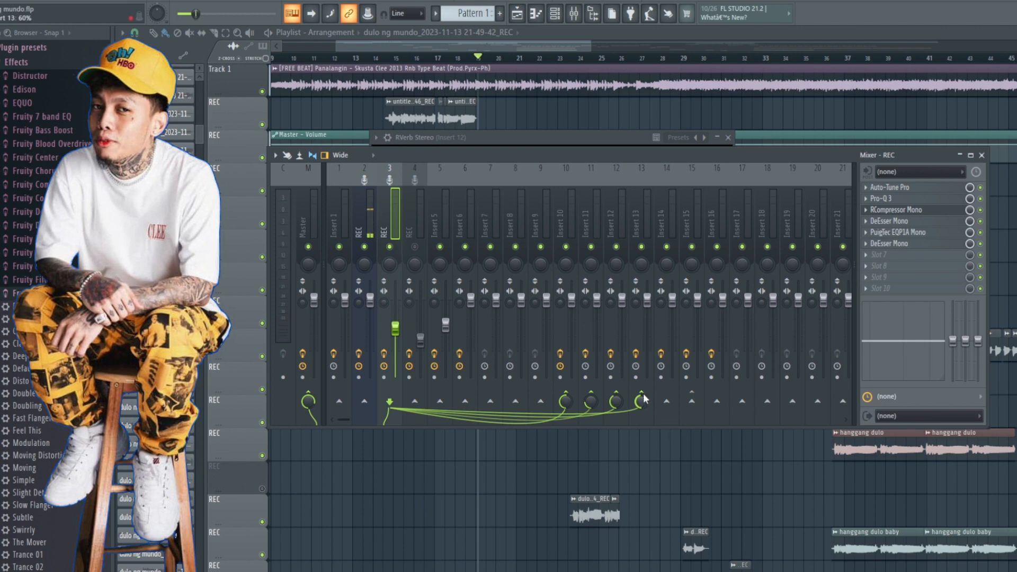
pyautogui.press('space')
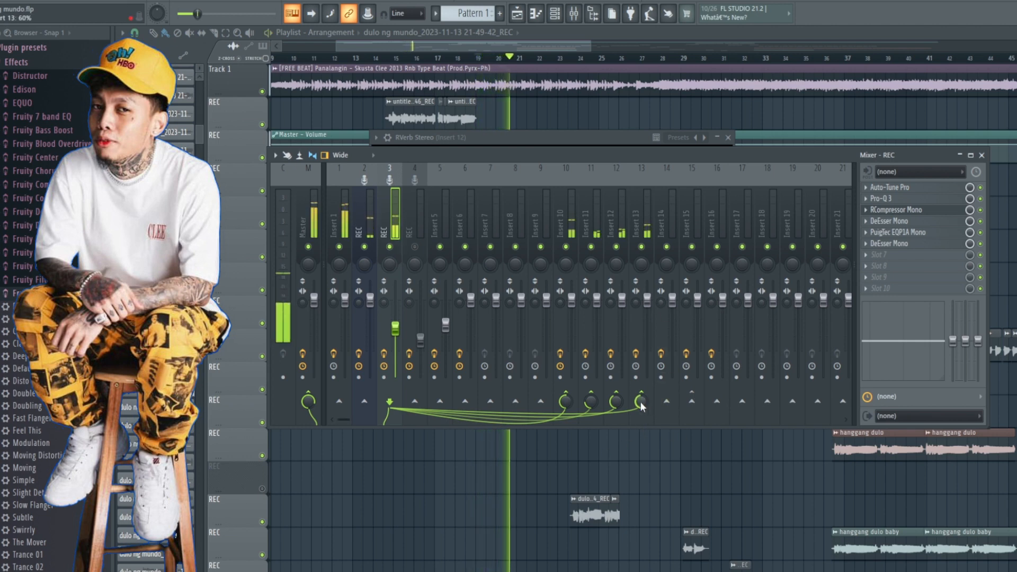
pyautogui.moveTo(642, 402)
pyautogui.mouseDown()
pyautogui.moveTo(641, 370)
pyautogui.moveTo(641, 400)
pyautogui.mouseUp()
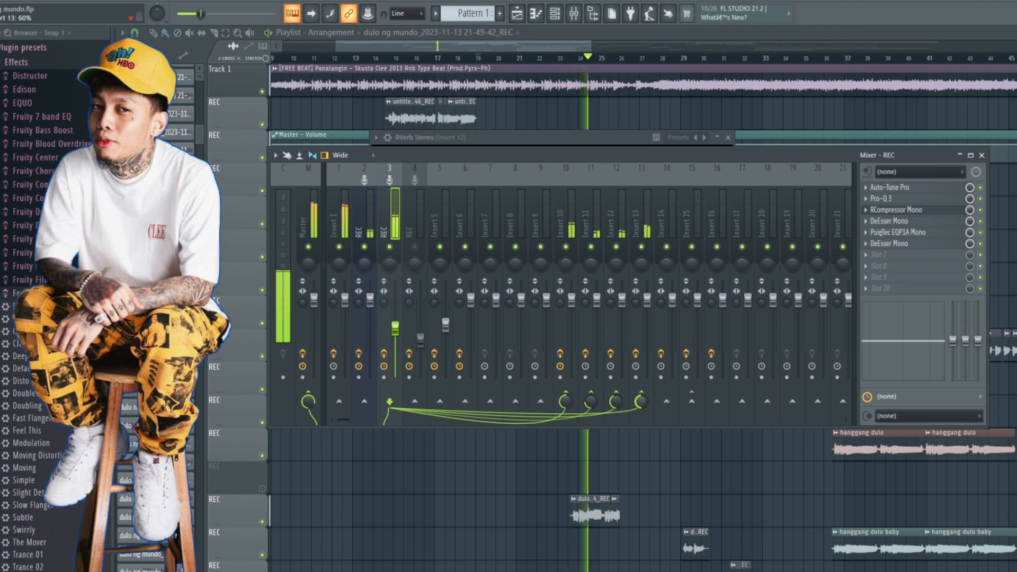
# Step: Stop playback, open Timeless 2 on Insert 14, and look through its Allround preset categories before returning to the mixer
pyautogui.press('space')
pyautogui.click(672, 224)
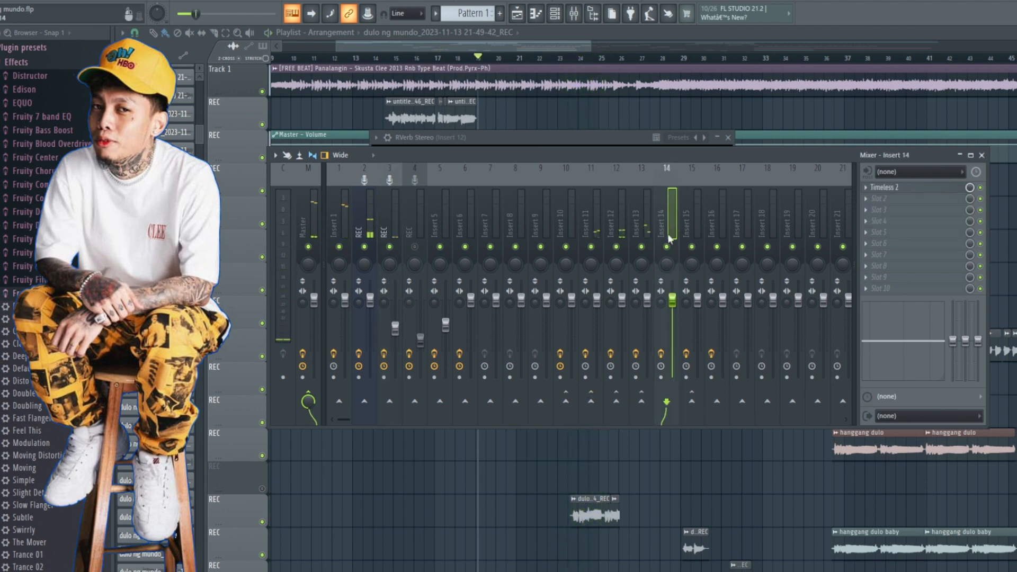
pyautogui.click(906, 189)
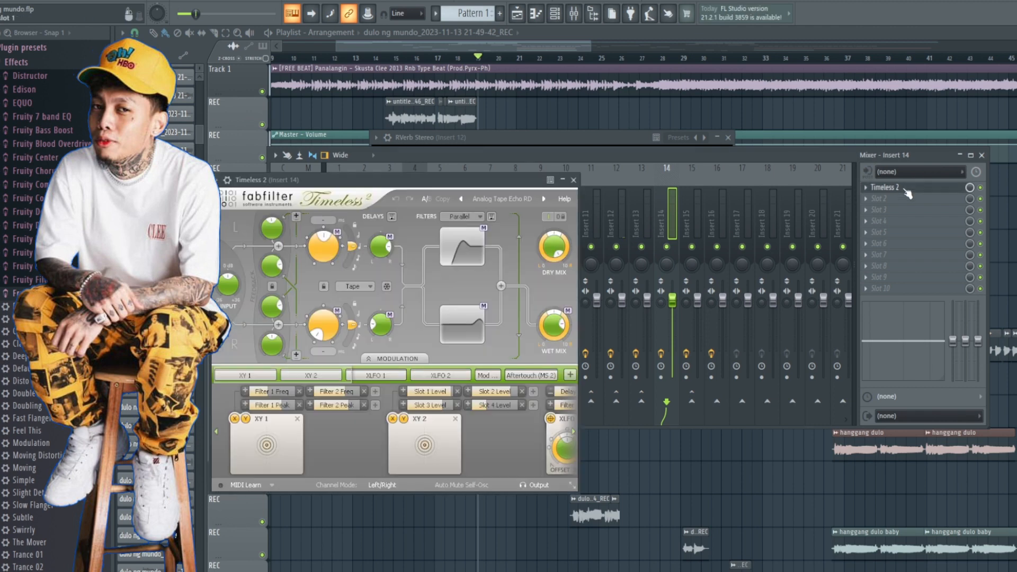
pyautogui.click(498, 204)
pyautogui.moveTo(500, 212)
pyautogui.moveTo(619, 214)
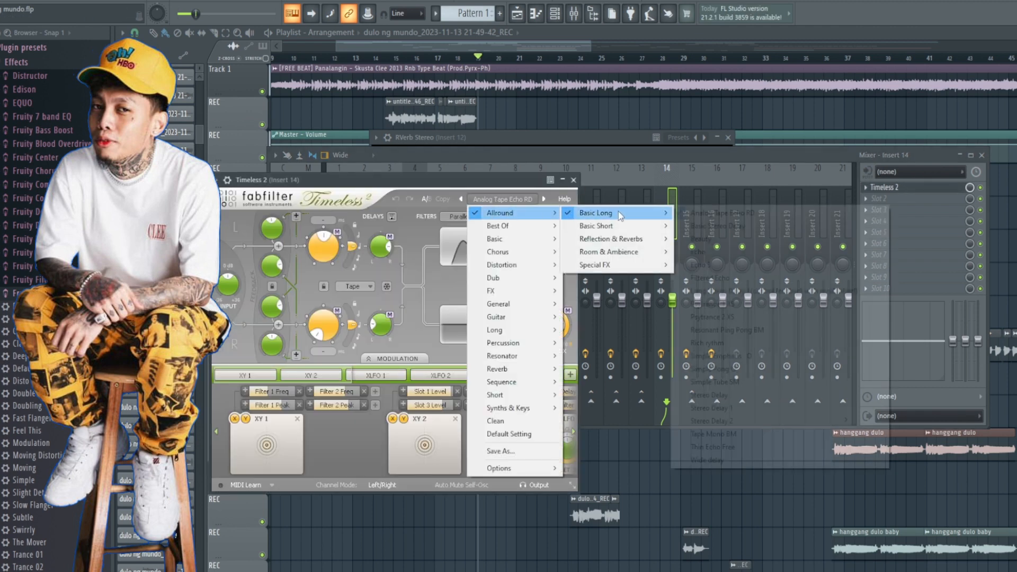
pyautogui.click(624, 159)
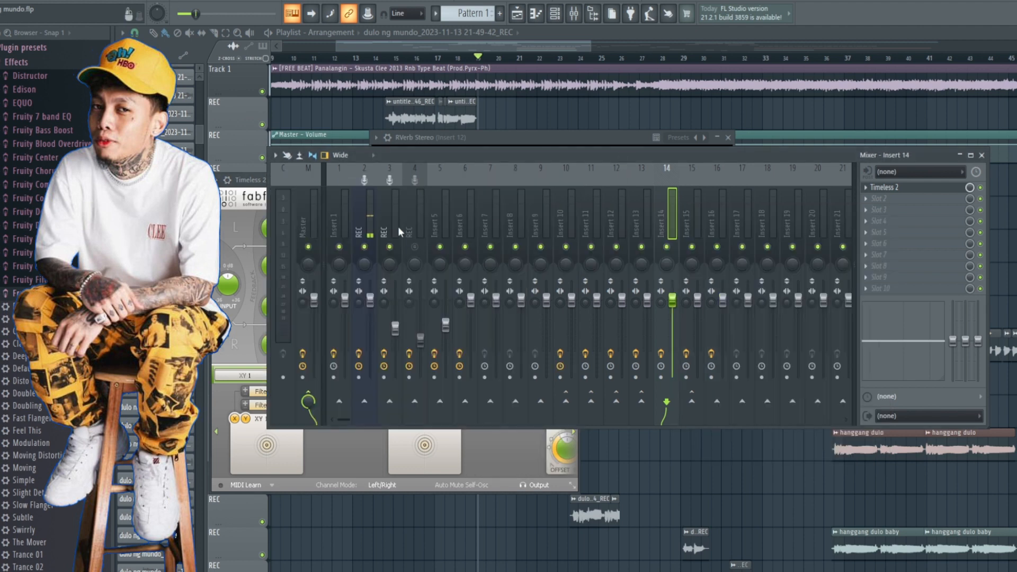
# Step: Send the vocal insert to Insert 14 at 34%, then audition the delay with Insert 1 muted and the send toggled off and on
pyautogui.click(389, 221)
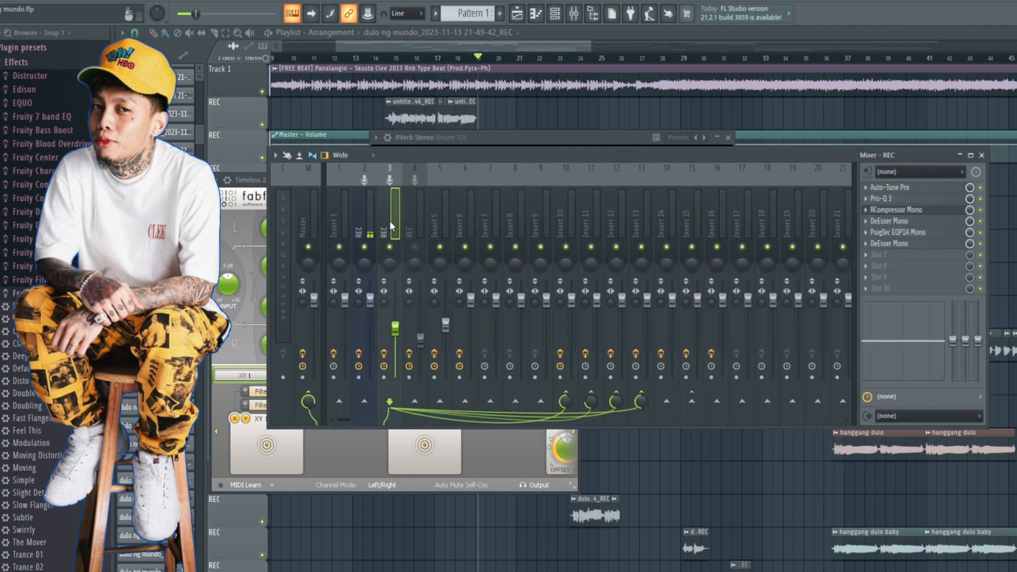
pyautogui.click(667, 403)
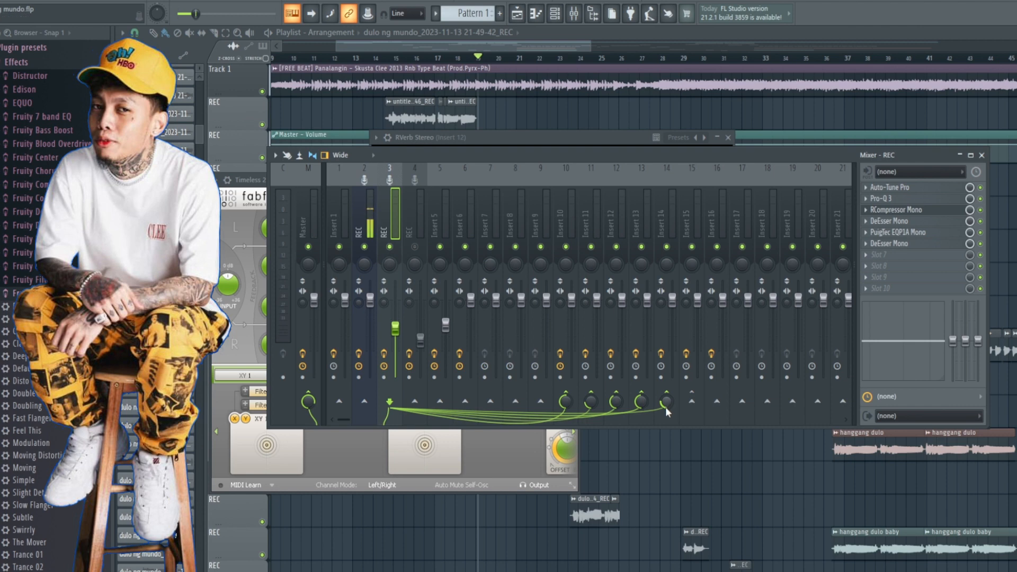
pyautogui.press('space')
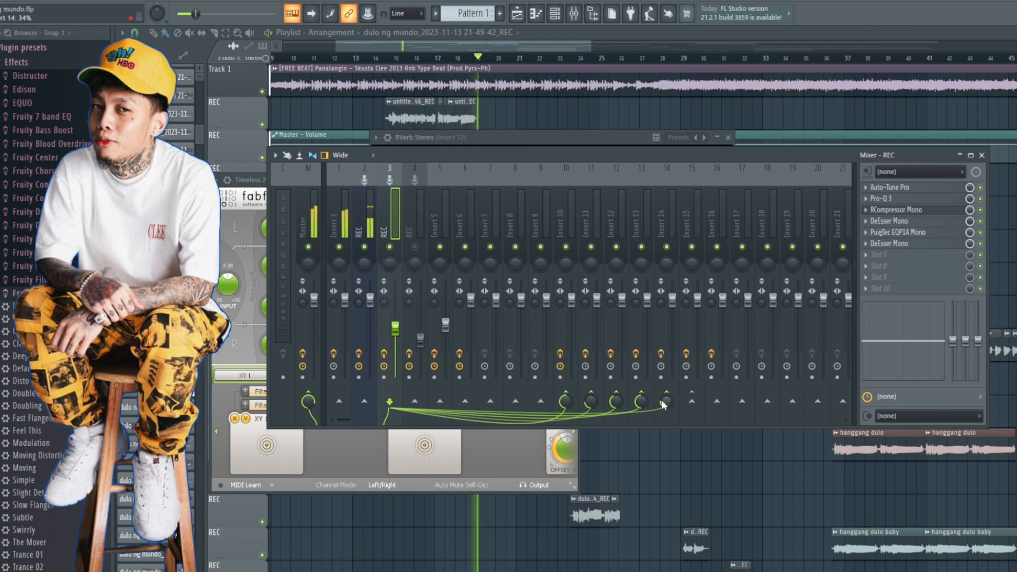
pyautogui.click(339, 247)
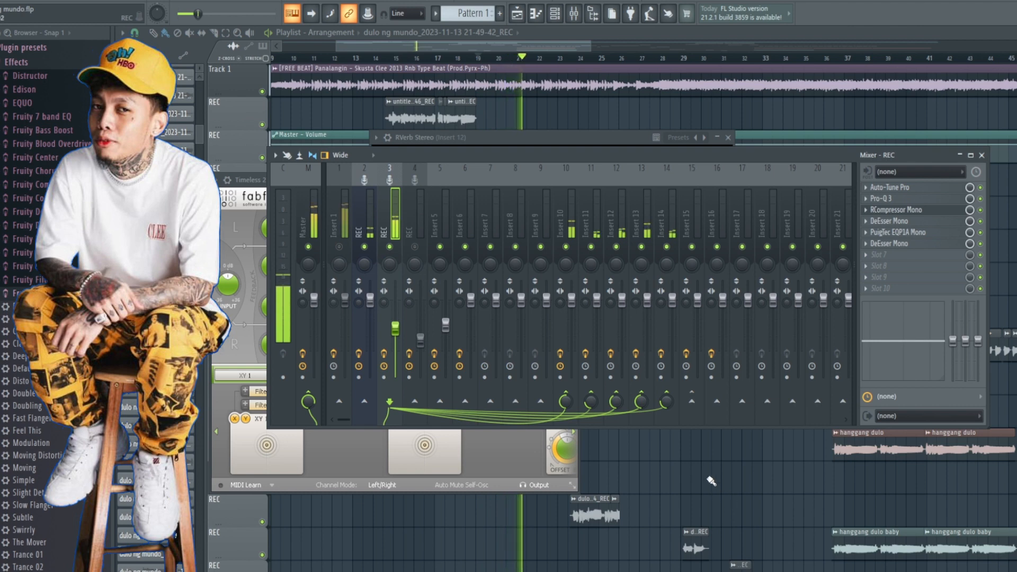
pyautogui.click(666, 403)
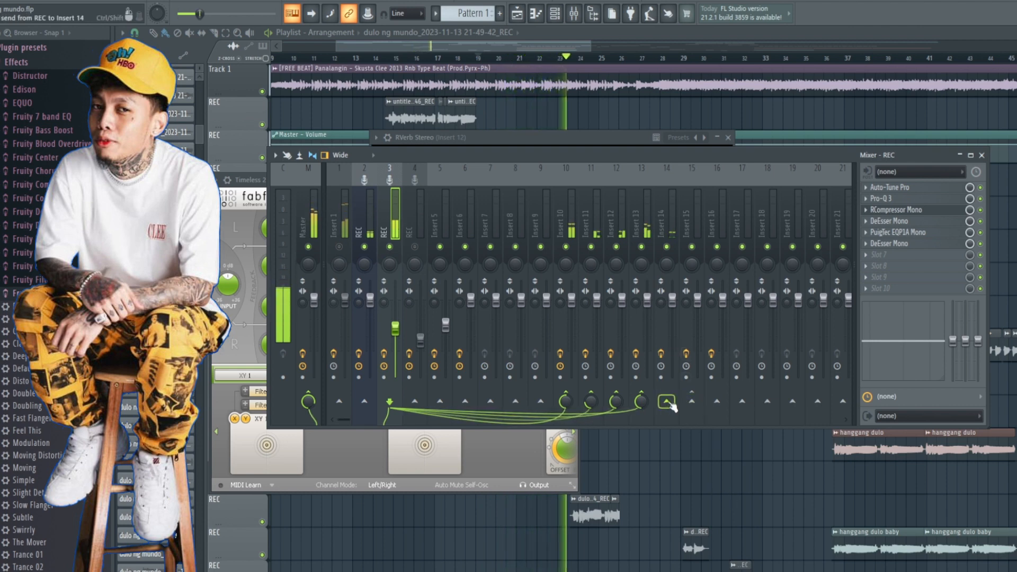
pyautogui.click(666, 403)
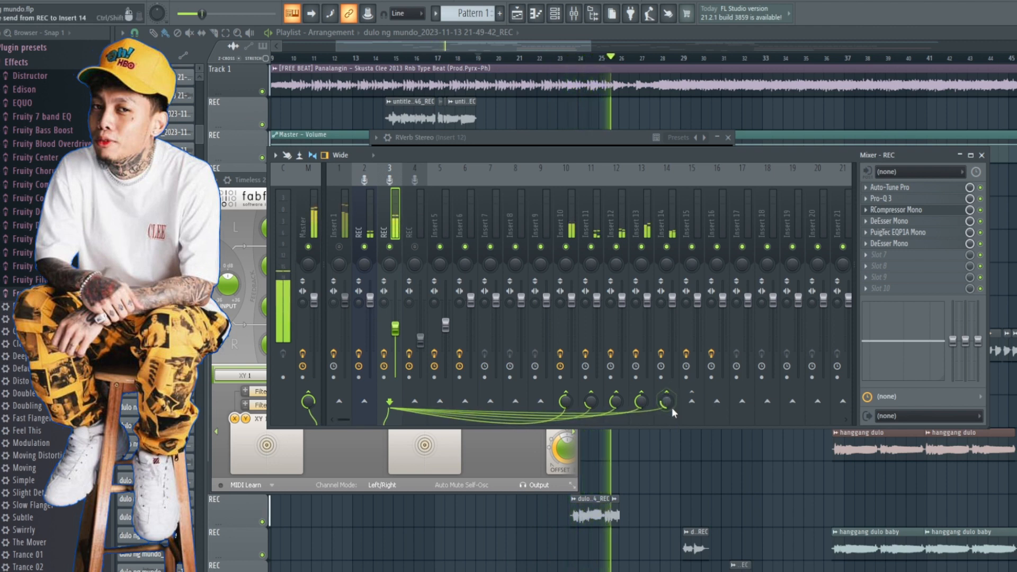
pyautogui.press('space')
# Step: Unmute Insert 1, play the vocal with its sends over the beat from bar 19, and stop playback
pyautogui.click(671, 233)
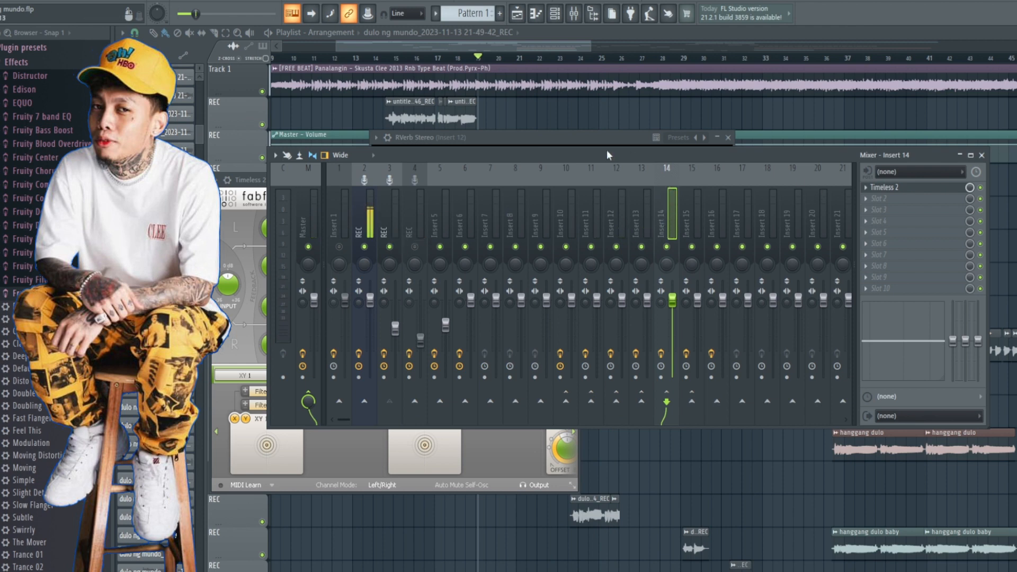
pyautogui.click(394, 222)
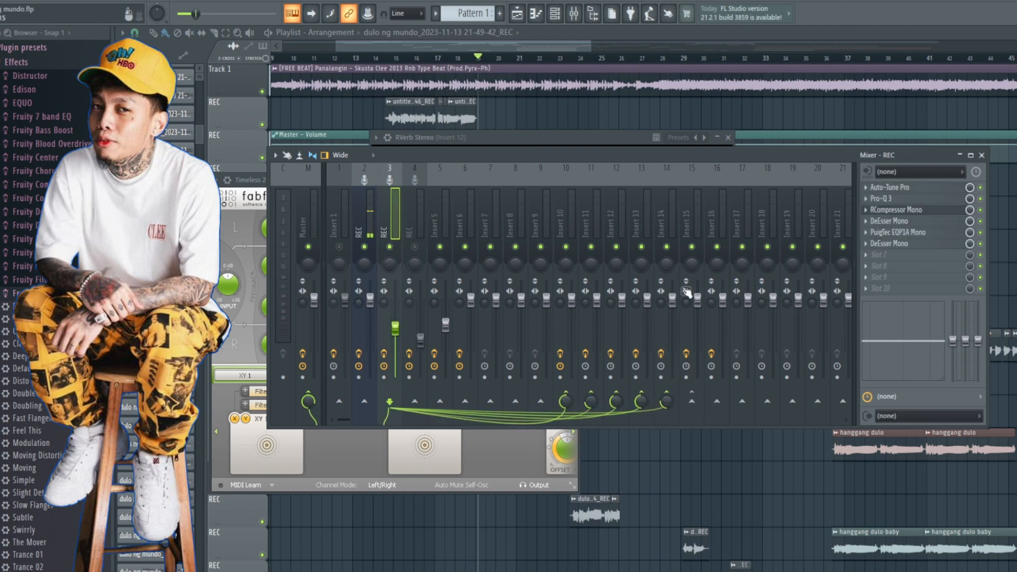
pyautogui.press('space')
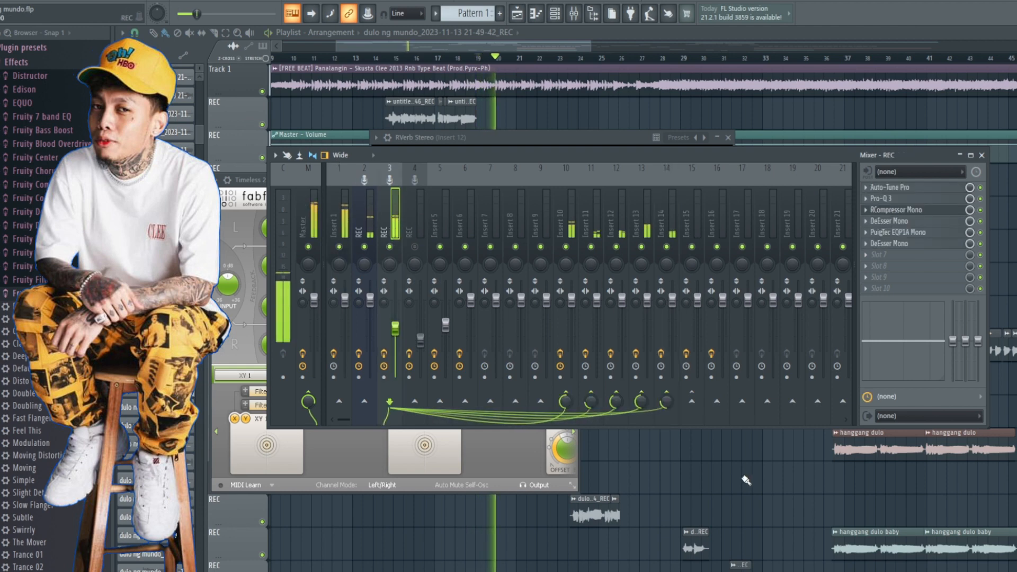
pyautogui.press('space')
# Step: Close the mixer and plugin windows and set the playback position to bar 27, just before the doubled vocal takes
pyautogui.press('F12')
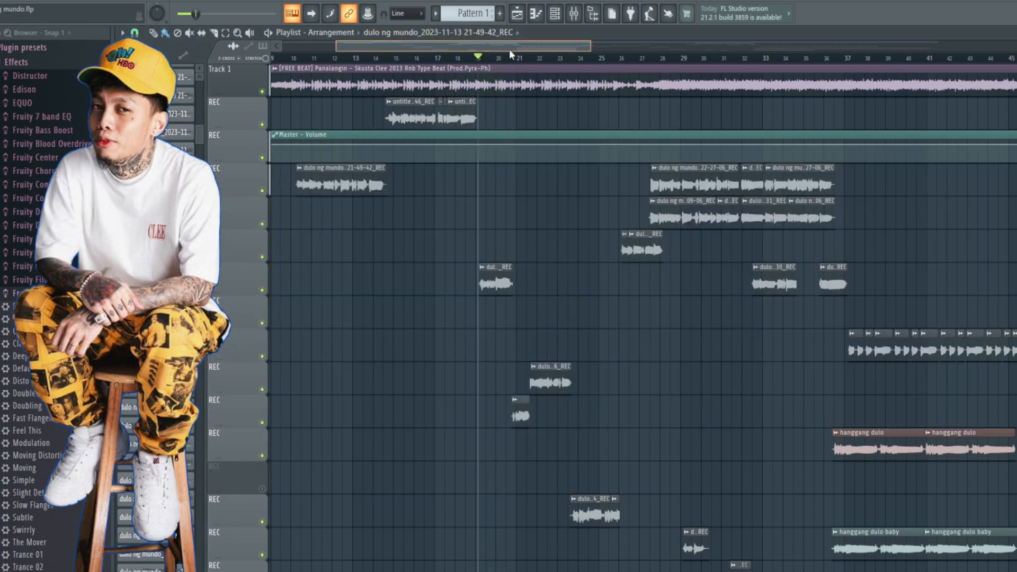
pyautogui.moveTo(510, 50); pyautogui.dragTo(592, 51)
pyautogui.scroll(4, 400, 326)
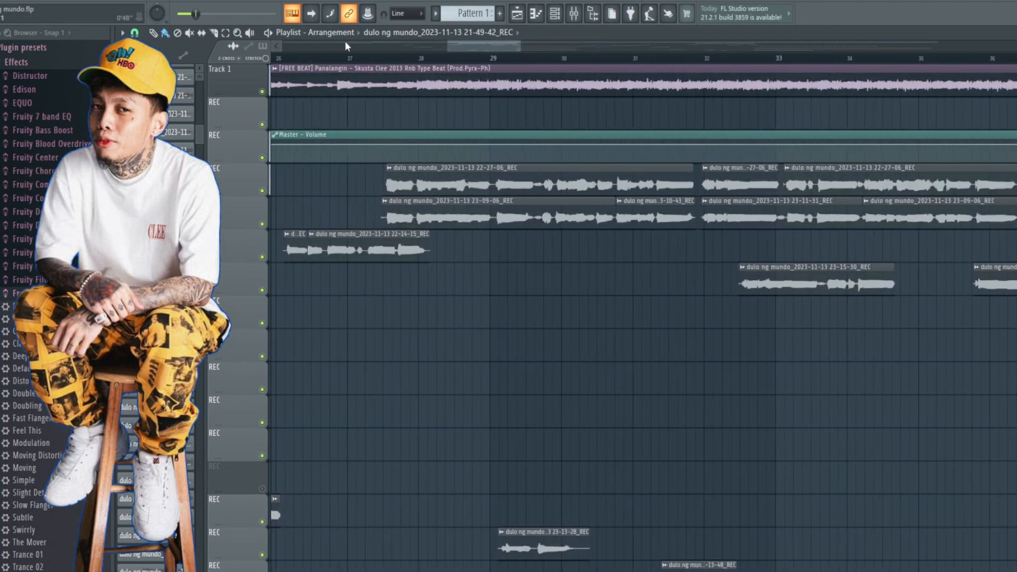
pyautogui.moveTo(450, 46); pyautogui.dragTo(433, 47)
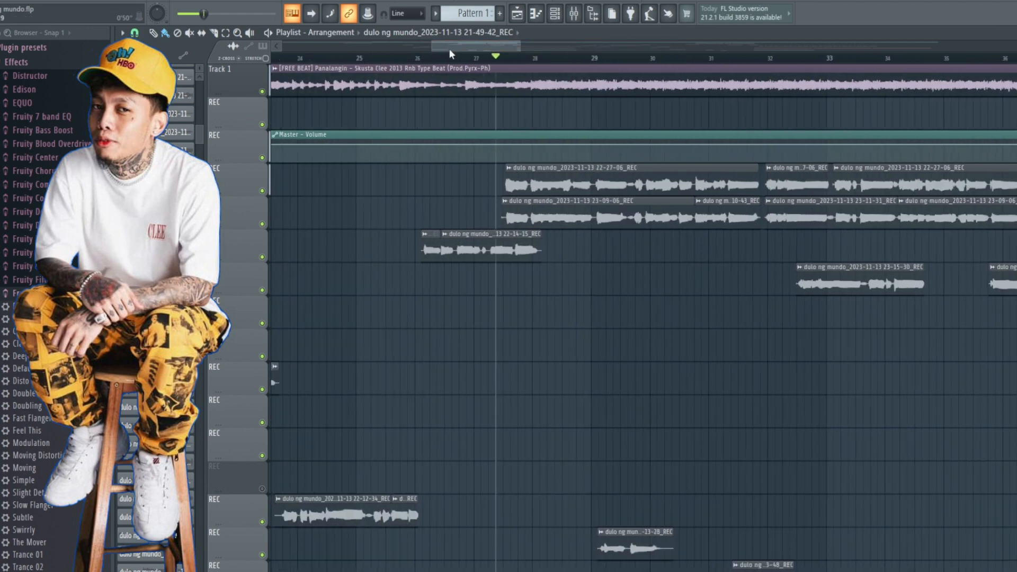
pyautogui.moveTo(519, 47); pyautogui.dragTo(573, 48)
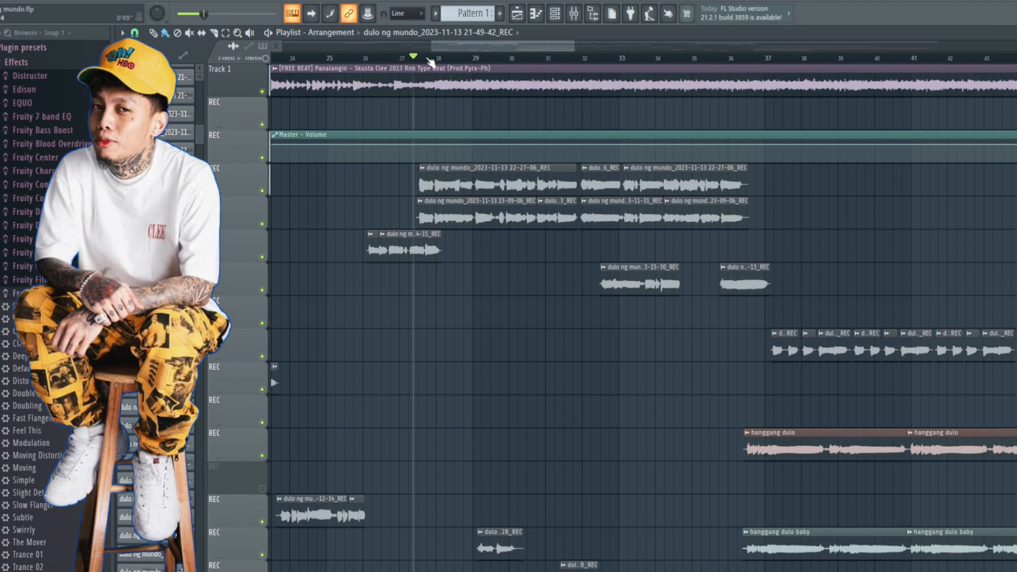
pyautogui.click(408, 58)
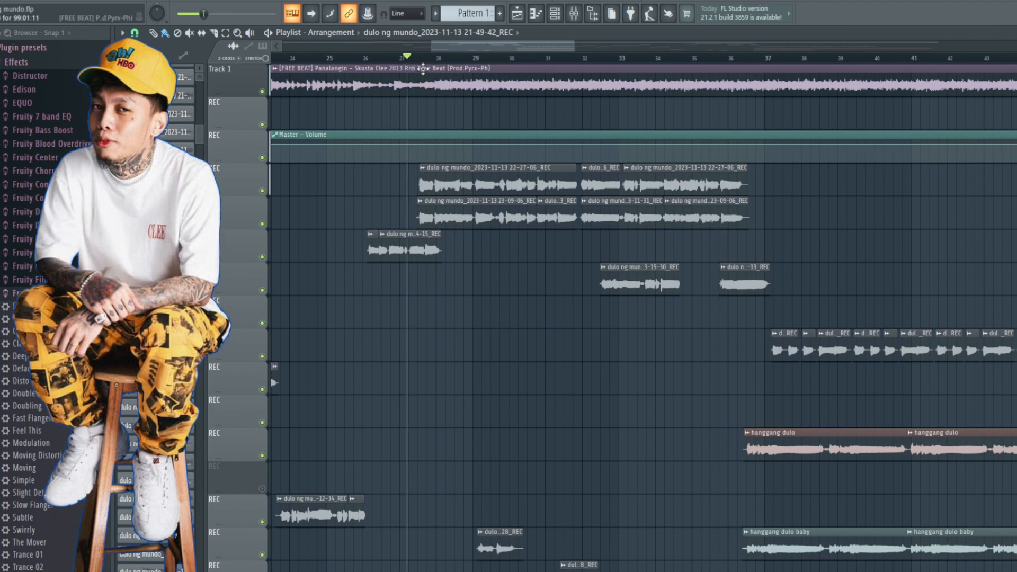
pyautogui.click(403, 59)
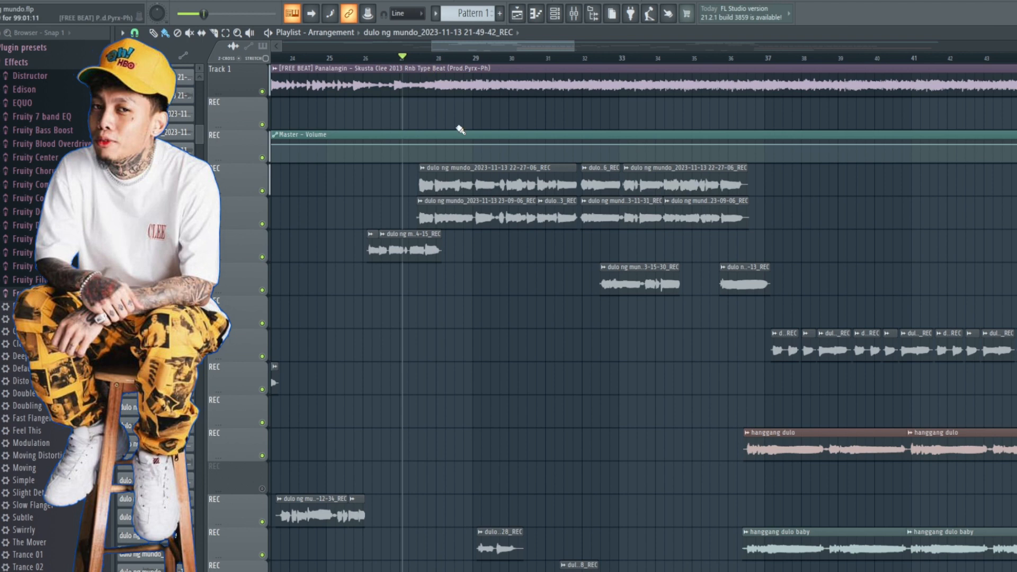
# Step: Play from bar 27, unmute the Insert 4 vocal track and mute Insert 1, and stop playback
pyautogui.press('space')
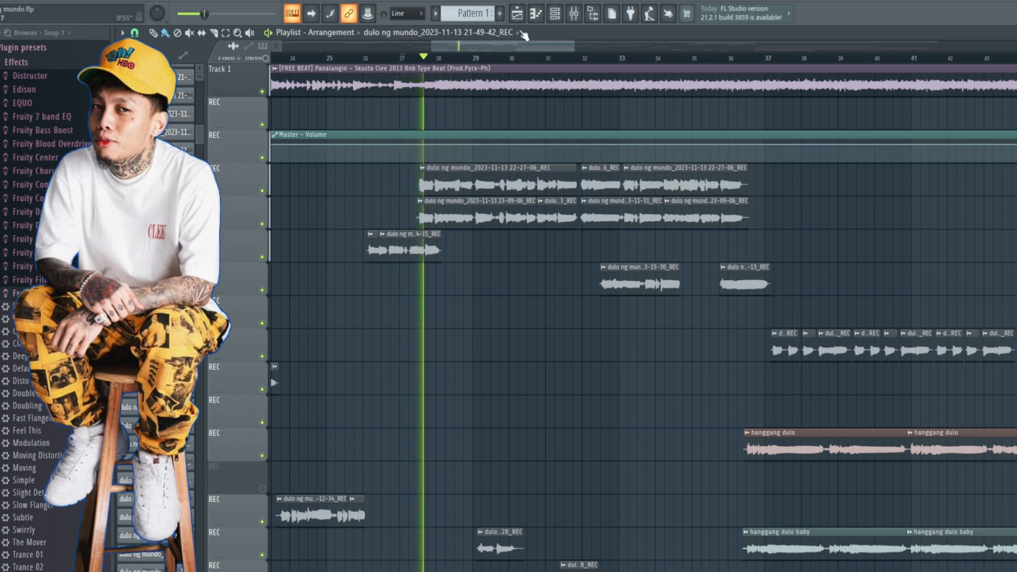
pyautogui.click(572, 13)
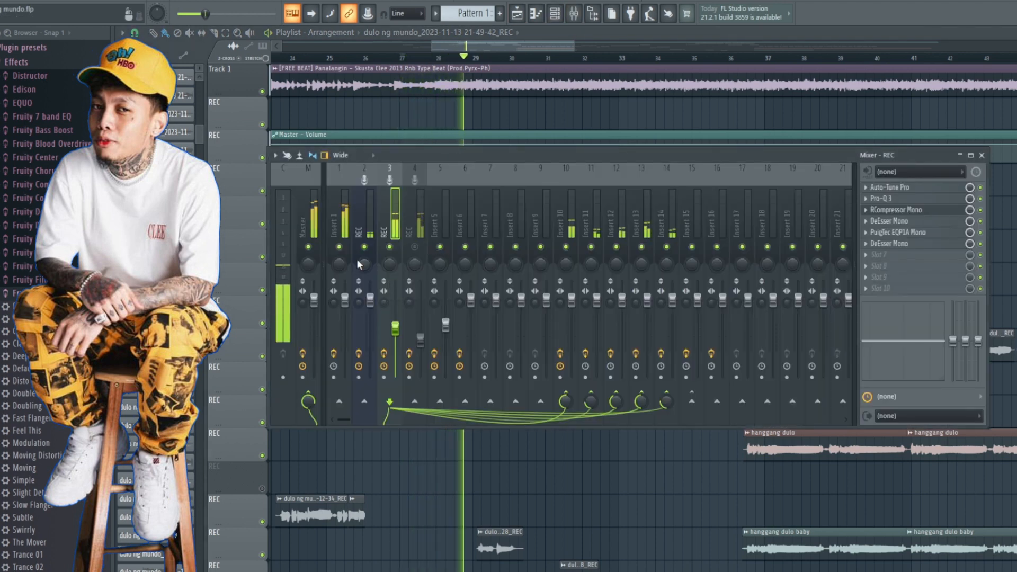
pyautogui.click(415, 246)
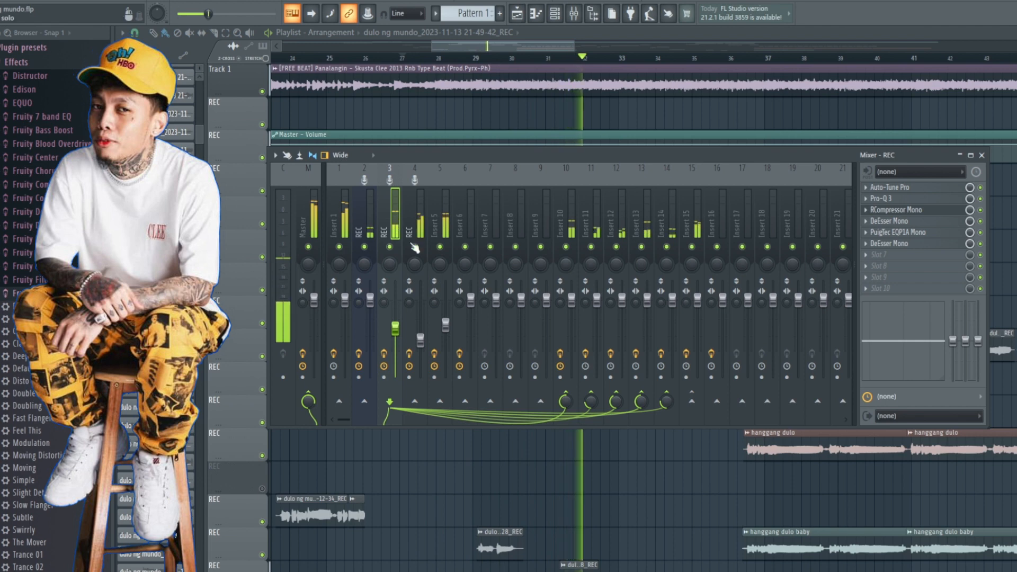
pyautogui.click(338, 246)
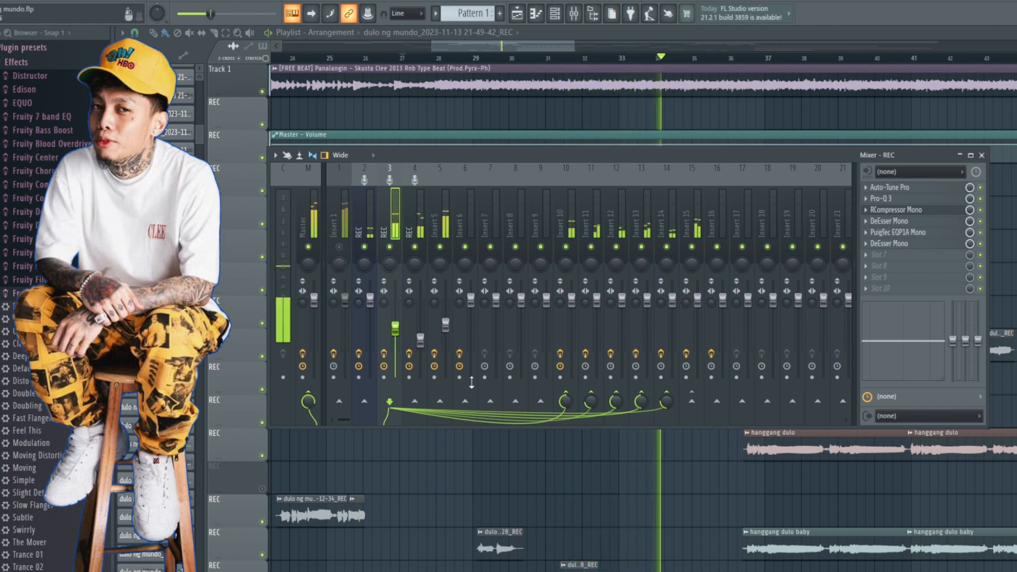
pyautogui.press('space')
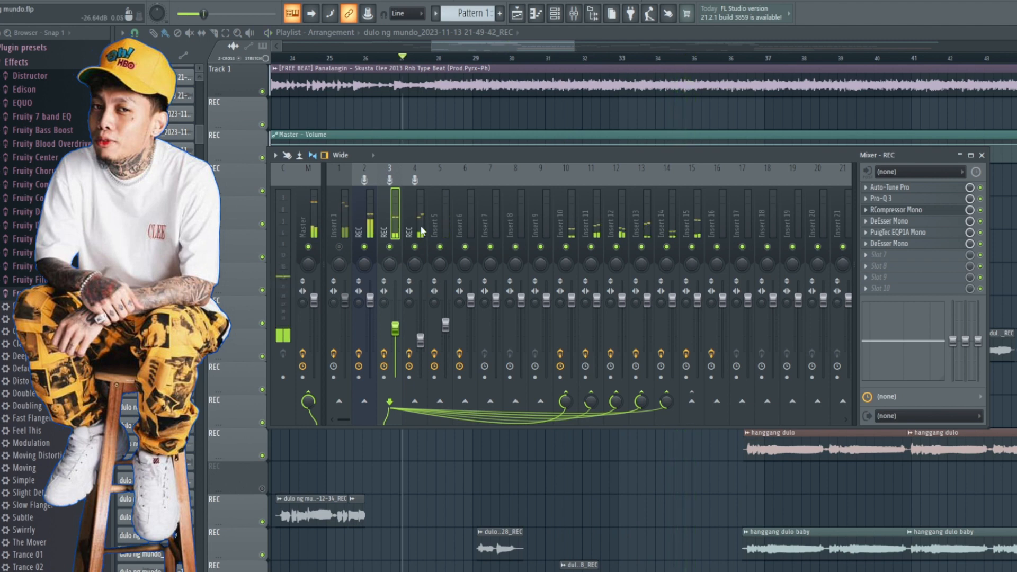
# Step: Select Insert 4 and check the mixer routing of the 23-09-06 vocal clip in its channel settings
pyautogui.click(420, 225)
pyautogui.press('F9')
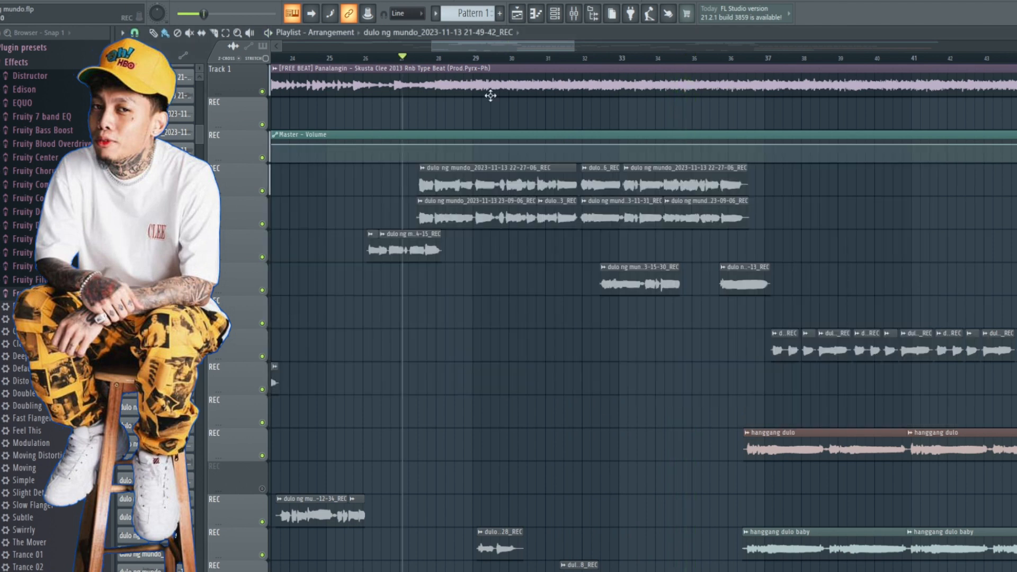
pyautogui.doubleClick(457, 219)
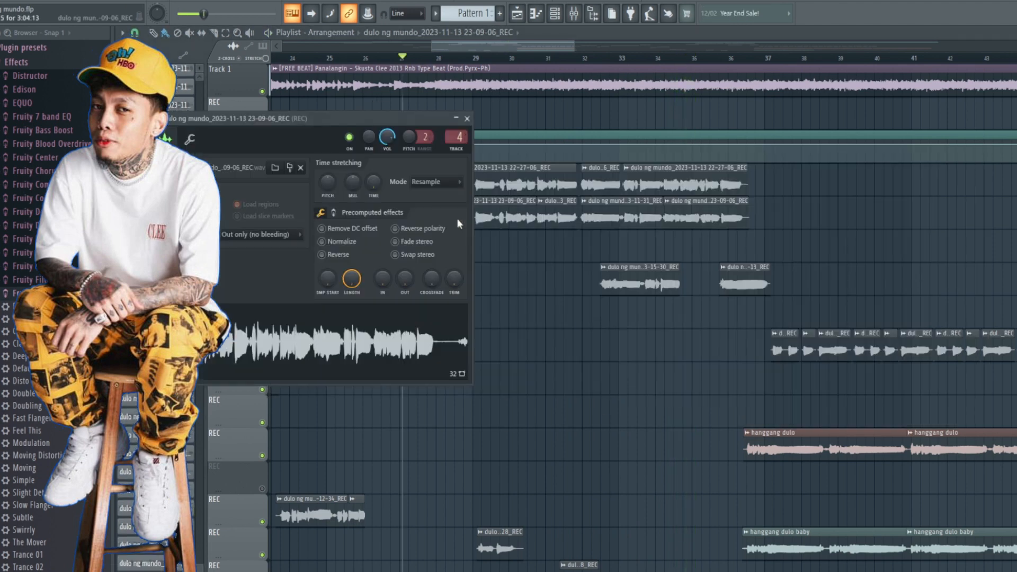
pyautogui.click(467, 119)
# Step: Play the doubled takes with the upper take's playlist track muted, stop playback, and leave both take tracks unmuted
pyautogui.press('space')
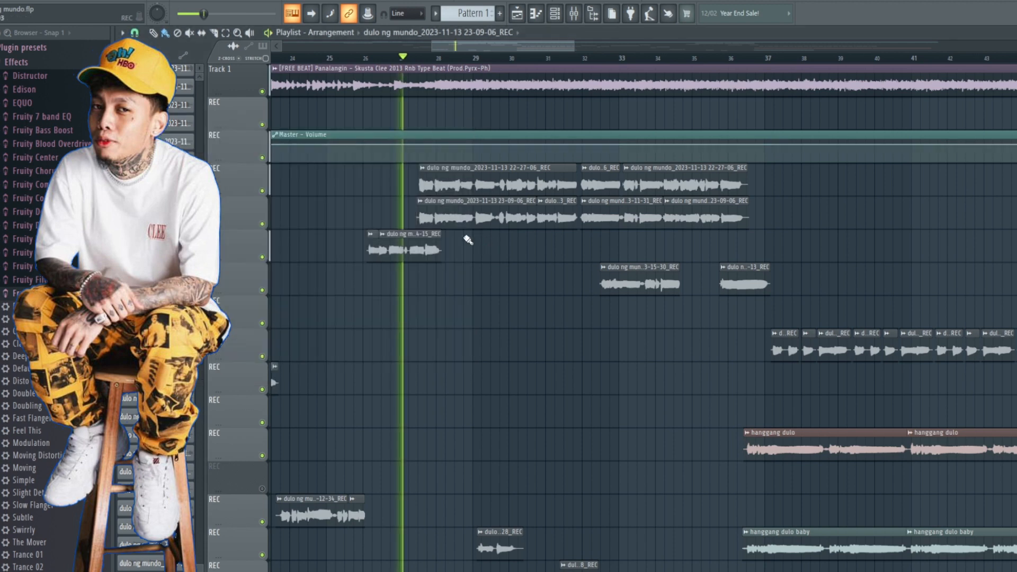
pyautogui.click(262, 191)
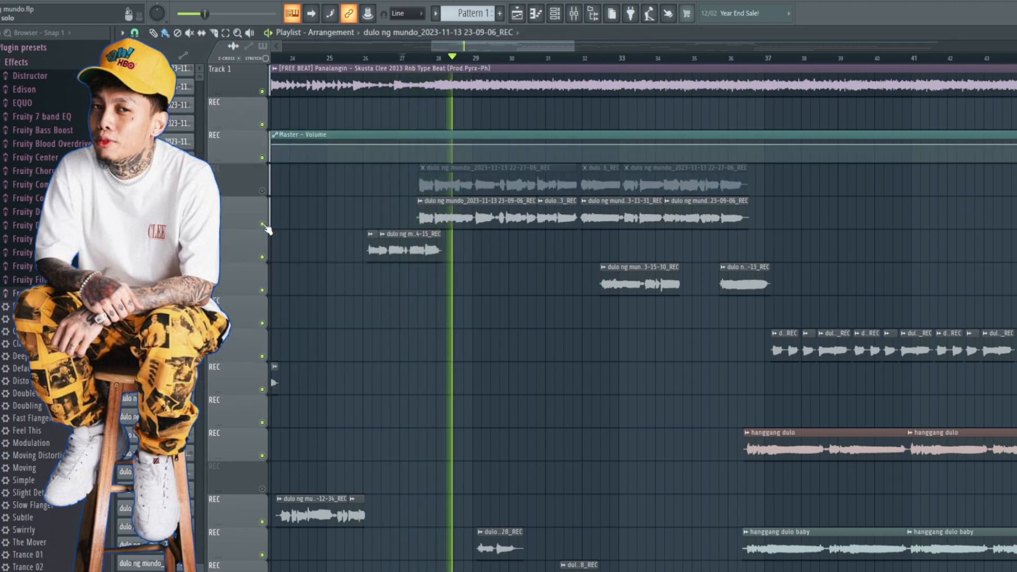
pyautogui.scroll(2, 541, 302)
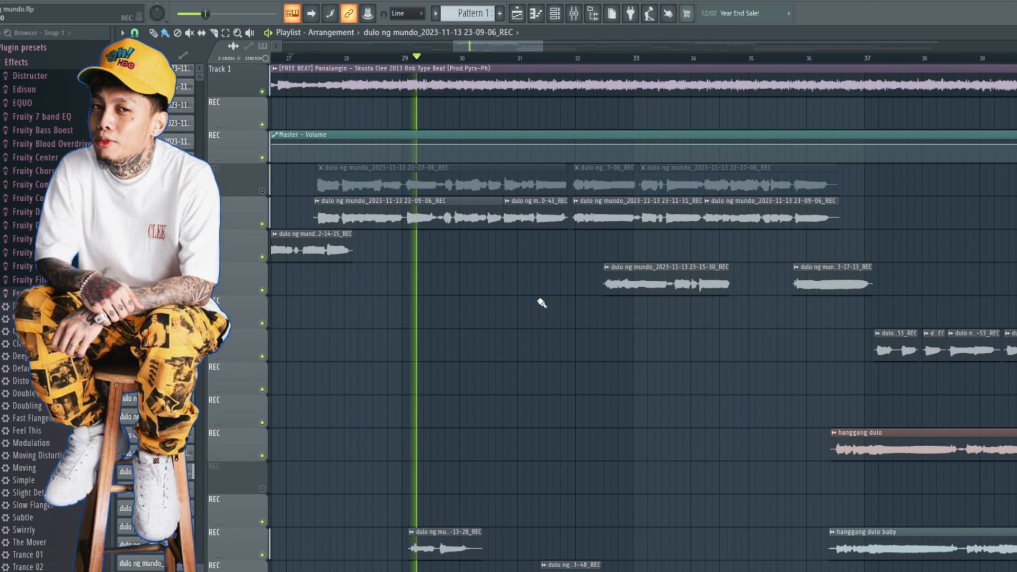
pyautogui.press('space')
pyautogui.click(262, 224)
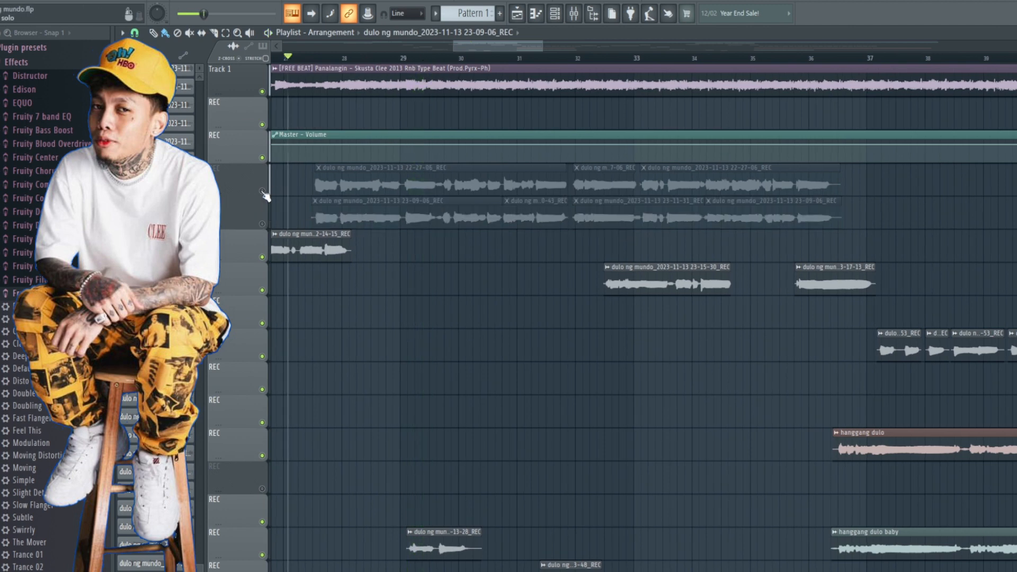
pyautogui.click(263, 191)
pyautogui.click(262, 223)
# Step: Align the start of the first 23-09-06 clip with the start of the 22-27-06 clip above it, shortly after bar 27
pyautogui.moveTo(452, 47); pyautogui.dragTo(424, 74)
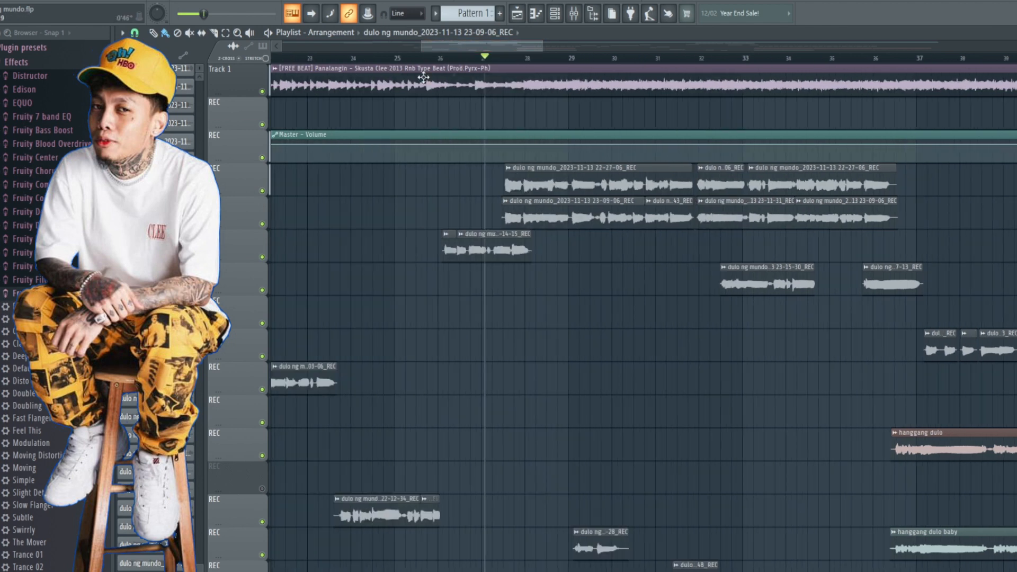
pyautogui.scroll(3, 564, 313)
pyautogui.moveTo(369, 204); pyautogui.dragTo(377, 206)
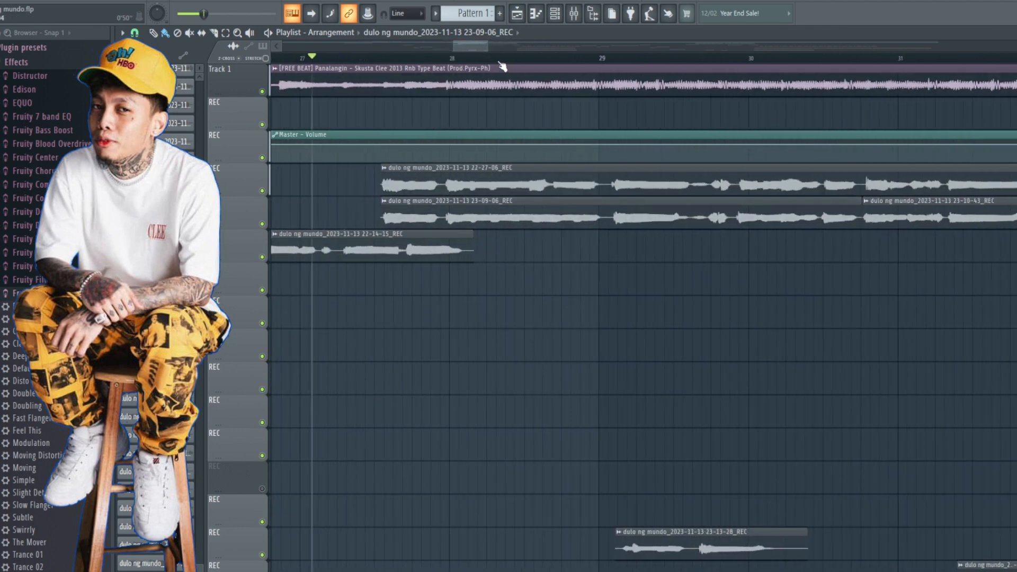
pyautogui.moveTo(486, 46); pyautogui.dragTo(517, 46)
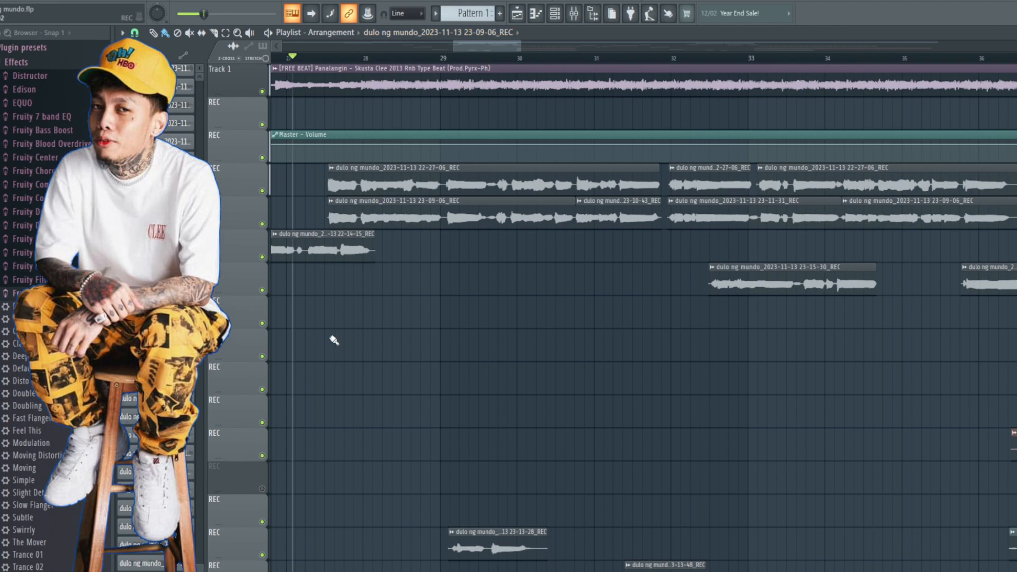
pyautogui.scroll(1, 326, 318)
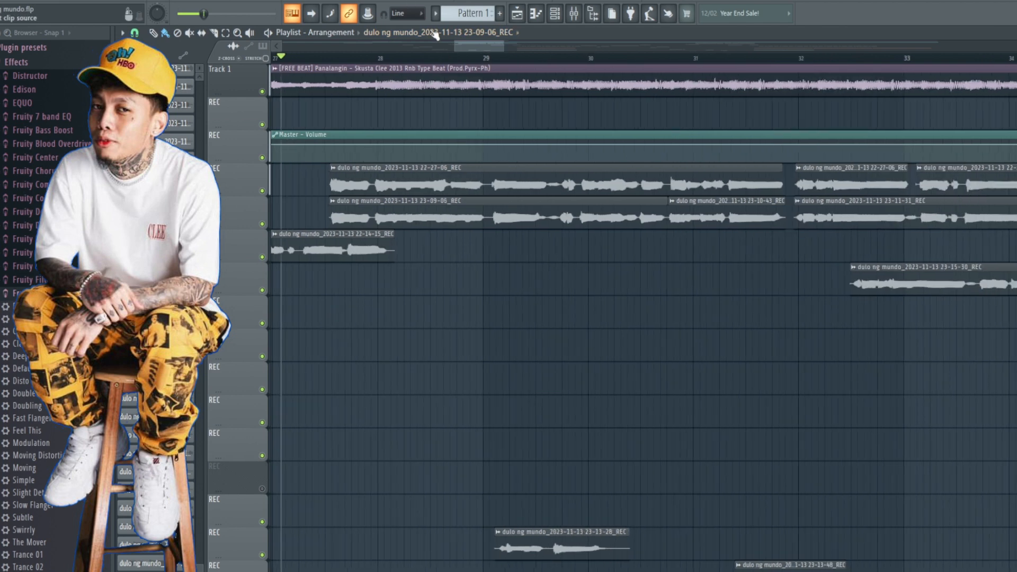
pyautogui.moveTo(457, 42); pyautogui.dragTo(451, 43)
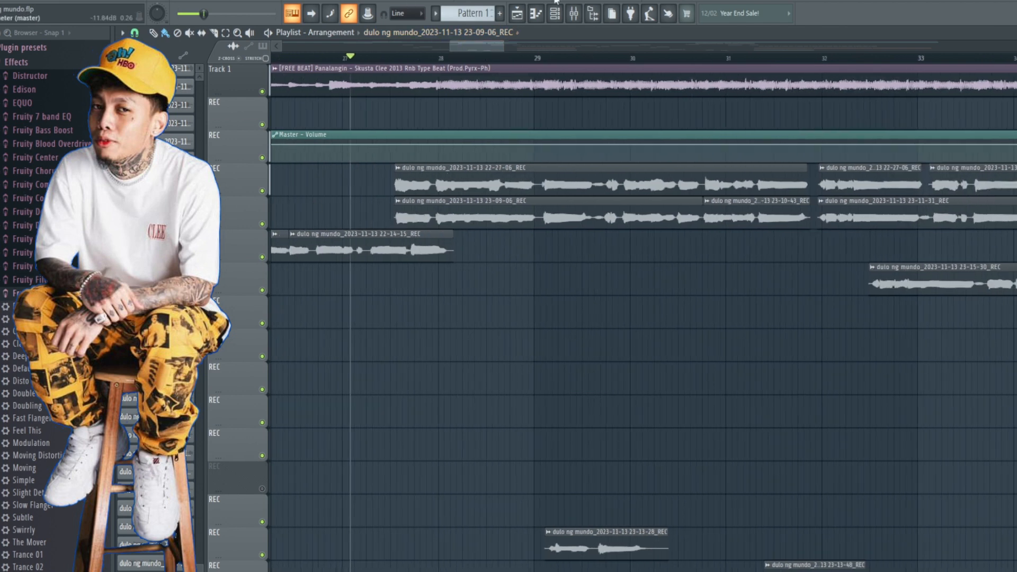
# Step: Review the Auto-Tune Pro key, scale and Retune Speed settings on the Insert 4 vocal track
pyautogui.click(574, 14)
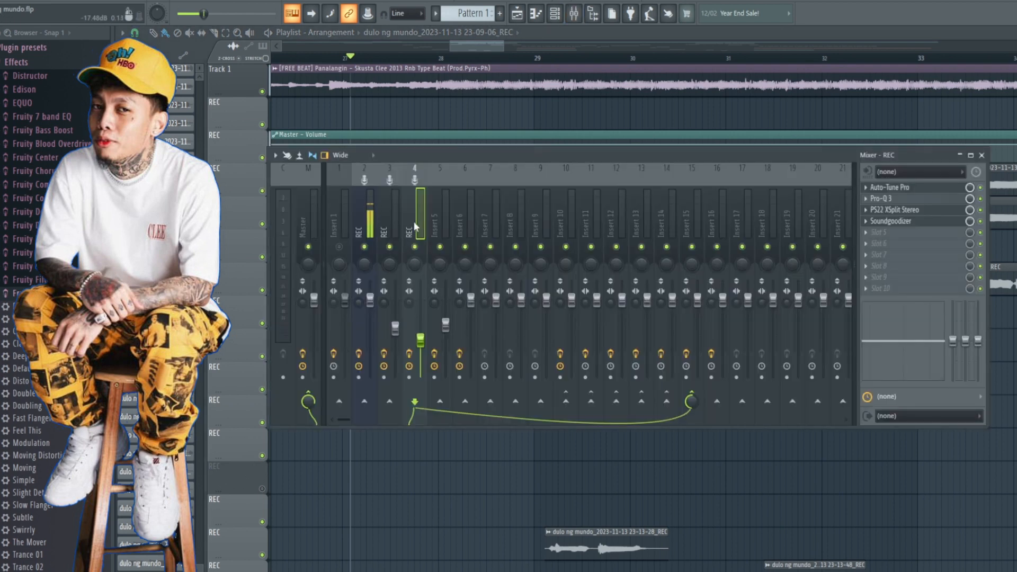
pyautogui.moveTo(464, 156); pyautogui.dragTo(443, 239)
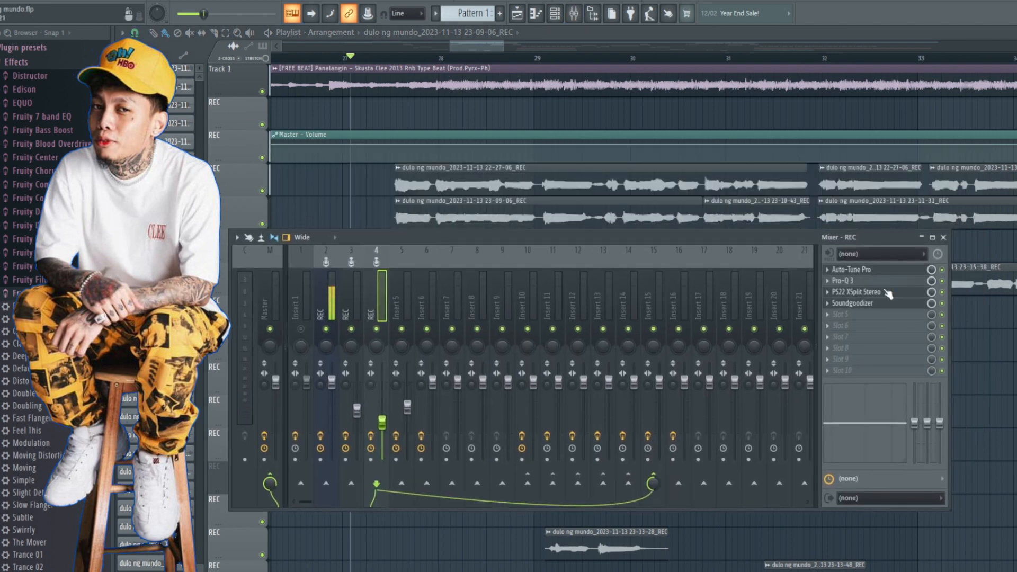
pyautogui.click(862, 270)
pyautogui.moveTo(427, 118); pyautogui.dragTo(567, 161)
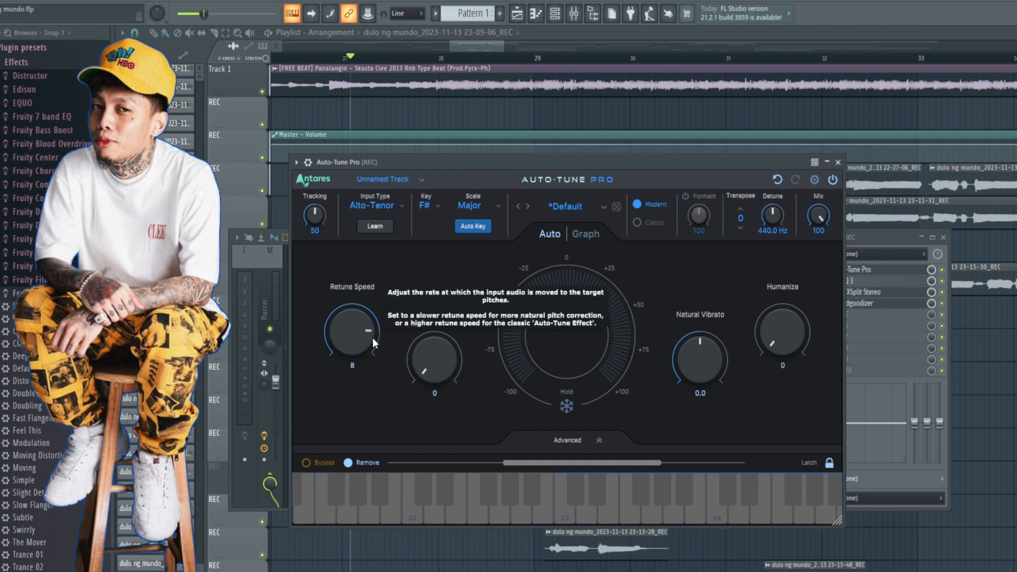
pyautogui.click(838, 162)
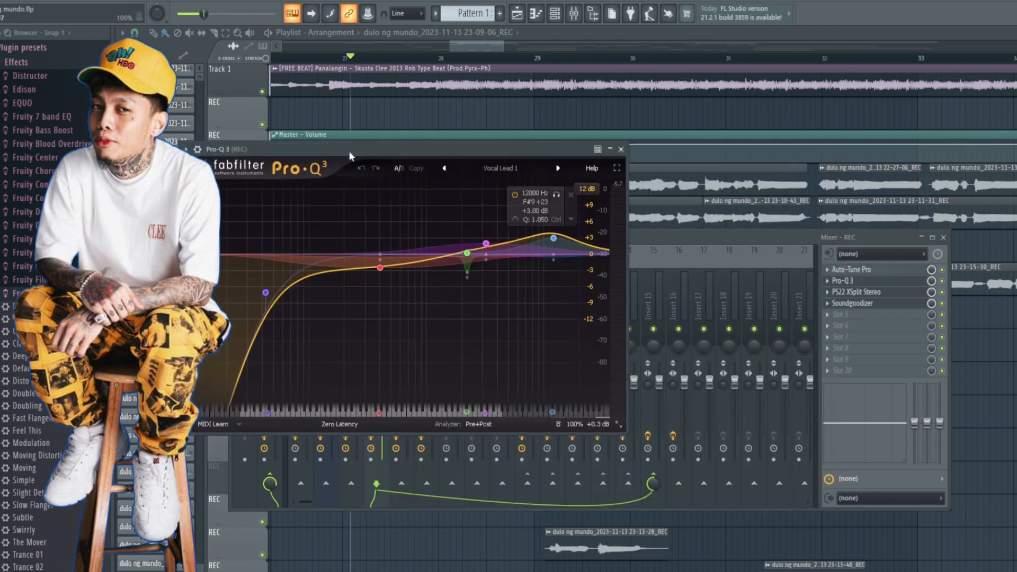
# Step: Check where the Vocal Lead 1 preset of Insert 4's Pro-Q 3 sits among the Dynamic vocal presets
pyautogui.moveTo(364, 148); pyautogui.dragTo(460, 145)
pyautogui.click(605, 165)
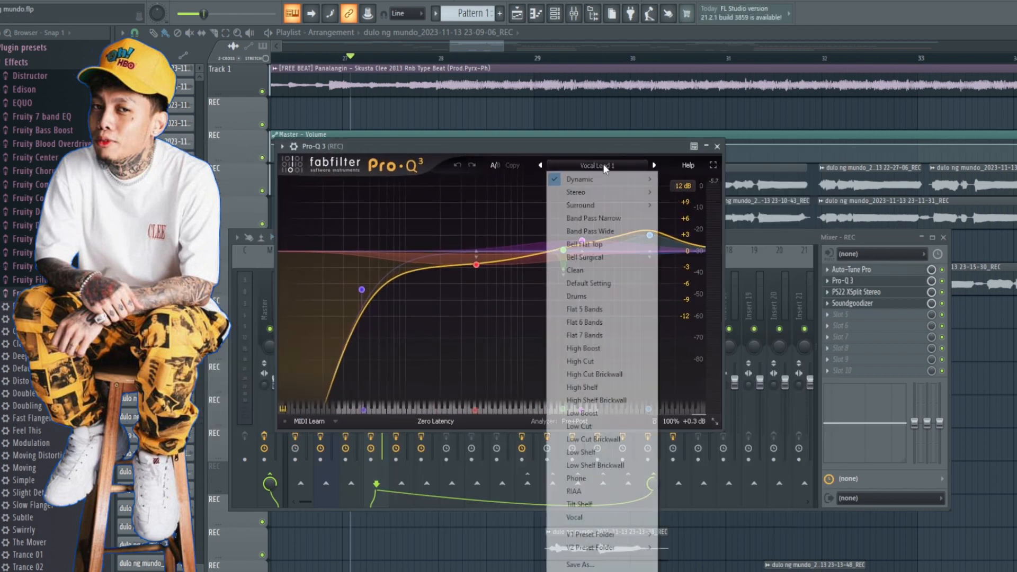
pyautogui.moveTo(604, 180)
pyautogui.moveTo(694, 231)
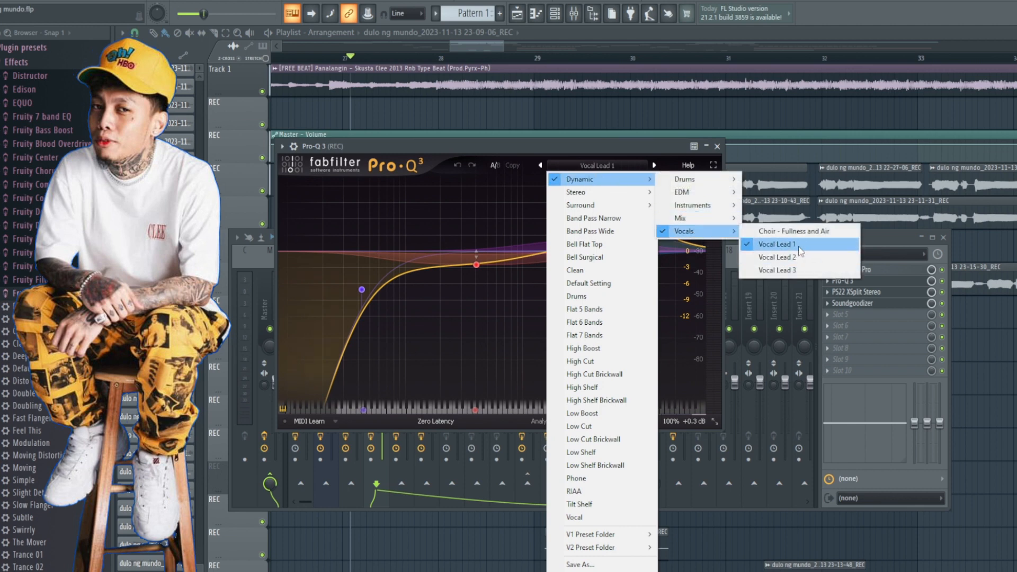
pyautogui.click(886, 241)
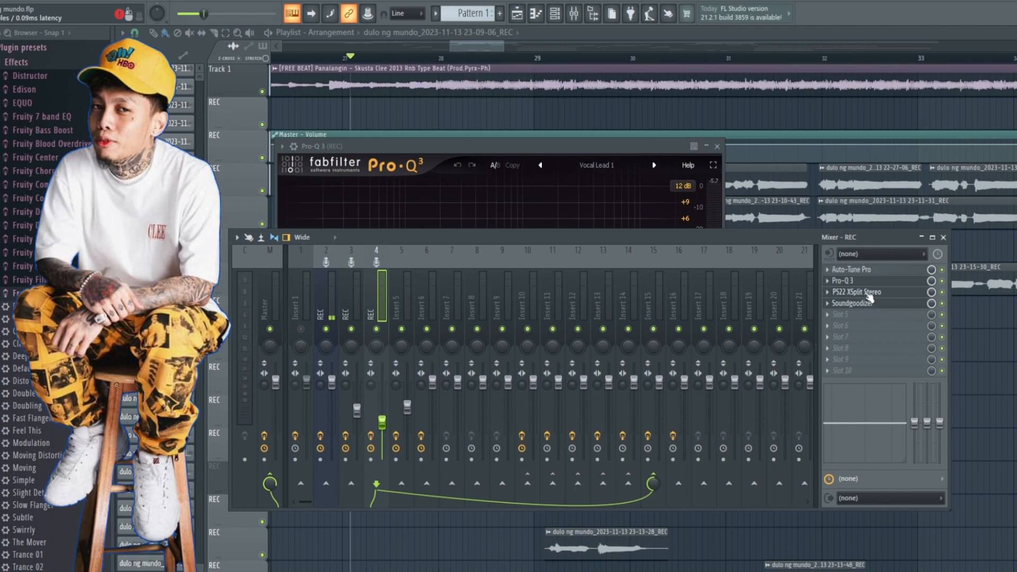
# Step: Examine the PS22 XSplit Stereo settings on the Insert 4 vocal track
pyautogui.click(858, 292)
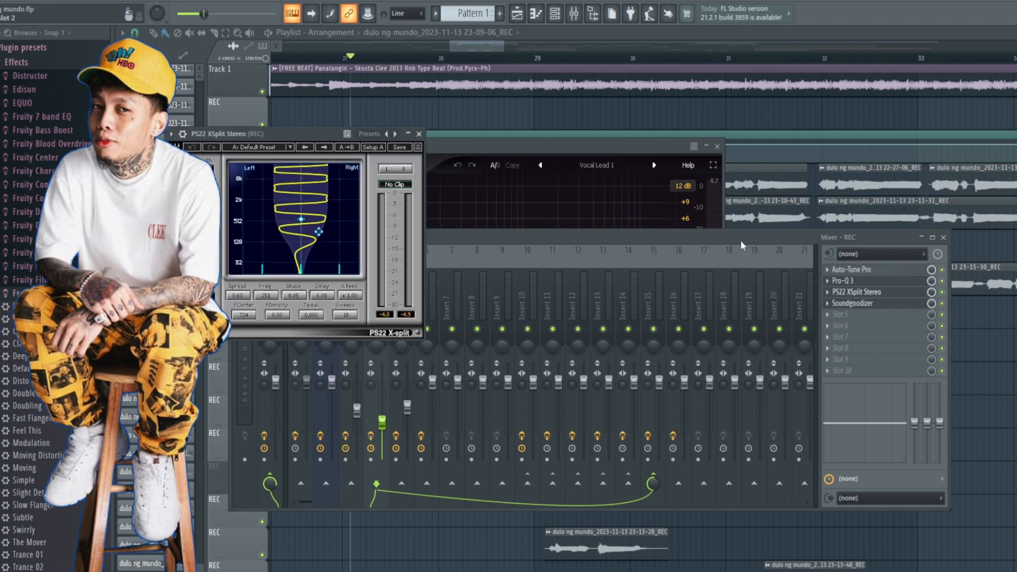
pyautogui.moveTo(315, 138); pyautogui.dragTo(515, 147)
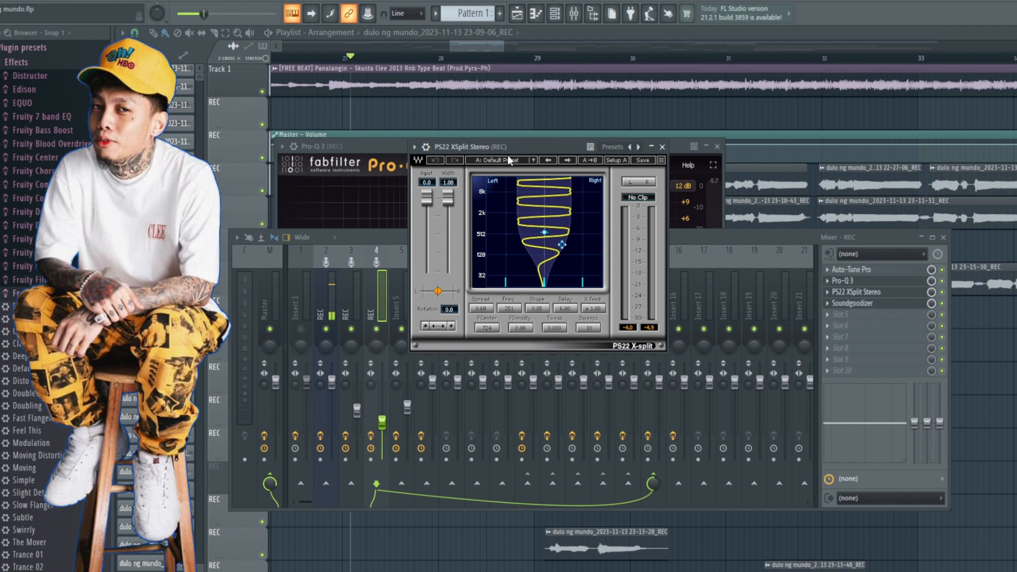
pyautogui.click(662, 148)
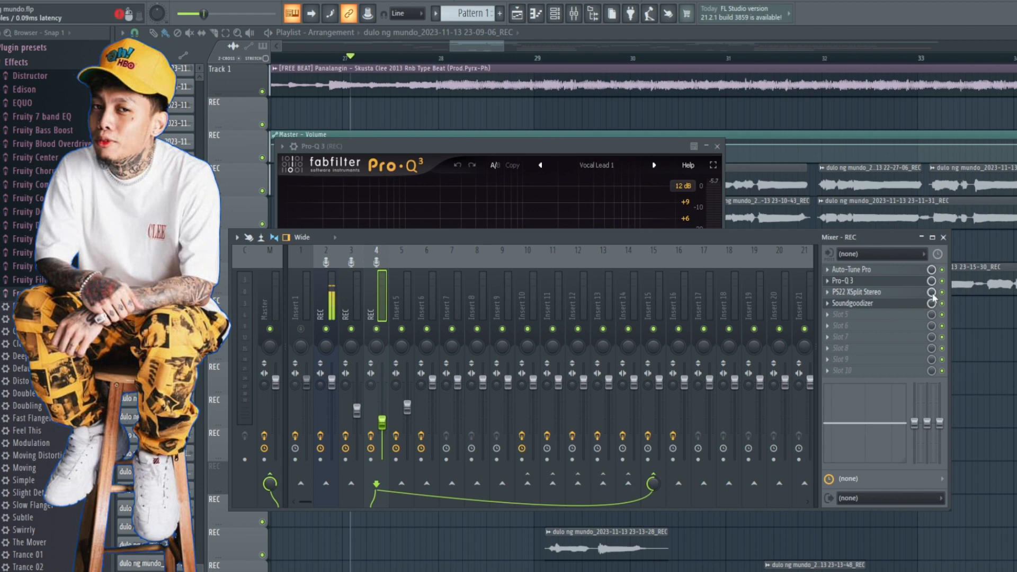
# Step: Play the doubled vocal with PS22 XSplit Stereo bypassed and enabled to compare the stereo width, leaving it enabled
pyautogui.press('space')
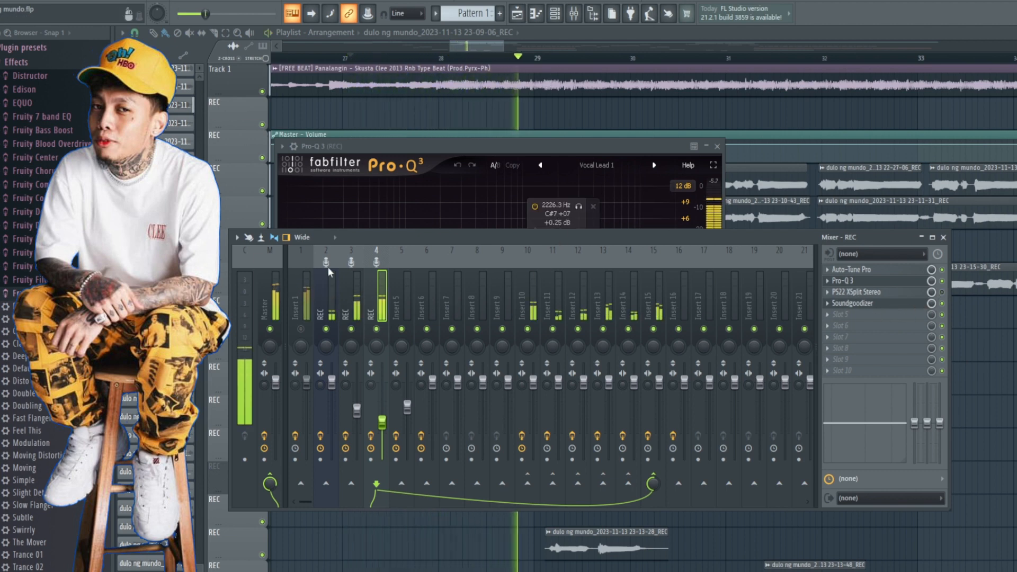
pyautogui.press('space')
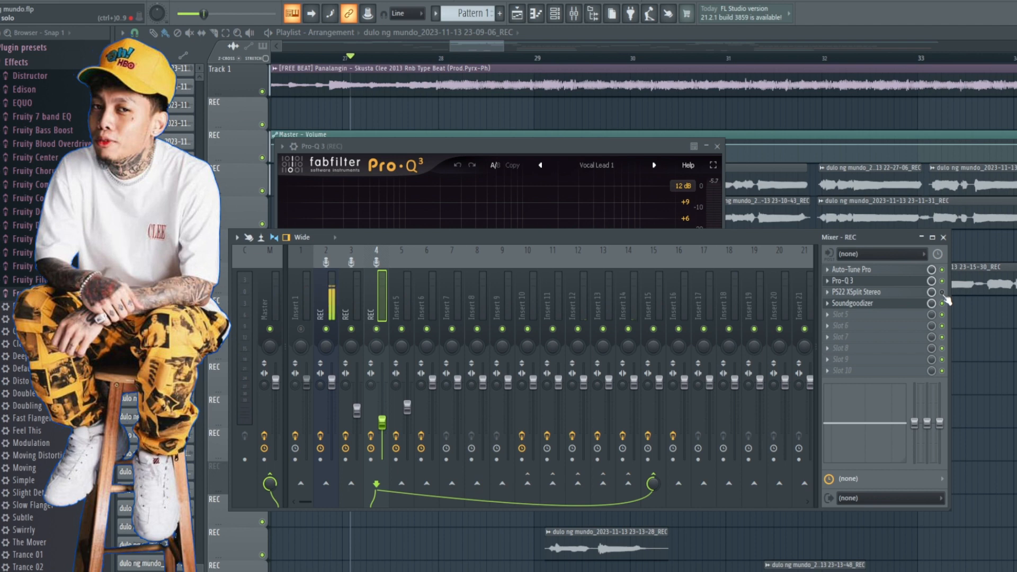
pyautogui.press('space')
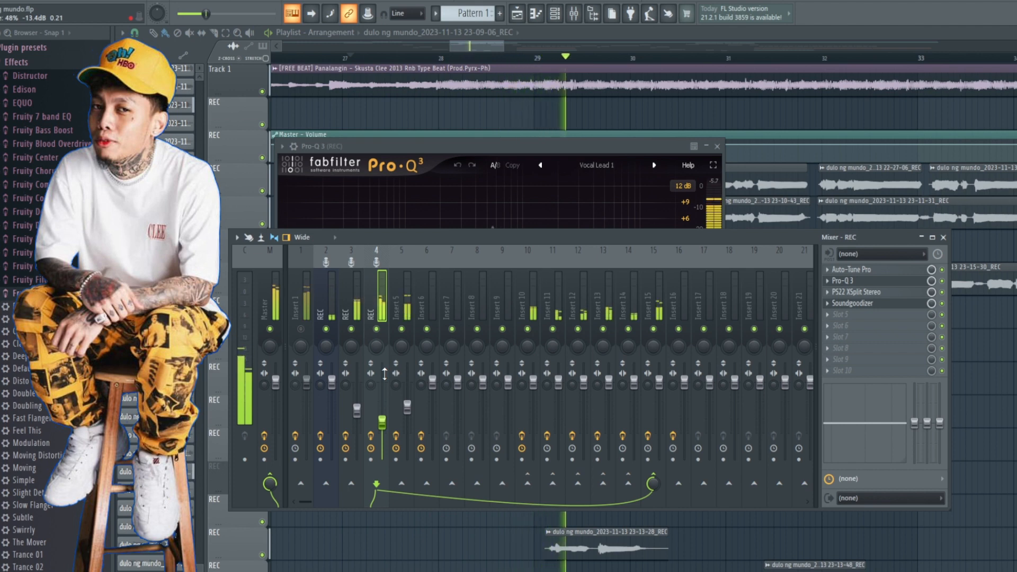
pyautogui.press('space')
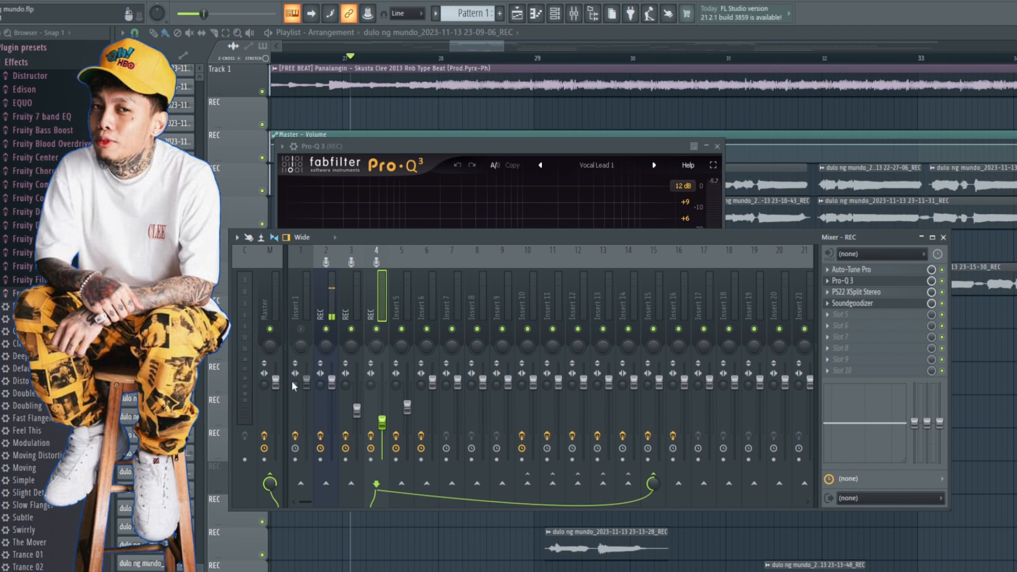
pyautogui.press('space')
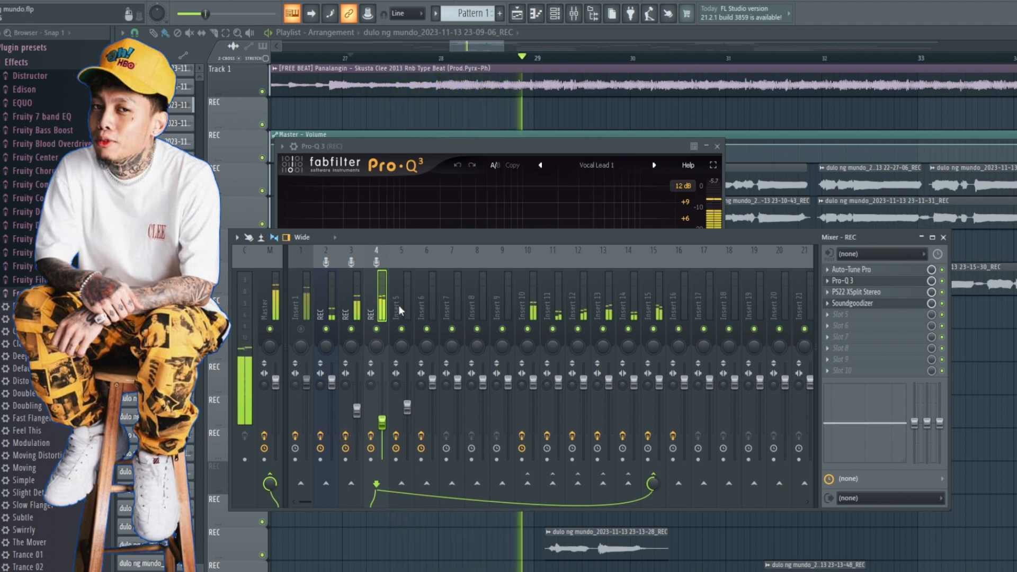
pyautogui.press('space')
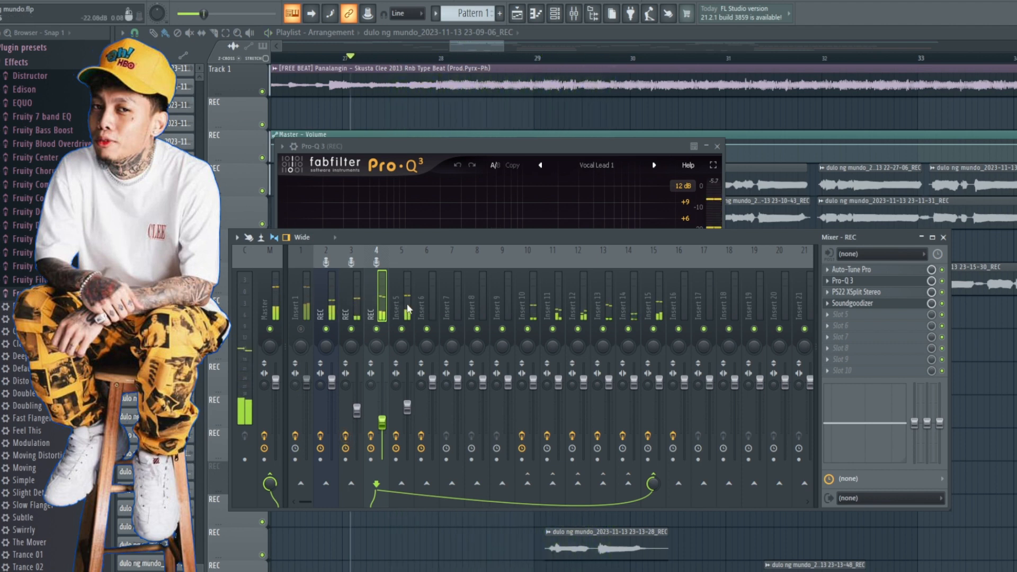
# Step: Set Insert 4's Soundgoodizer to mode A, then listen to the doubled vocal and stop playback
pyautogui.click(408, 310)
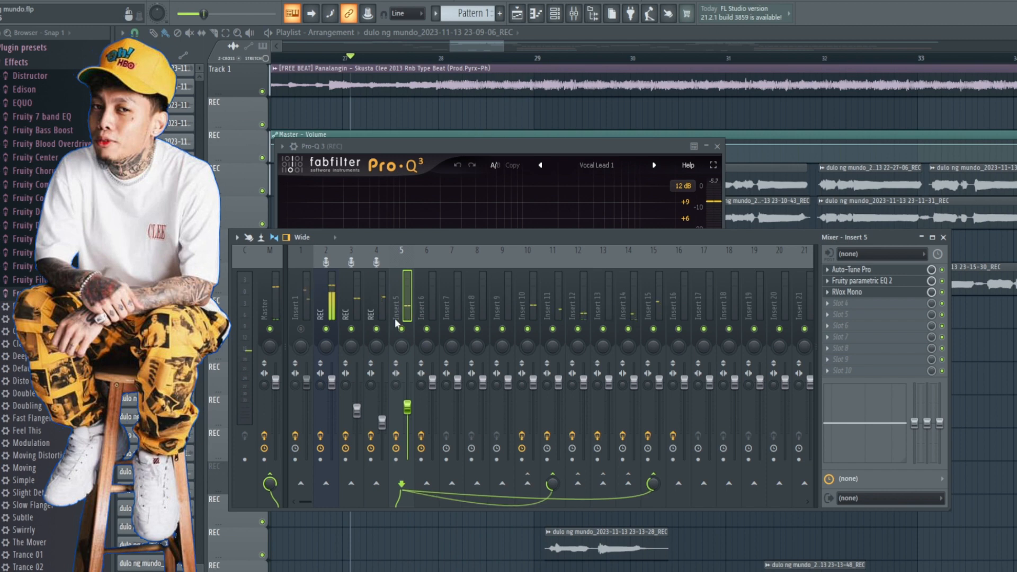
pyautogui.click(380, 299)
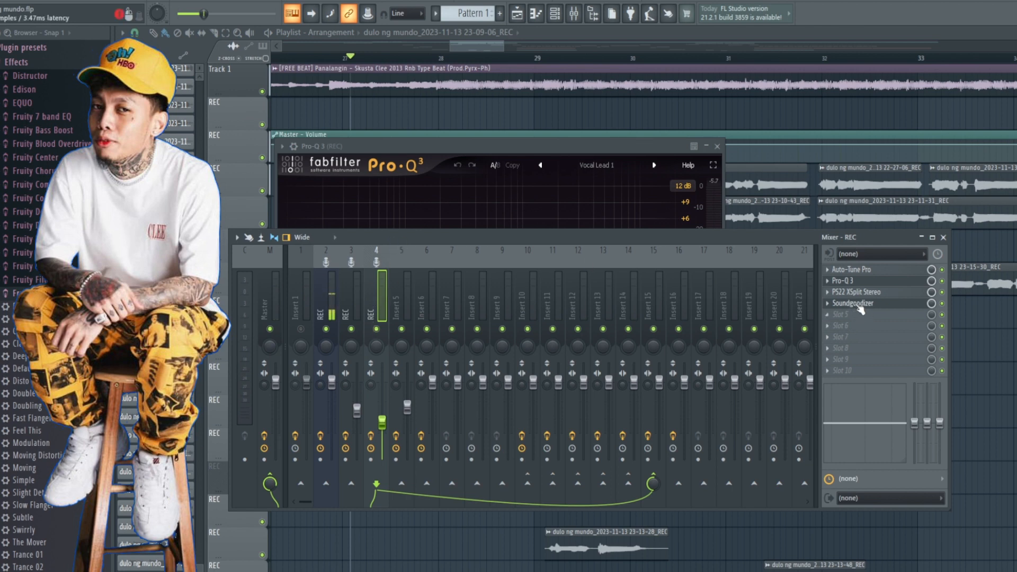
pyautogui.click(855, 304)
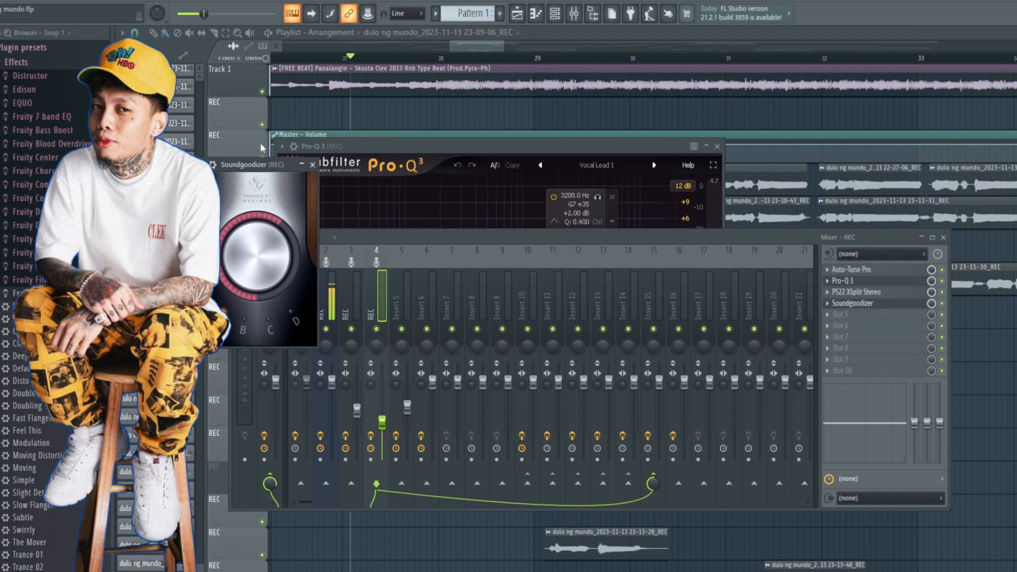
pyautogui.moveTo(246, 169); pyautogui.dragTo(582, 229)
pyautogui.click(560, 375)
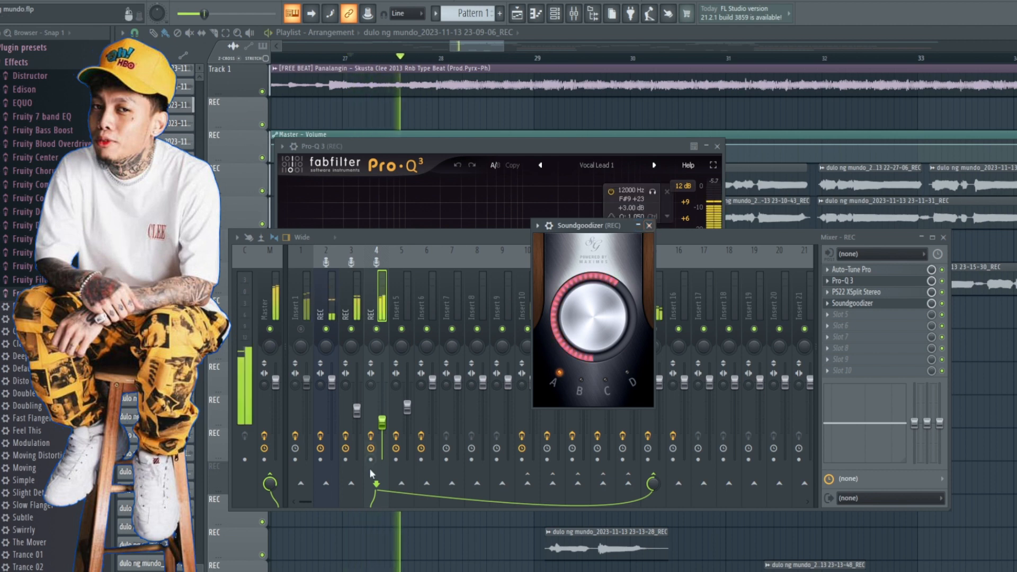
pyautogui.click(650, 226)
pyautogui.press('space')
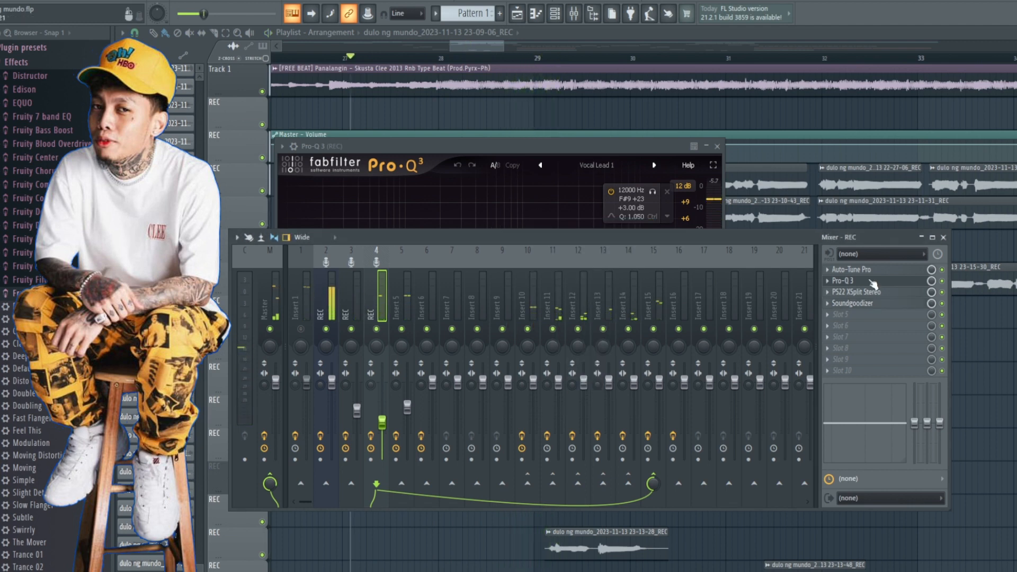
# Step: Recheck the Soundgoodizer amount and mode on Insert 4
pyautogui.click(852, 303)
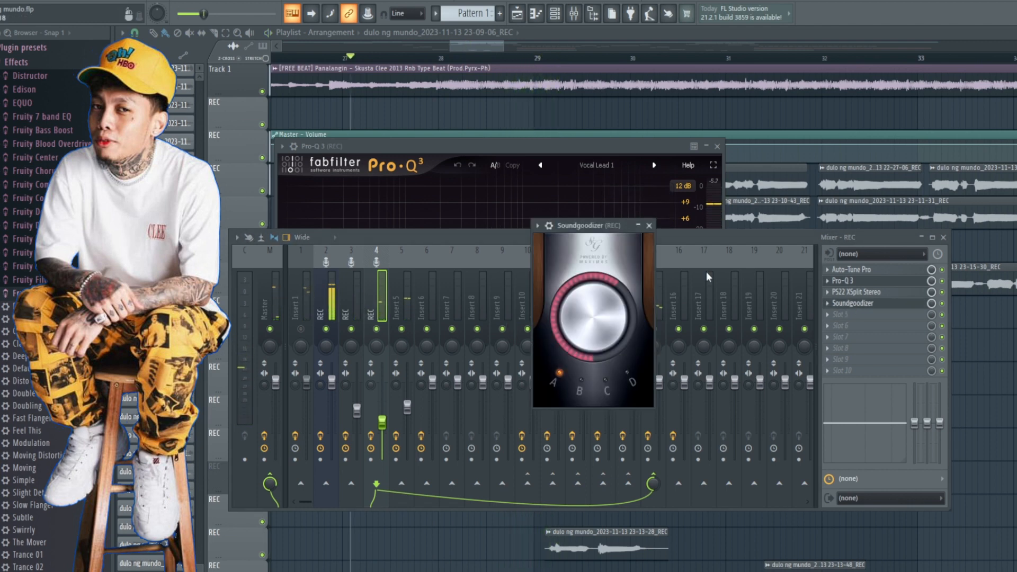
pyautogui.moveTo(581, 230); pyautogui.dragTo(514, 254)
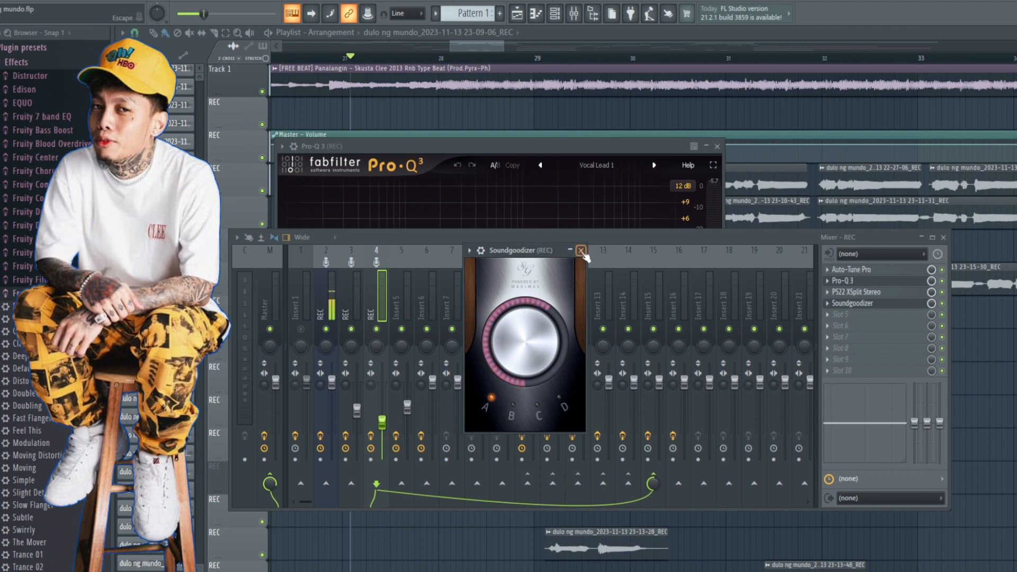
pyautogui.click(581, 250)
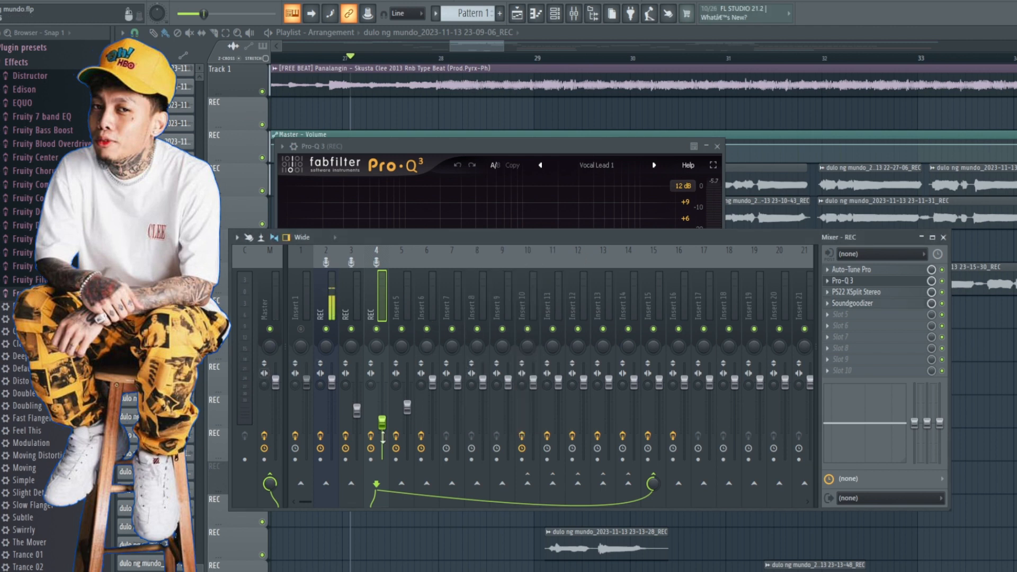
# Step: Review the Auto-Tune Pro settings on Insert 5, including Retune Speed, Flex Tune and Humanize
pyautogui.click(407, 307)
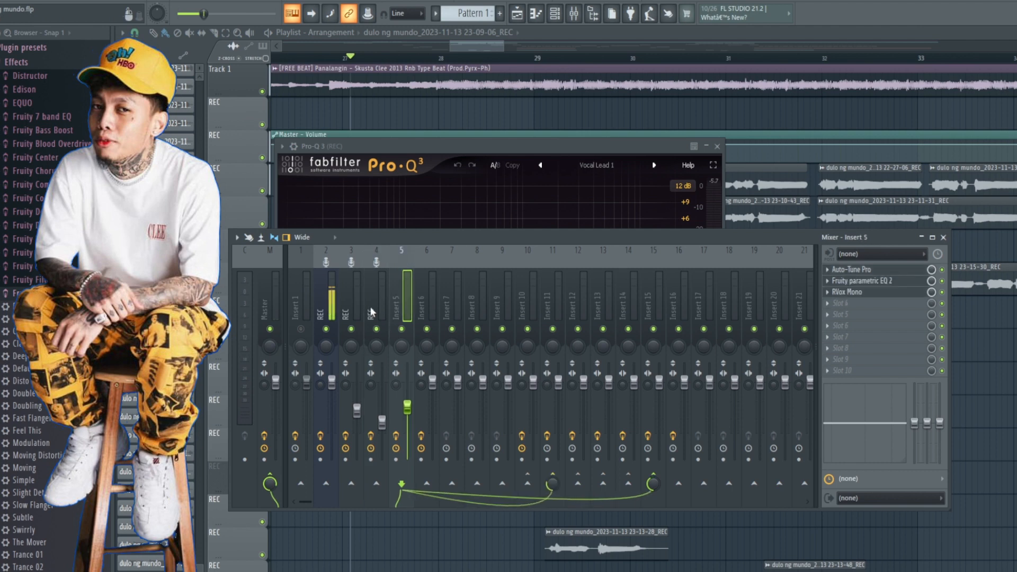
pyautogui.click(852, 269)
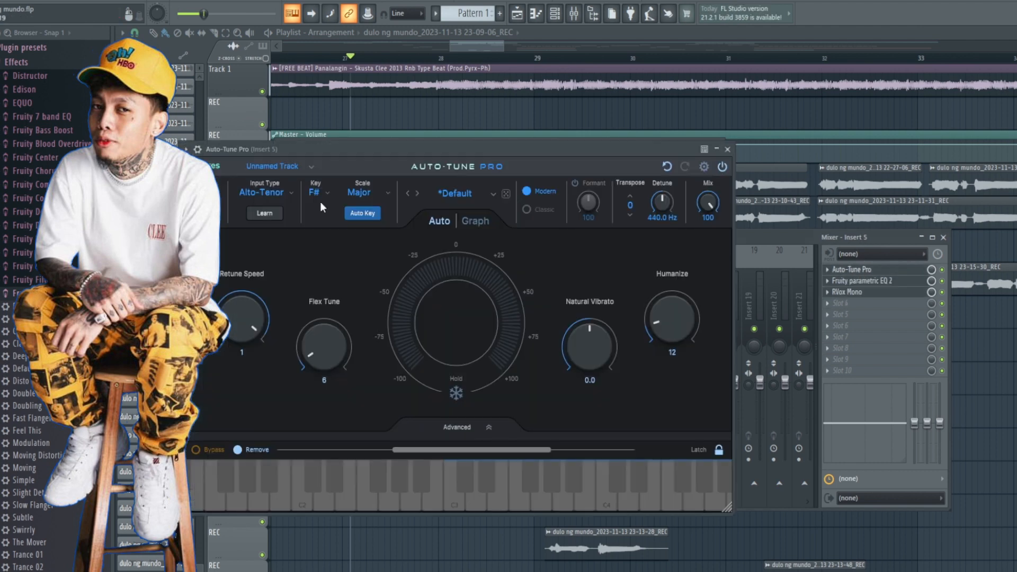
pyautogui.click(313, 167)
pyautogui.click(366, 148)
pyautogui.moveTo(366, 150); pyautogui.dragTo(399, 159)
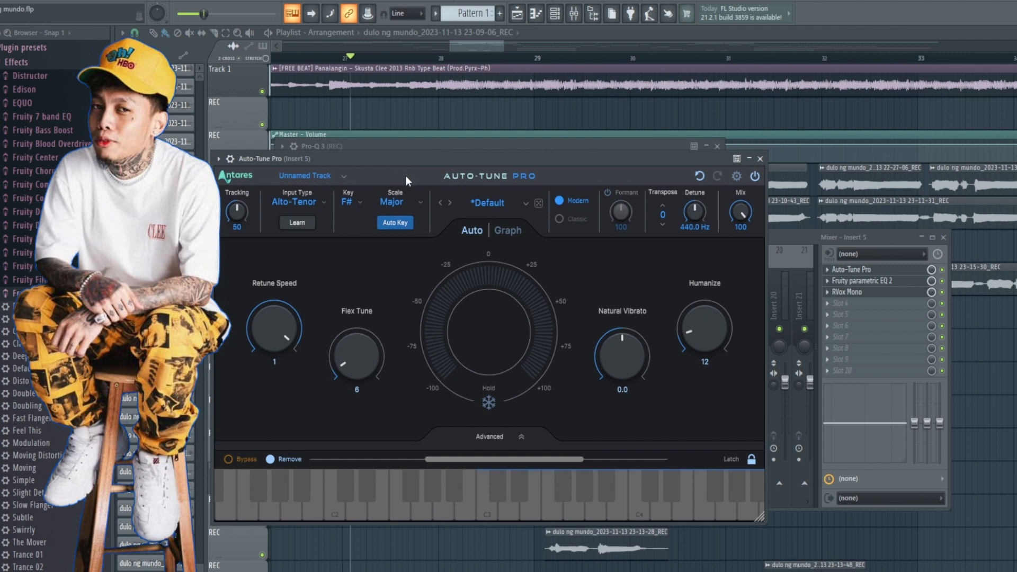
pyautogui.moveTo(402, 159); pyautogui.dragTo(460, 162)
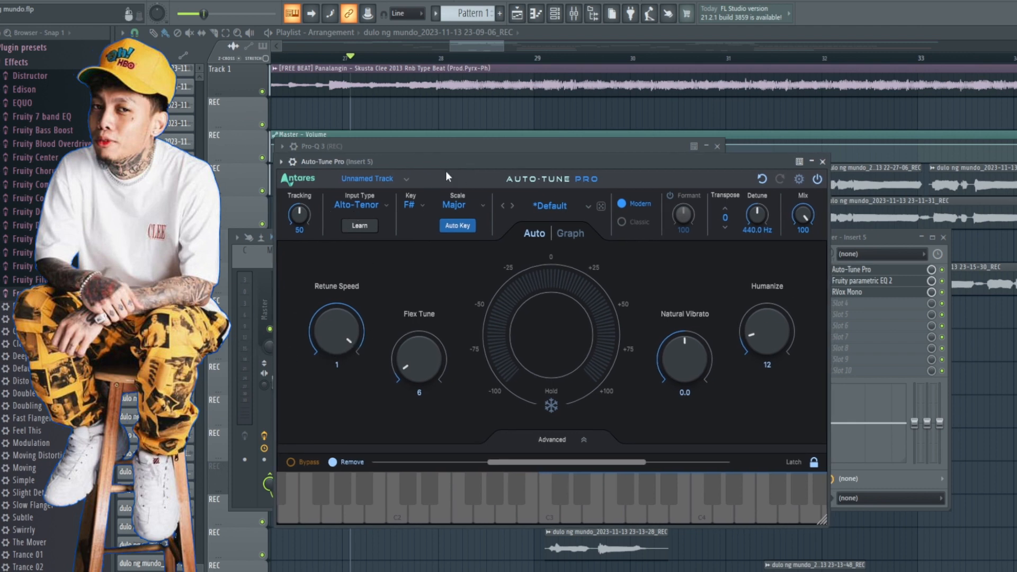
pyautogui.moveTo(454, 160); pyautogui.dragTo(454, 162)
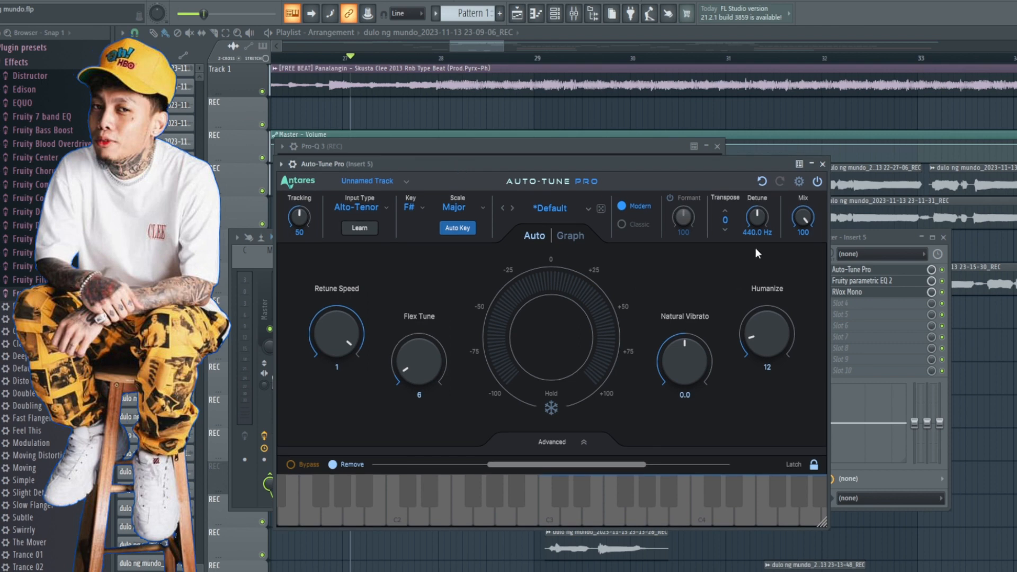
pyautogui.click(822, 164)
# Step: Load the Vocal Presence preset in Insert 5's Fruity parametric EQ 2
pyautogui.click(859, 282)
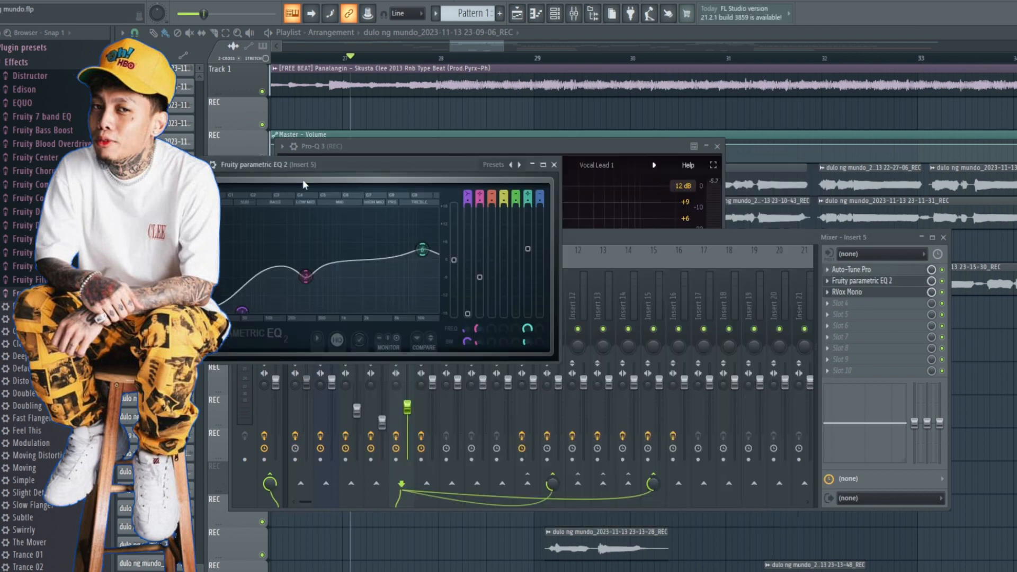
pyautogui.moveTo(309, 164); pyautogui.dragTo(473, 189)
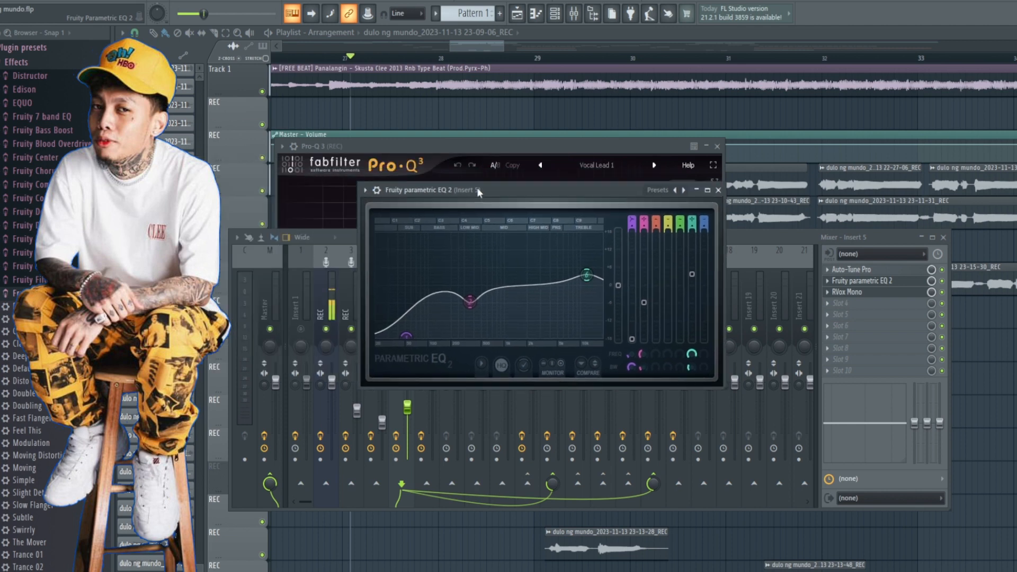
pyautogui.click(366, 190)
pyautogui.moveTo(392, 240)
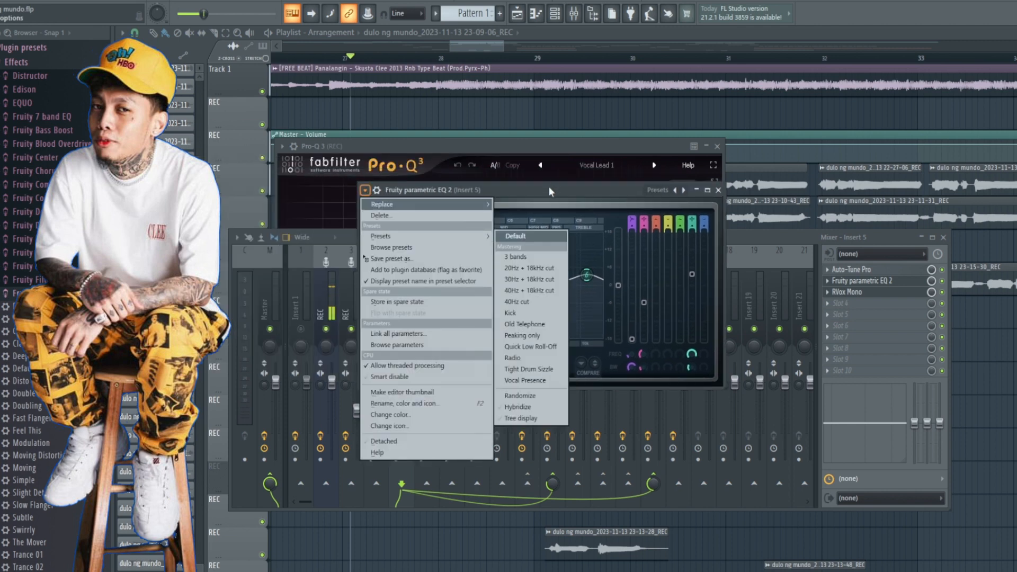
pyautogui.moveTo(472, 240)
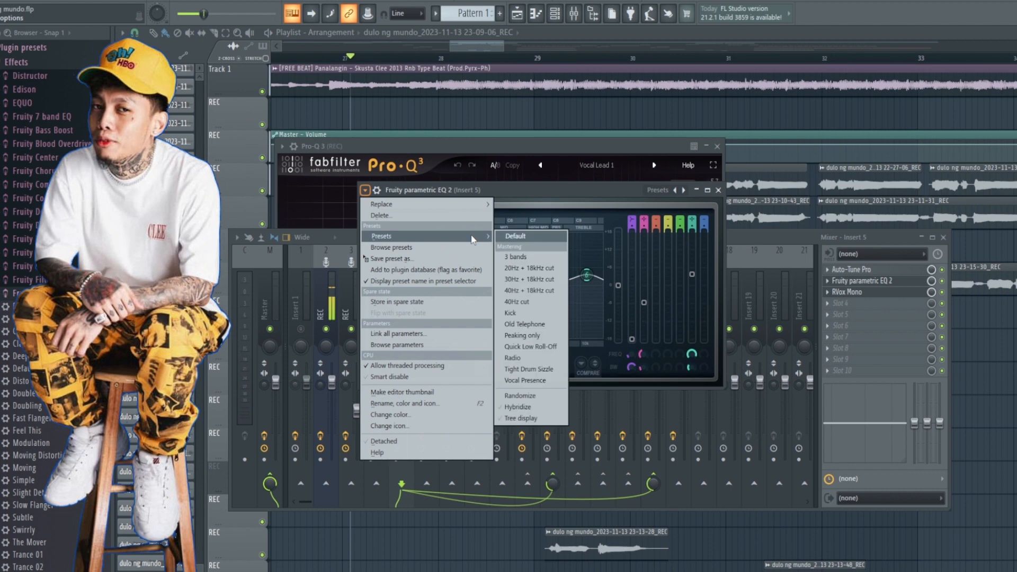
pyautogui.click(524, 380)
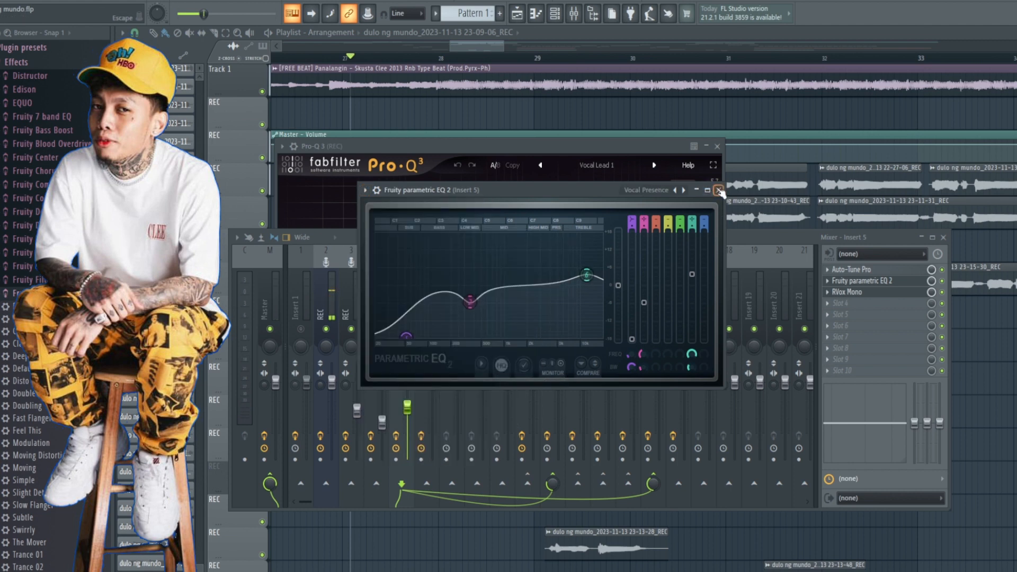
pyautogui.click(719, 190)
# Step: Review the RVox Mono settings on Insert 5, including the Backing Vocal preset's gate, compression and gain
pyautogui.click(854, 292)
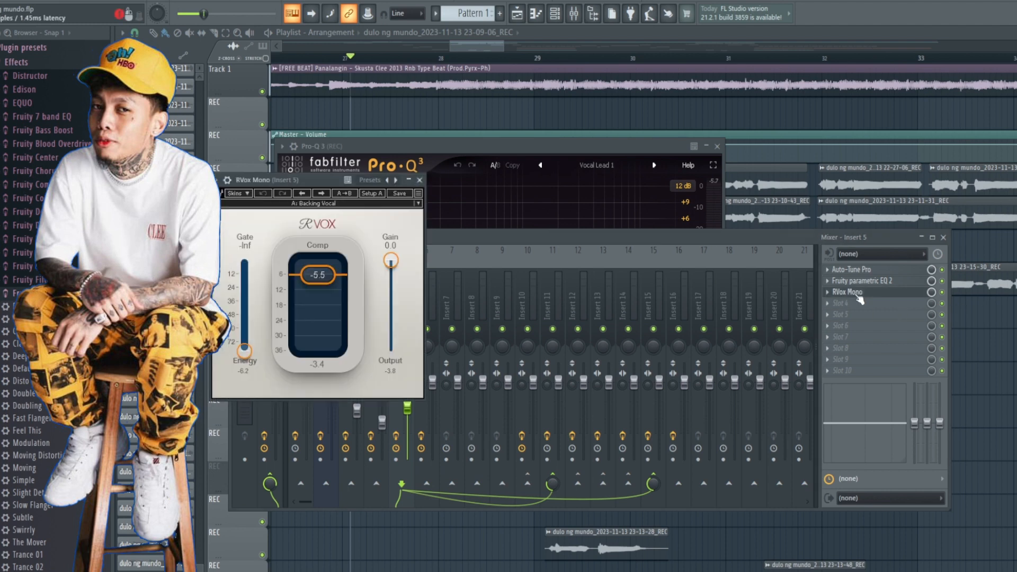
pyautogui.moveTo(271, 184); pyautogui.dragTo(513, 178)
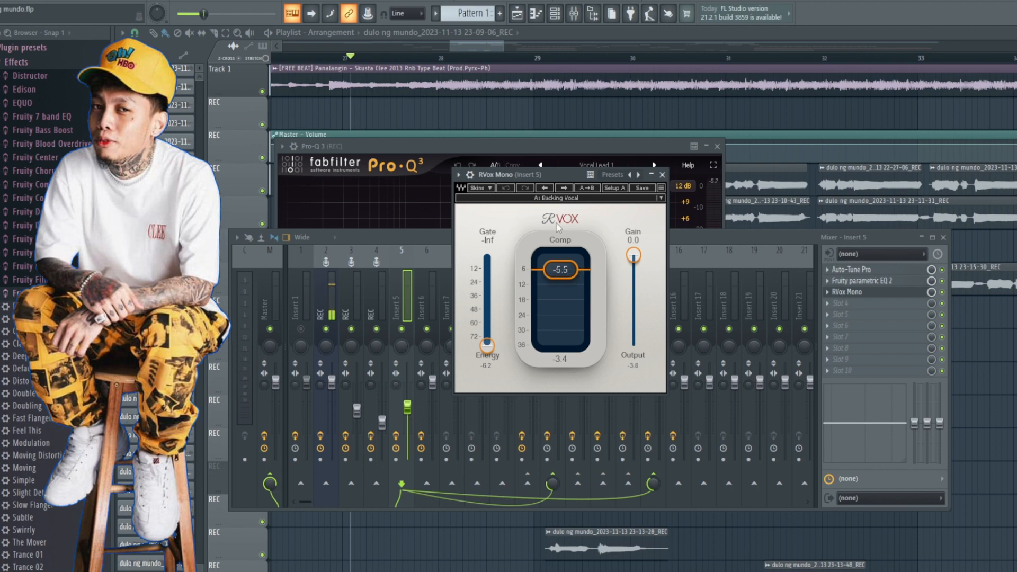
pyautogui.moveTo(542, 176); pyautogui.dragTo(539, 165)
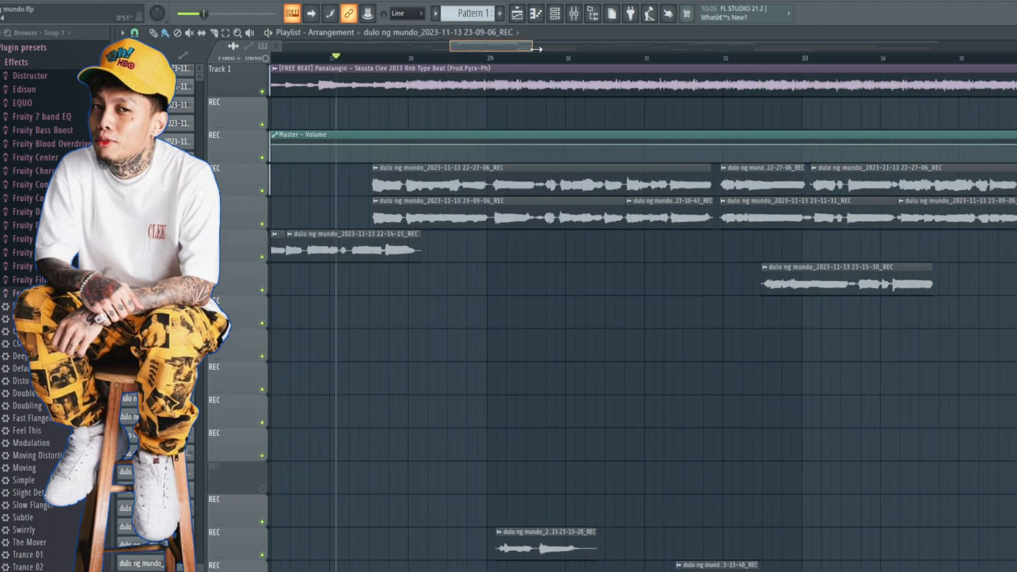
# Step: Toggle solo on and off for Insert 5 to bring all mixer tracks back into playback
pyautogui.moveTo(537, 48); pyautogui.dragTo(598, 49)
pyautogui.moveTo(449, 49); pyautogui.dragTo(426, 49)
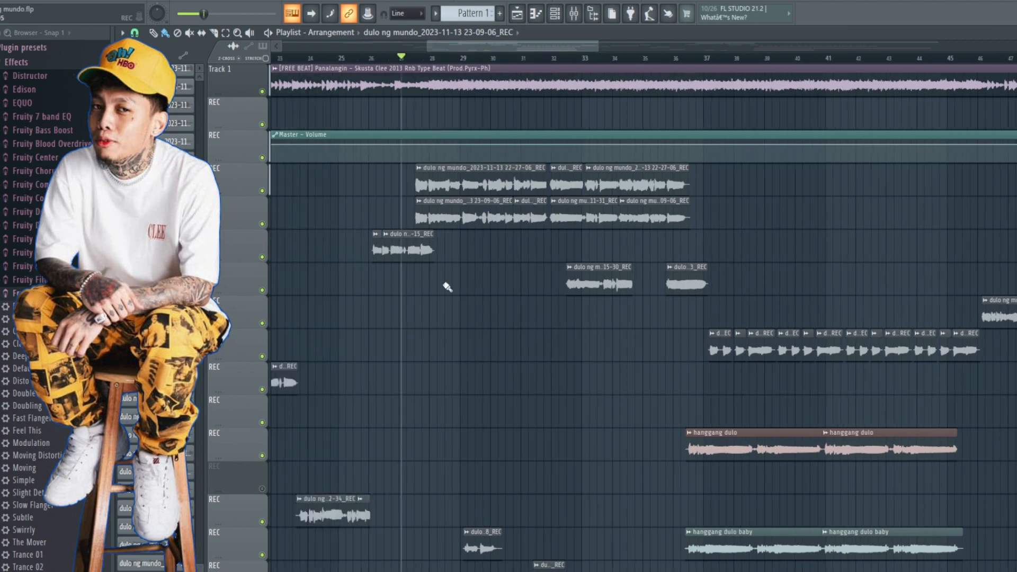
pyautogui.keyDown('ctrl'); pyautogui.scroll(4, 436, 343); pyautogui.keyUp('ctrl')
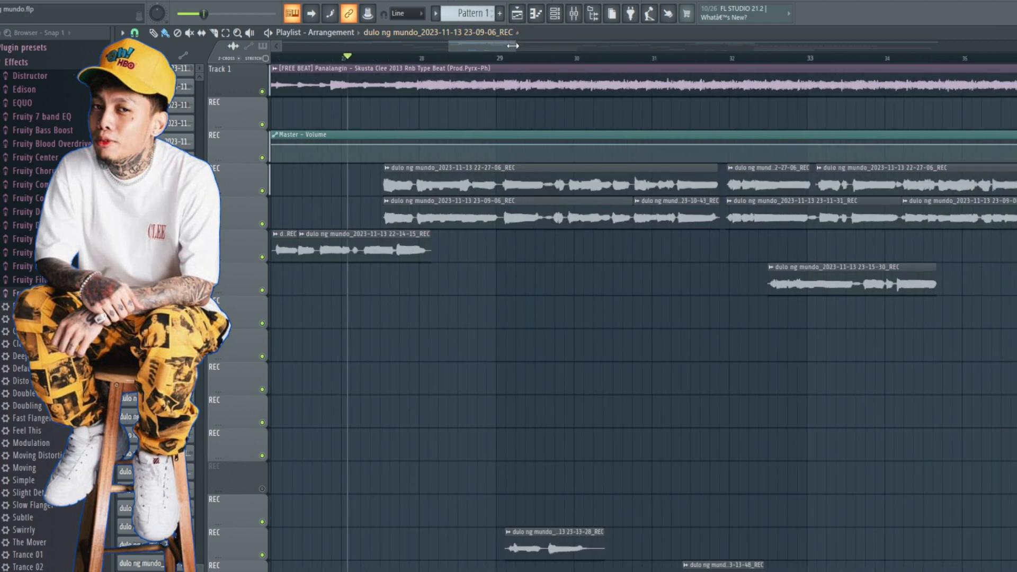
pyautogui.moveTo(513, 45); pyautogui.dragTo(540, 45)
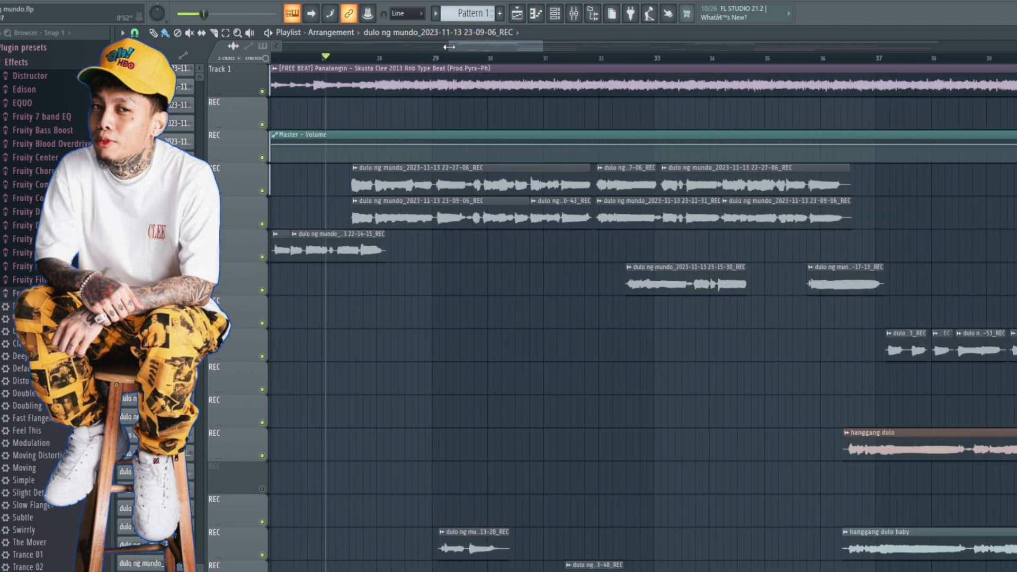
pyautogui.click(568, 15)
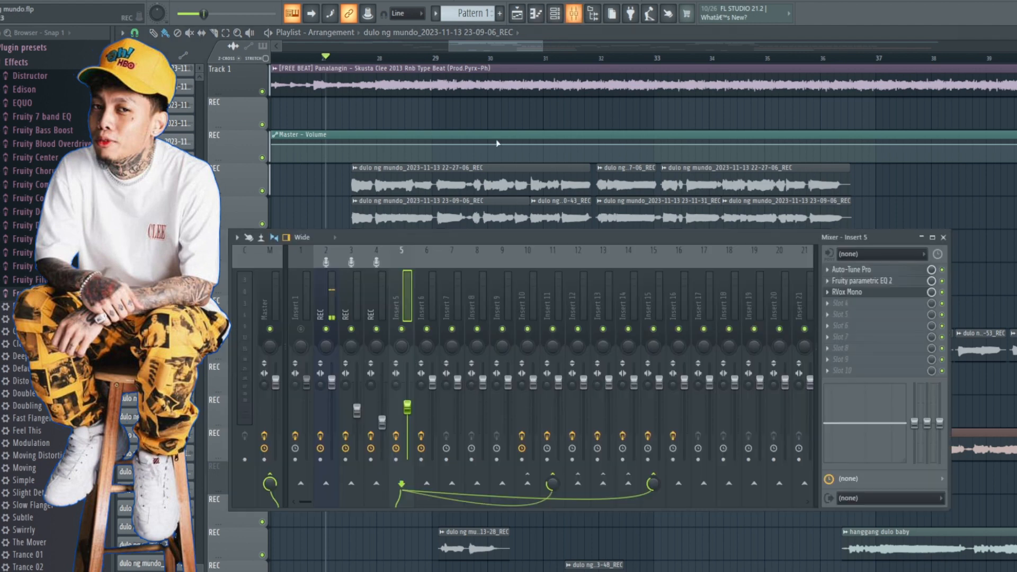
pyautogui.rightClick(404, 332)
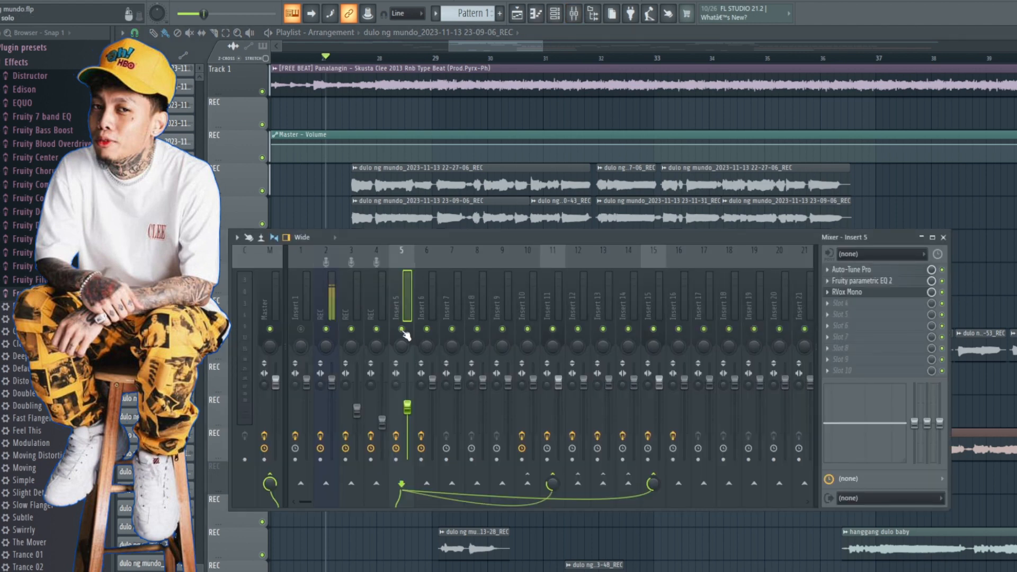
pyautogui.rightClick(403, 331)
# Step: Play the verse from around bar 27 to hear the processed vocals with the beat, and stop playback
pyautogui.press('space')
pyautogui.rightClick(398, 535)
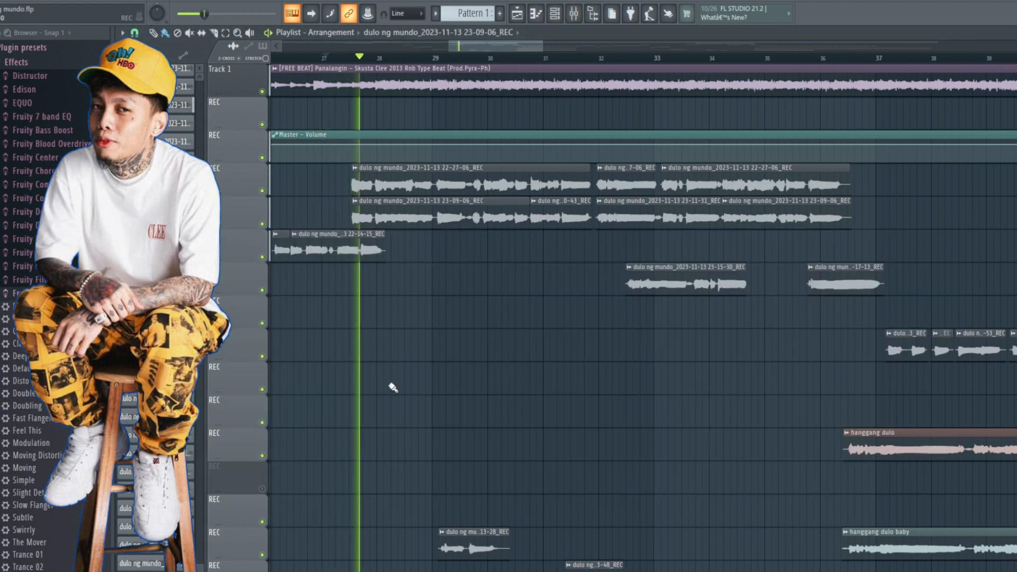
pyautogui.moveTo(541, 46); pyautogui.dragTo(662, 50)
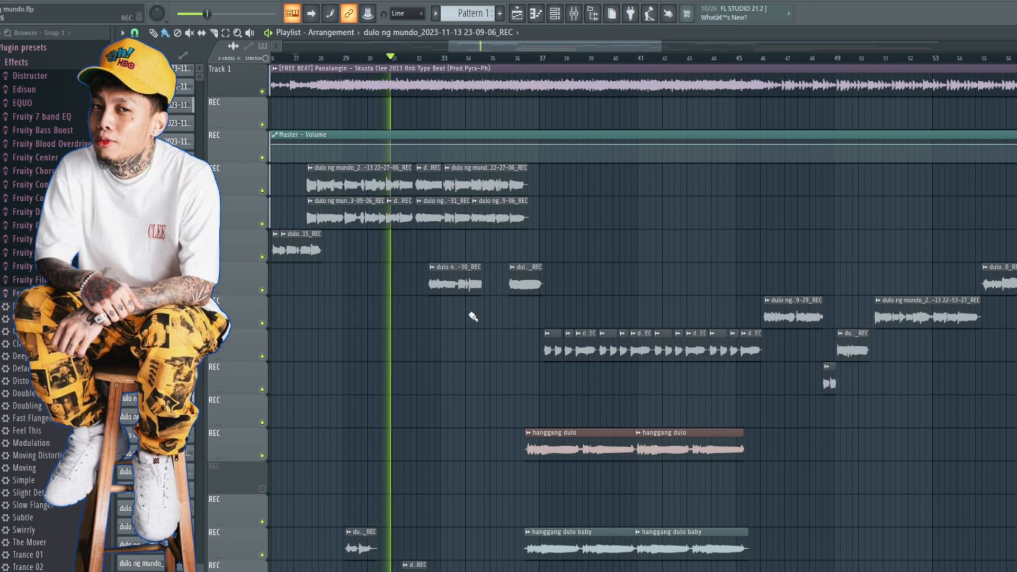
pyautogui.scroll(-2, 394, 485)
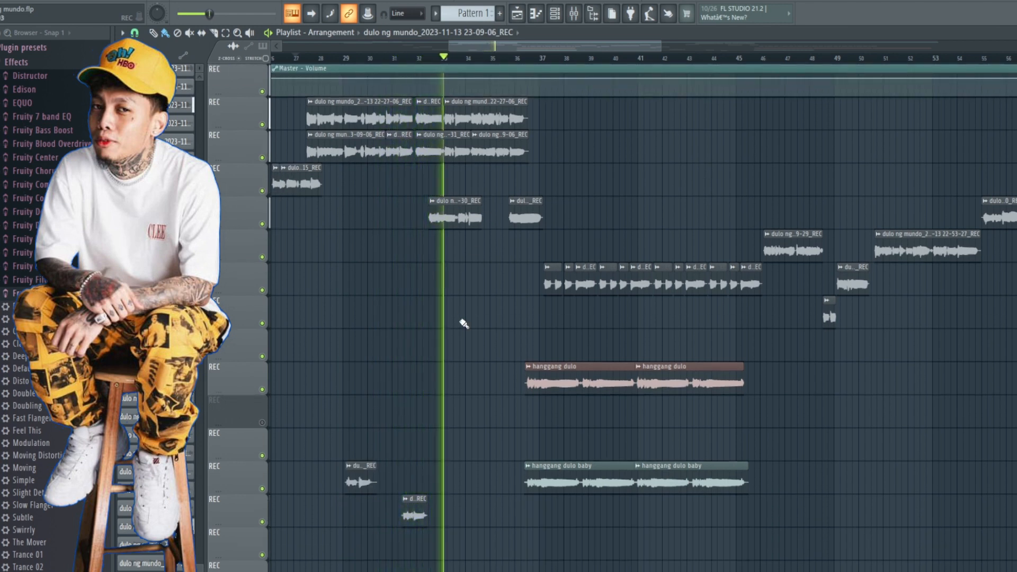
pyautogui.press('space')
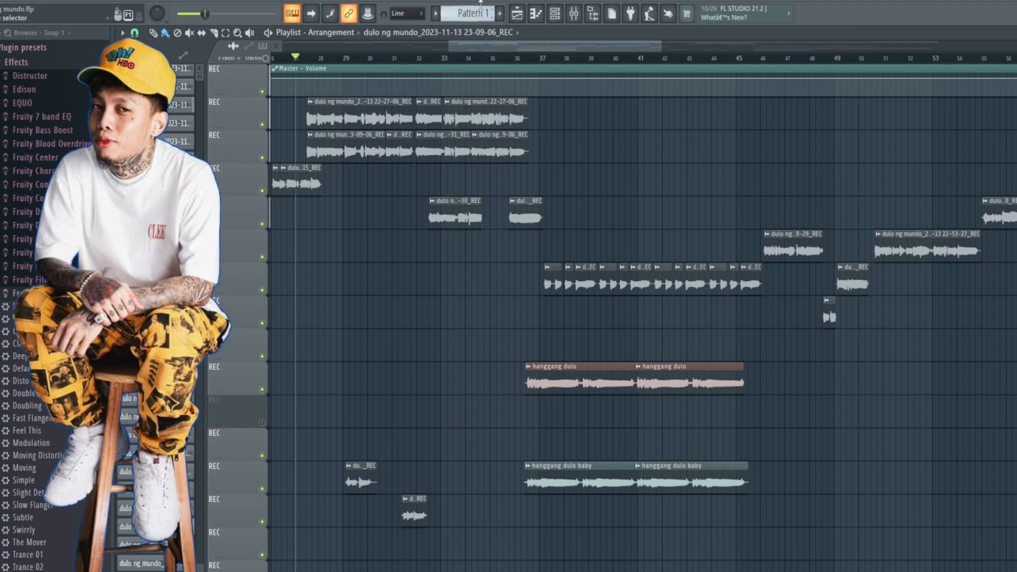
# Step: Listen to the hanggang dulo section with its layered vocals from about bar 36, and stop playback
pyautogui.click(530, 59)
pyautogui.press('space')
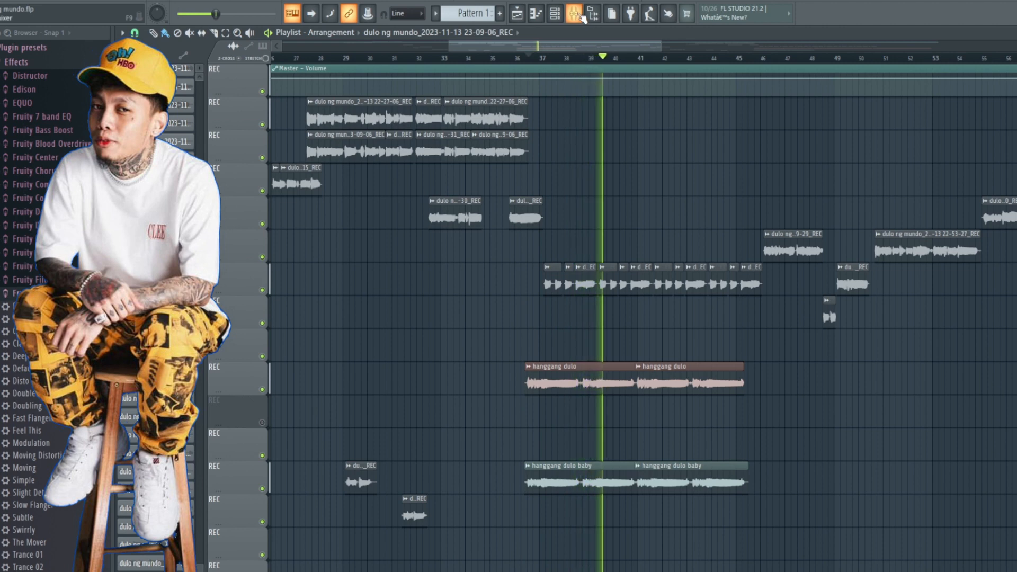
pyautogui.press('space')
# Step: Hide the mixer and save the project
pyautogui.click(578, 15)
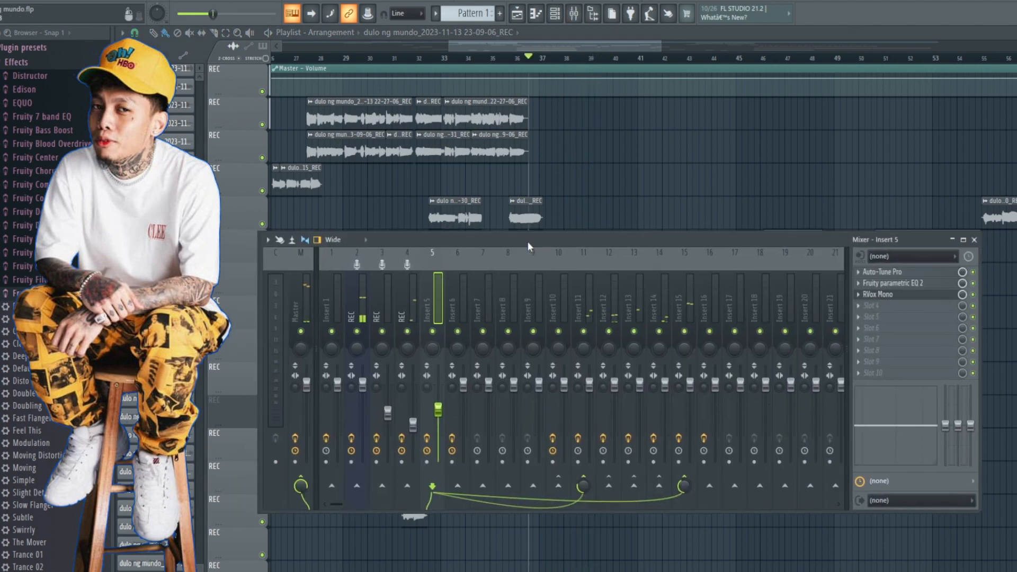
pyautogui.press('F9')
pyautogui.click(0, 0)
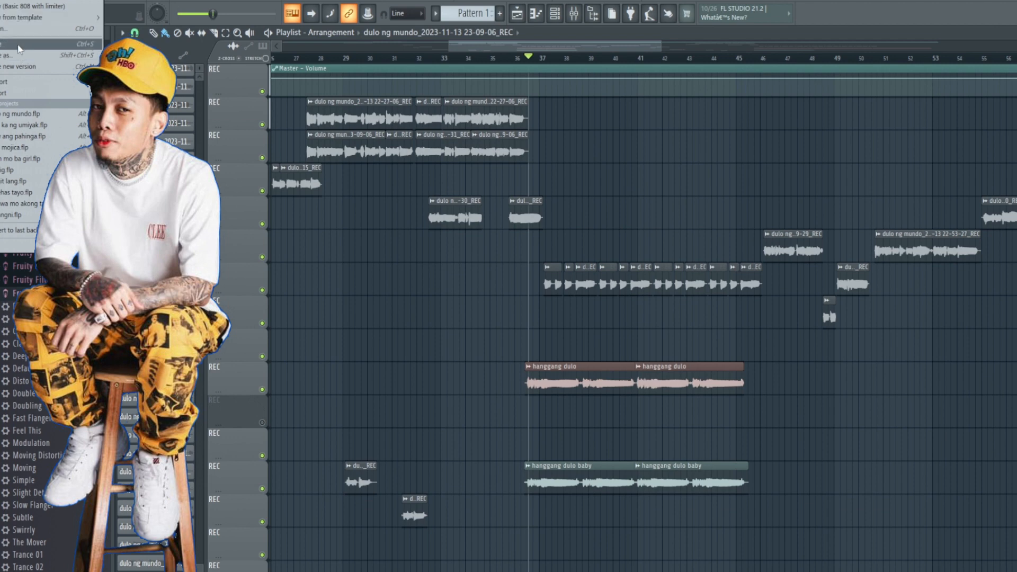
pyautogui.click(2, 44)
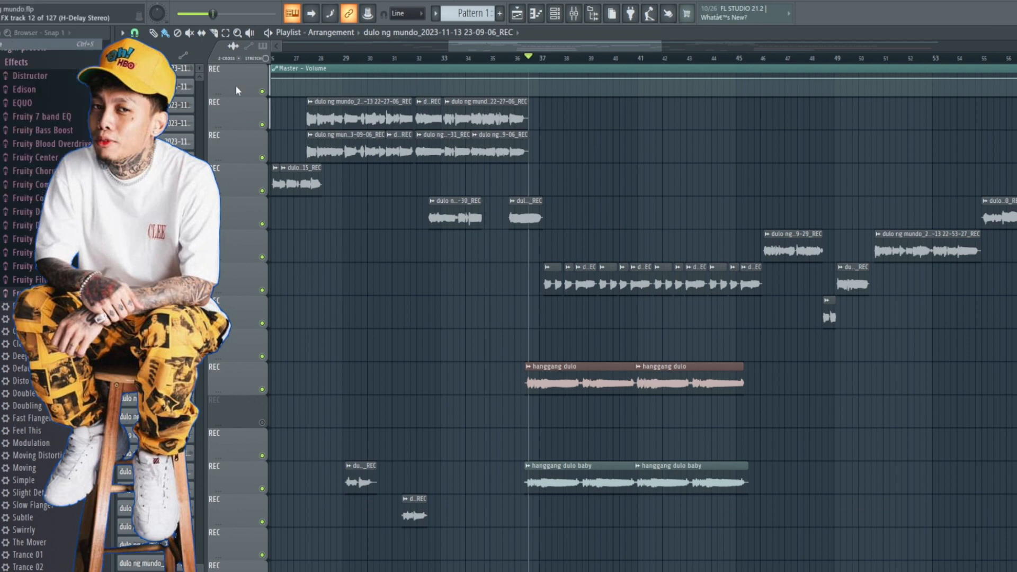
# Step: Examine the vocal clip layout across the whole arrangement, including the layered hanggang dulo section
pyautogui.moveTo(452, 47); pyautogui.dragTo(286, 48)
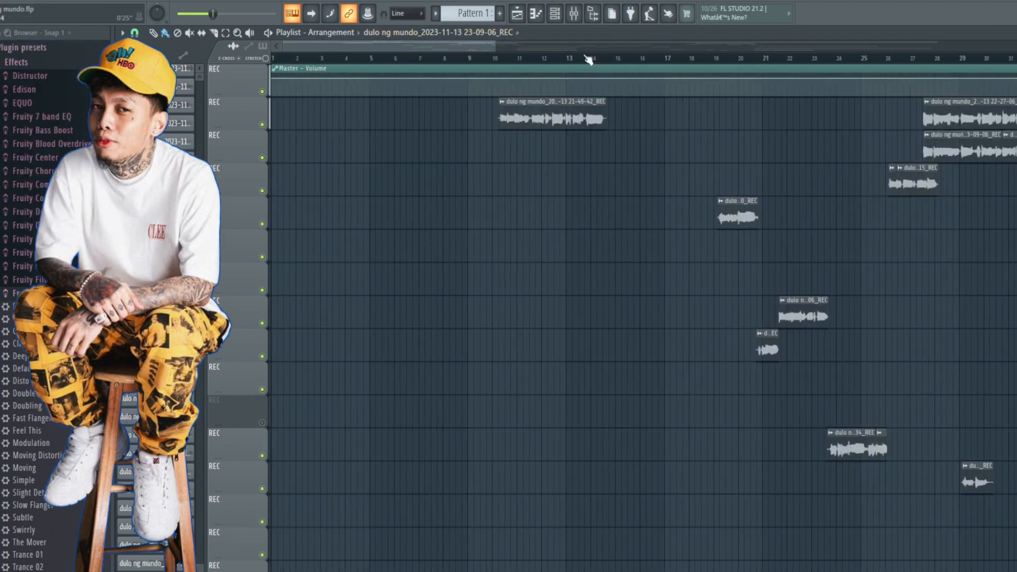
pyautogui.moveTo(495, 44); pyautogui.dragTo(885, 46)
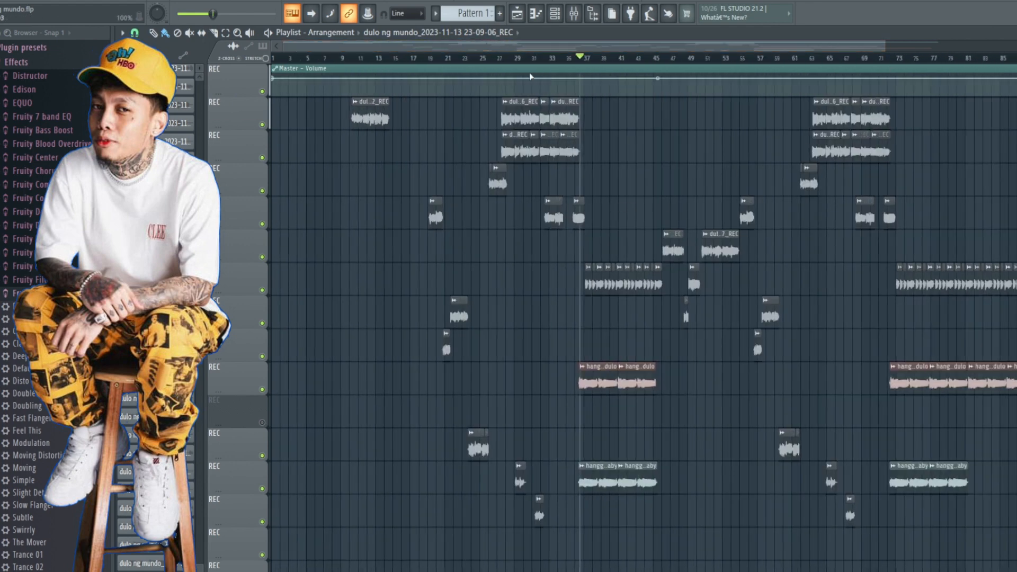
pyautogui.scroll(5, 643, 159)
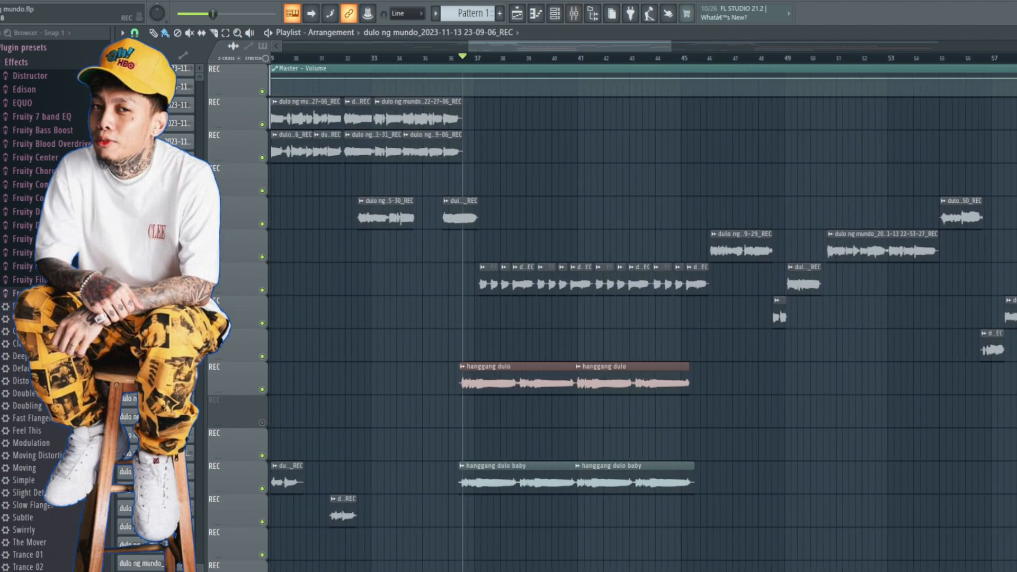
pyautogui.moveTo(468, 47); pyautogui.dragTo(271, 47)
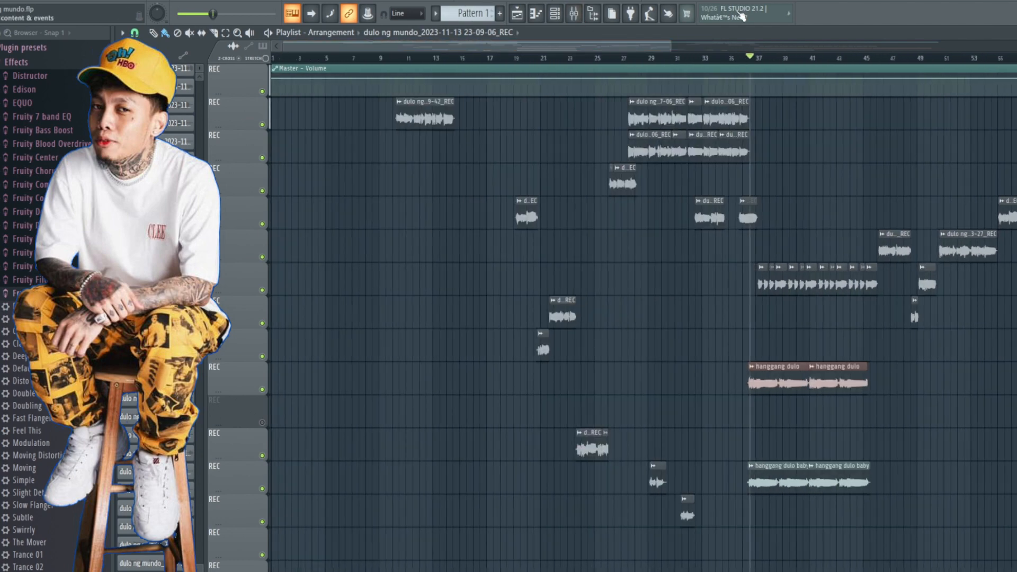
pyautogui.moveTo(673, 51); pyautogui.dragTo(988, 48)
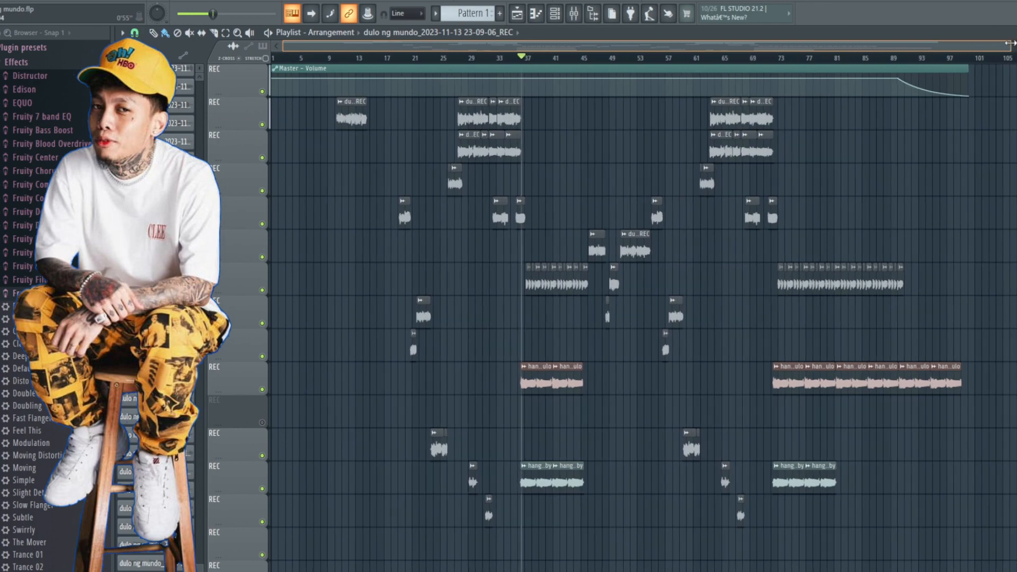
pyautogui.keyDown('ctrl'); pyautogui.rightClick(1004, 205); pyautogui.keyUp('ctrl')
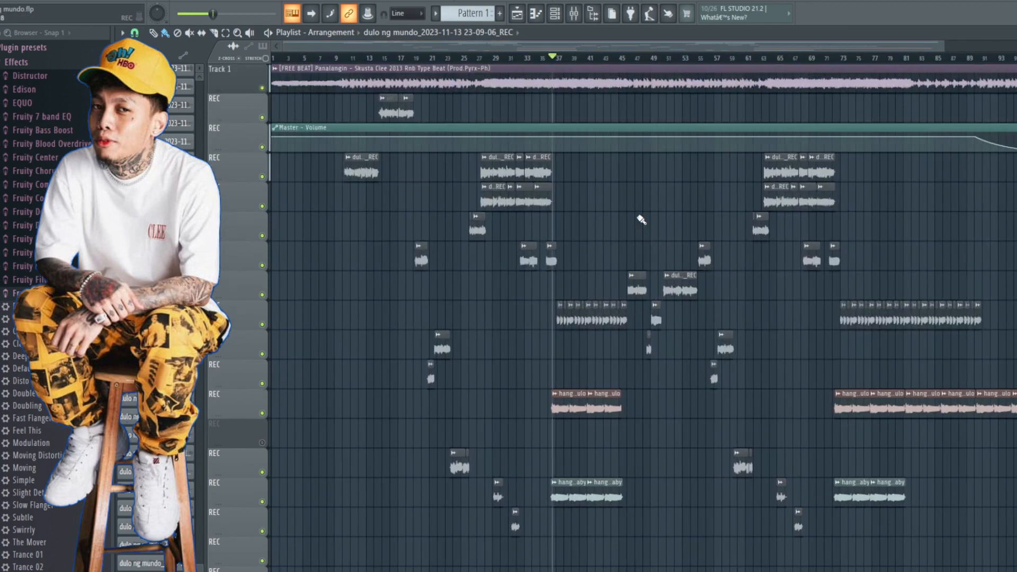
pyautogui.keyDown('ctrl'); pyautogui.scroll(4, 641, 219); pyautogui.keyUp('ctrl')
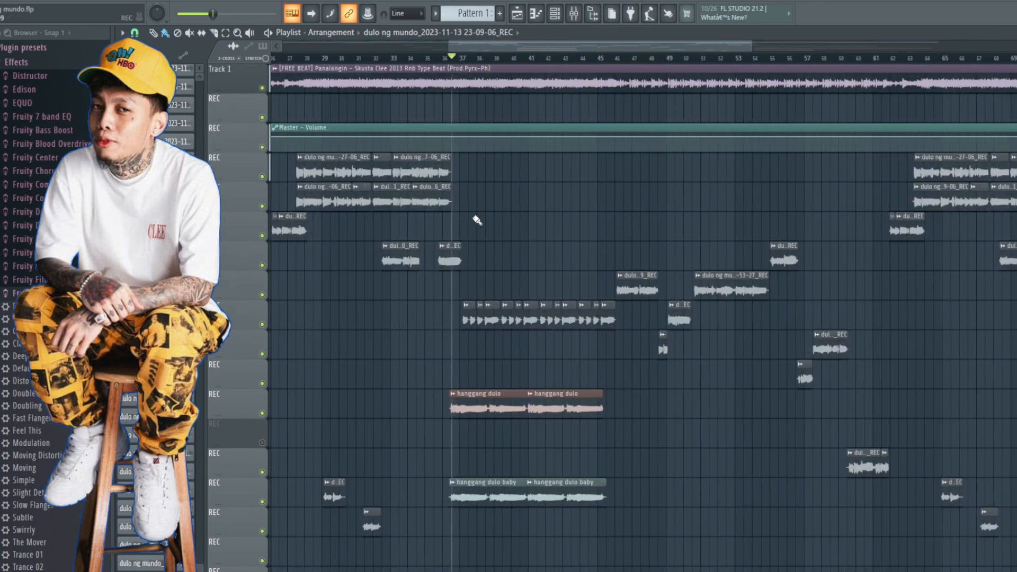
pyautogui.keyDown('ctrl'); pyautogui.scroll(2, 498, 226); pyautogui.keyUp('ctrl')
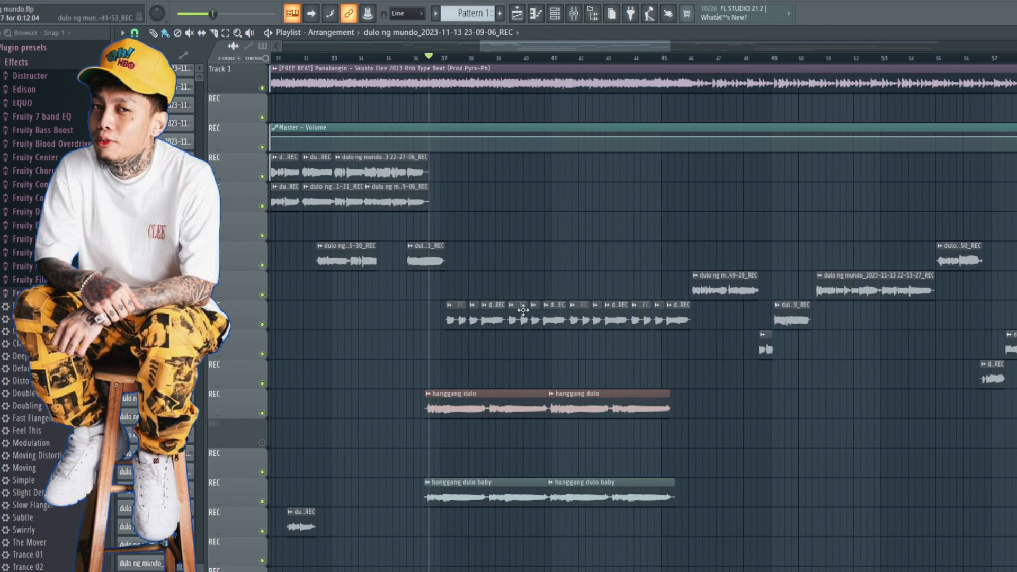